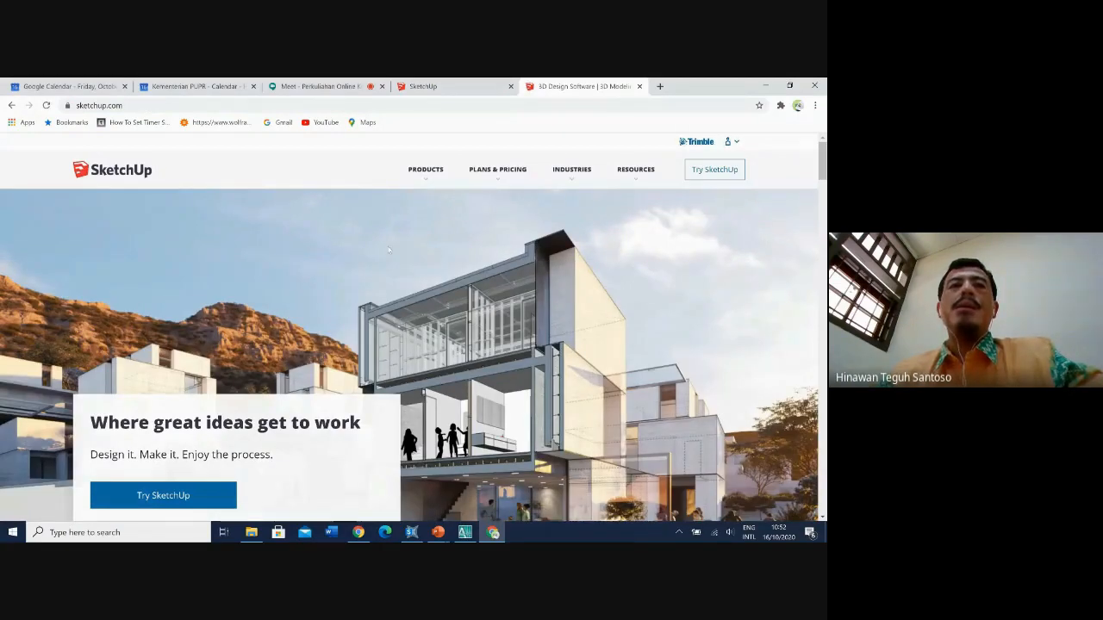
# Find the SketchUp Free product page and launch the free web modeler.
pyautogui.click(426, 177)
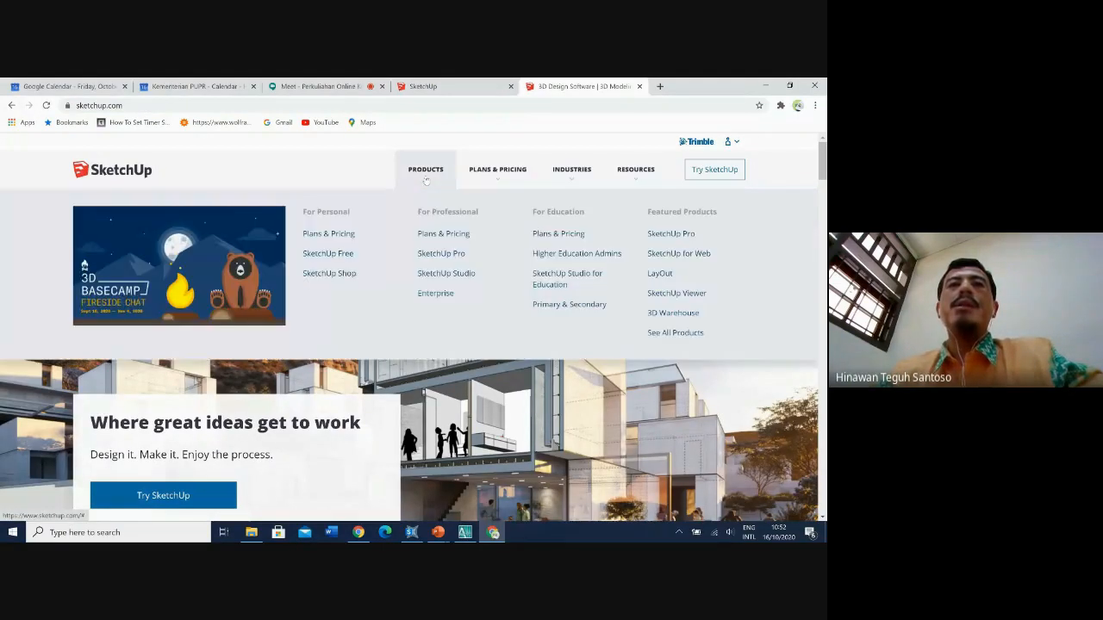
pyautogui.click(332, 255)
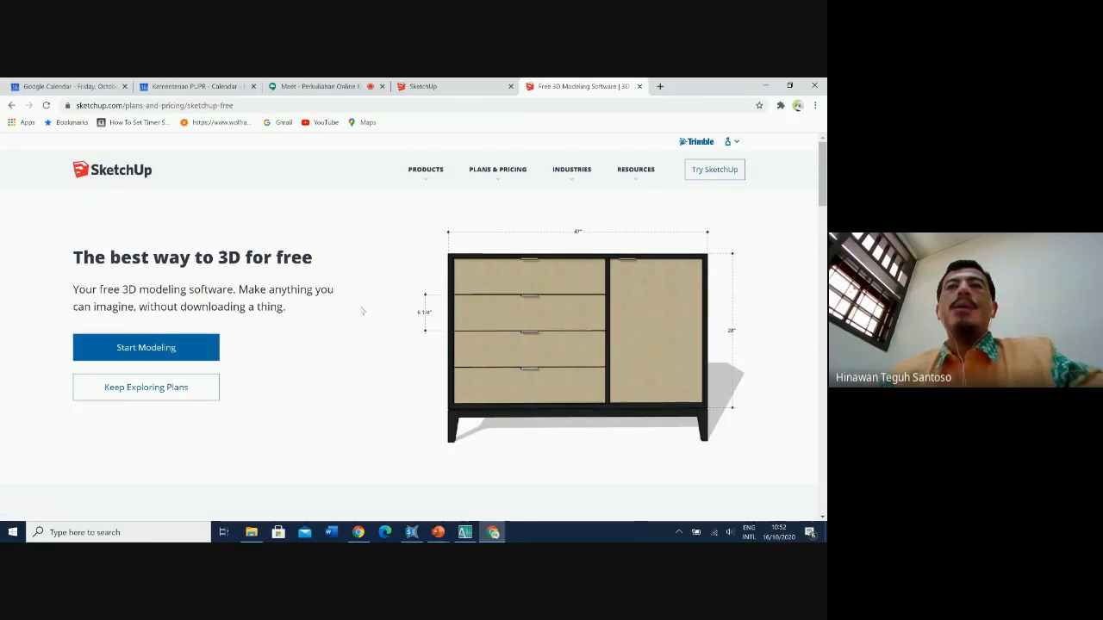
pyautogui.click(155, 354)
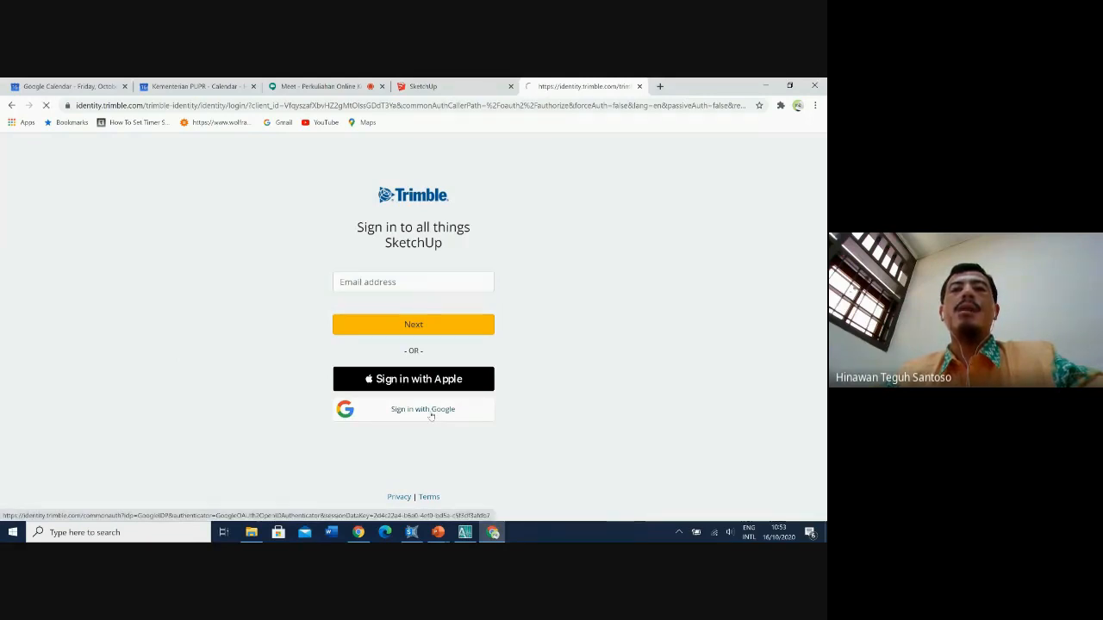
# Sign in with the personal Google account and start modeling in a new empty model.
pyautogui.click(431, 412)
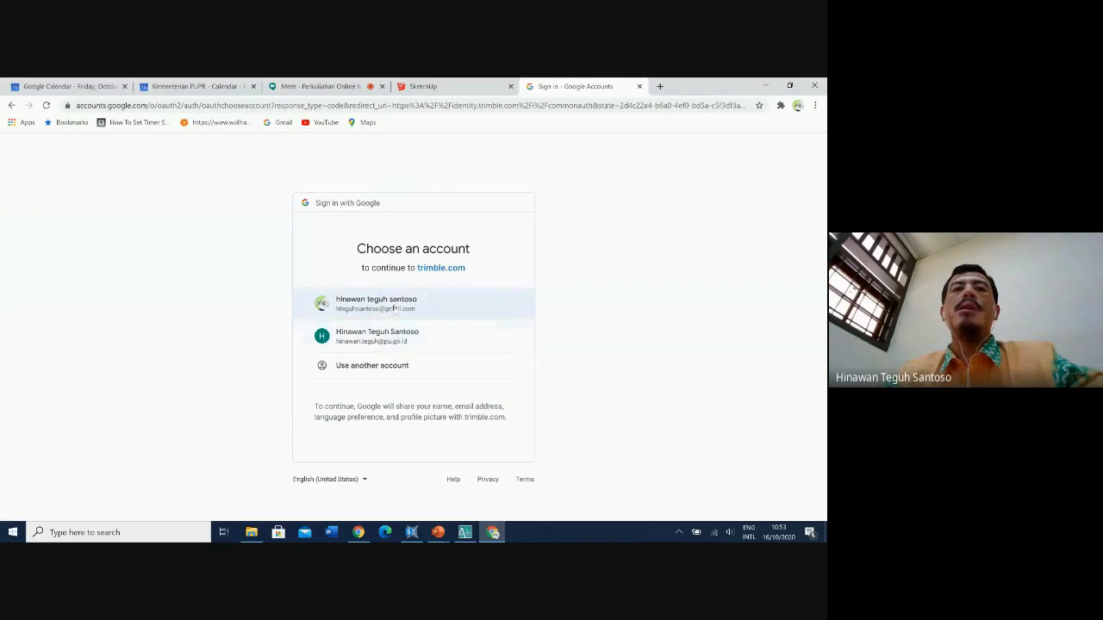
pyautogui.click(431, 306)
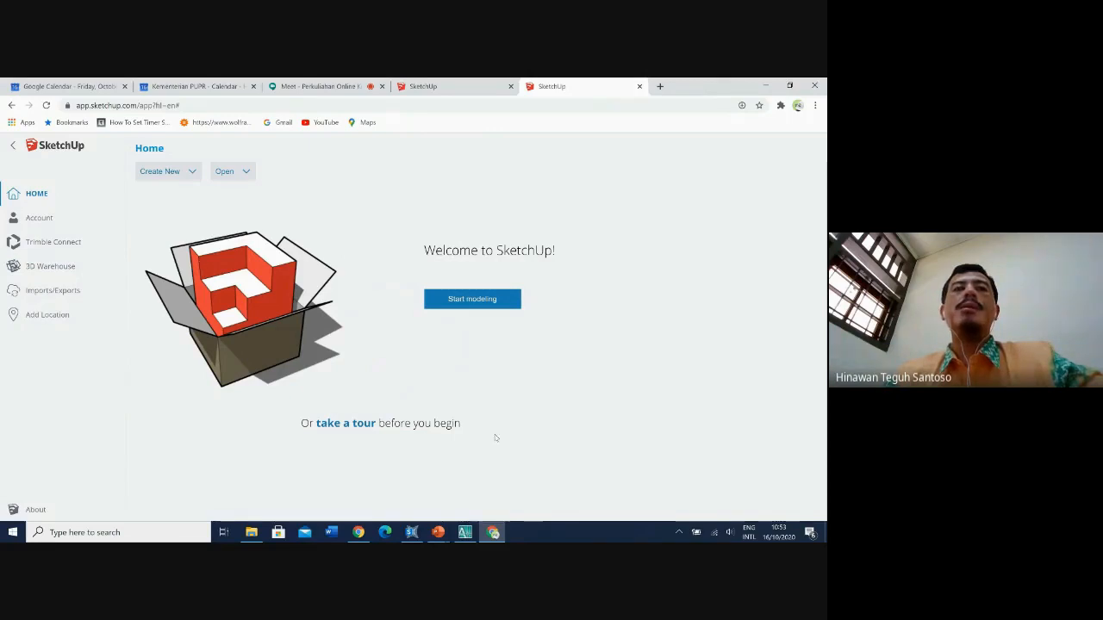
pyautogui.click(478, 301)
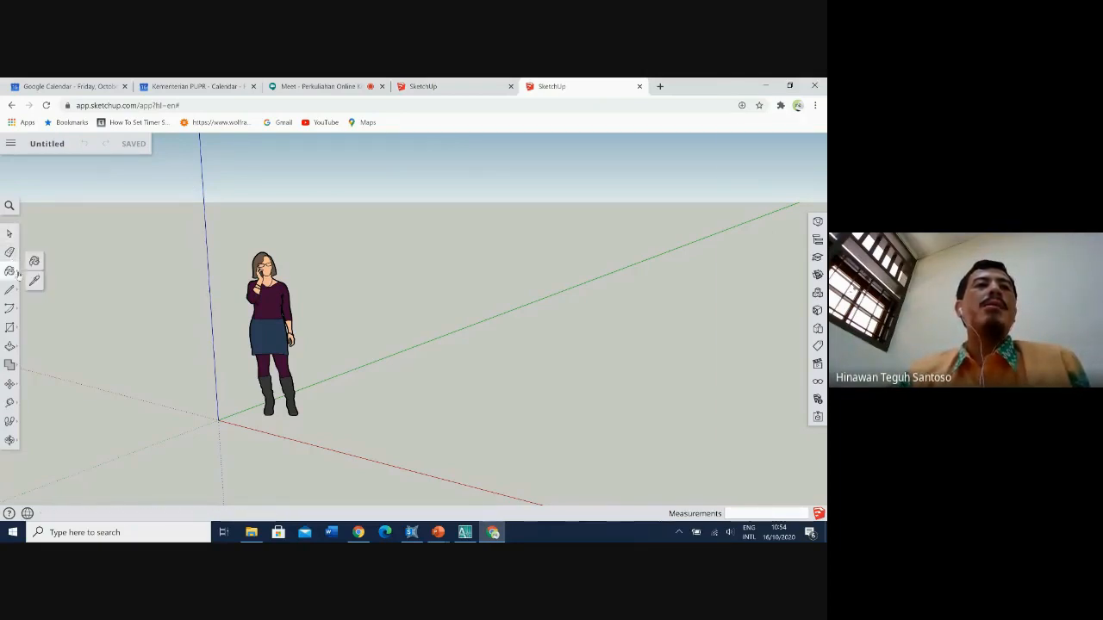
# Look over the paint, line, arc, shape and Push/Pull tool sets, and close the materials display.
pyautogui.click(36, 261)
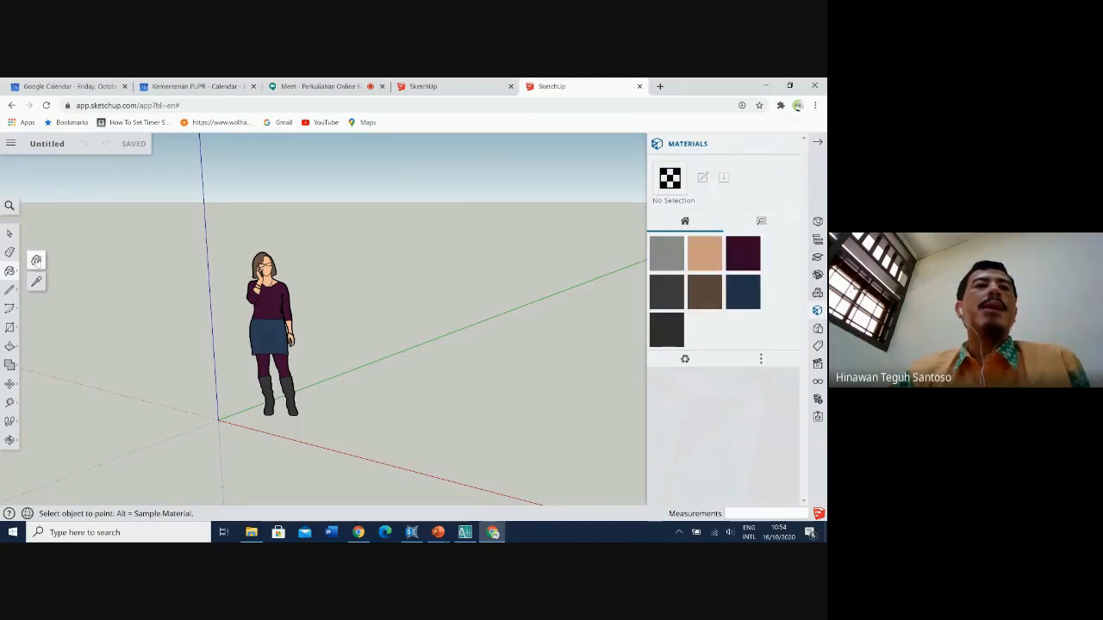
pyautogui.click(14, 292)
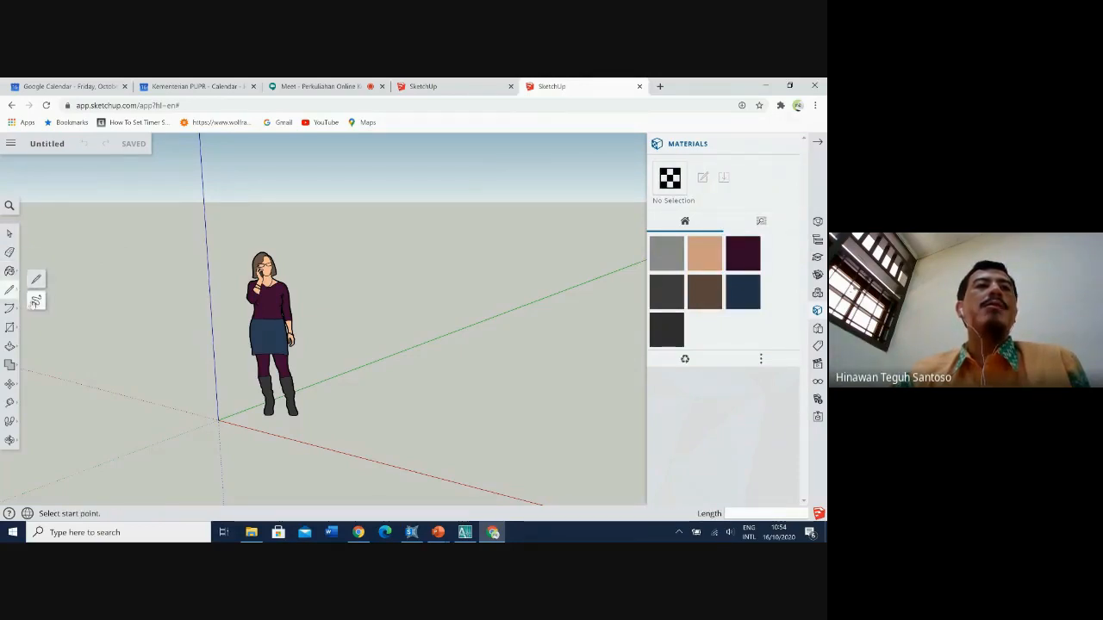
pyautogui.click(9, 307)
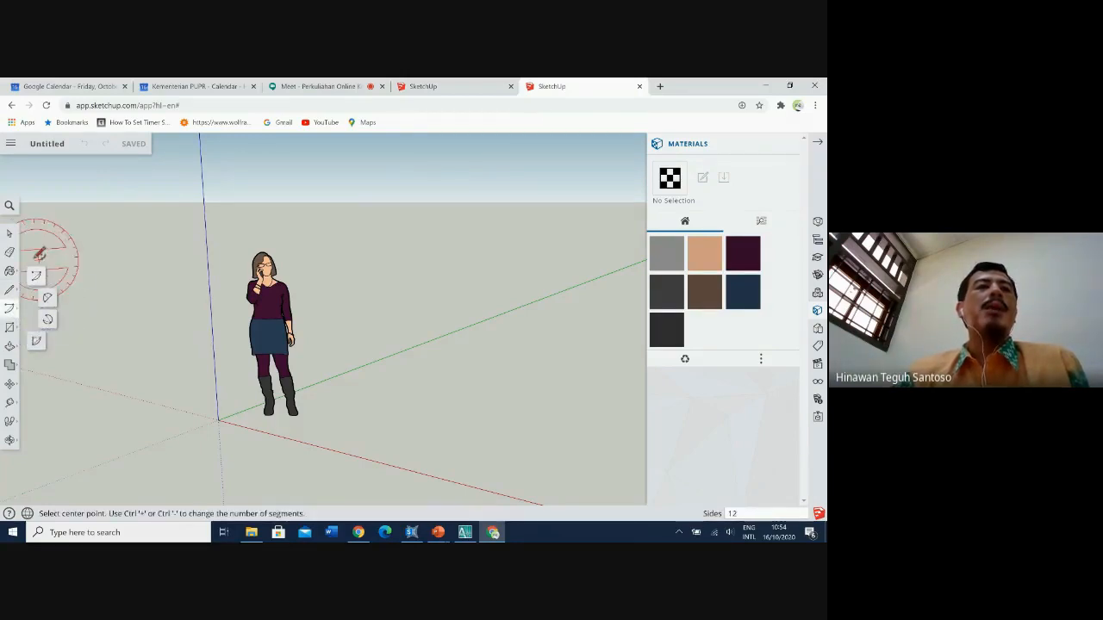
pyautogui.click(10, 328)
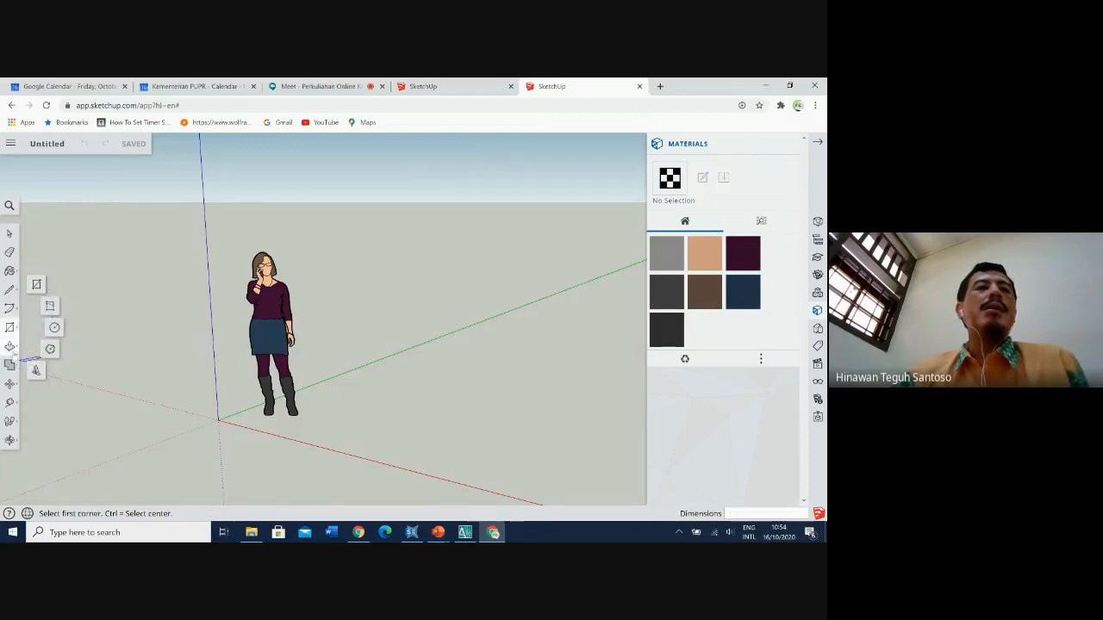
pyautogui.click(10, 347)
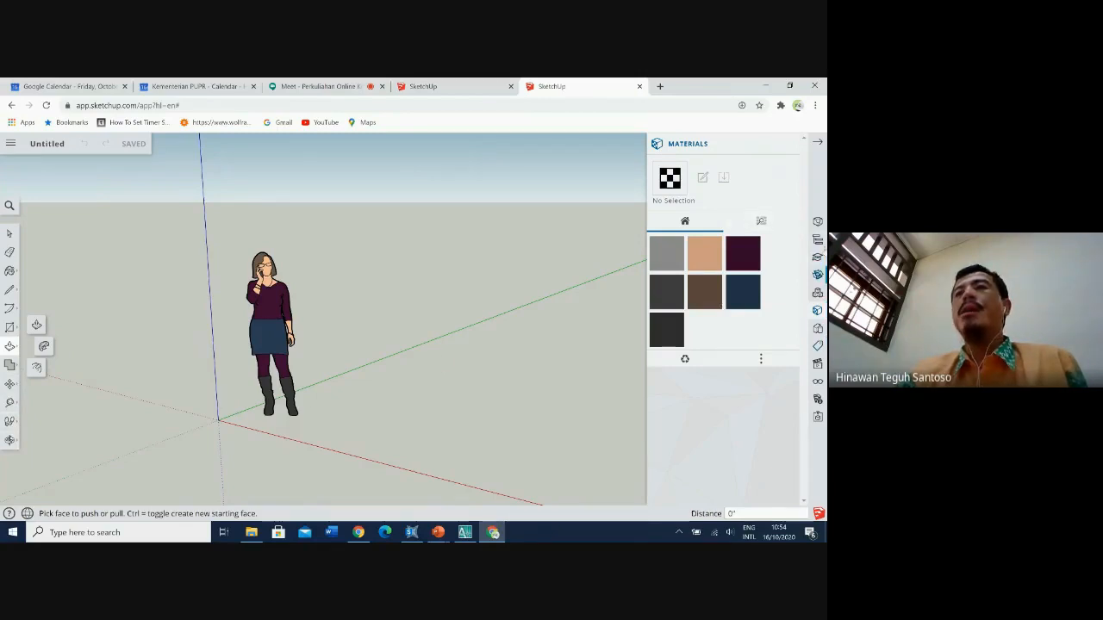
pyautogui.click(821, 139)
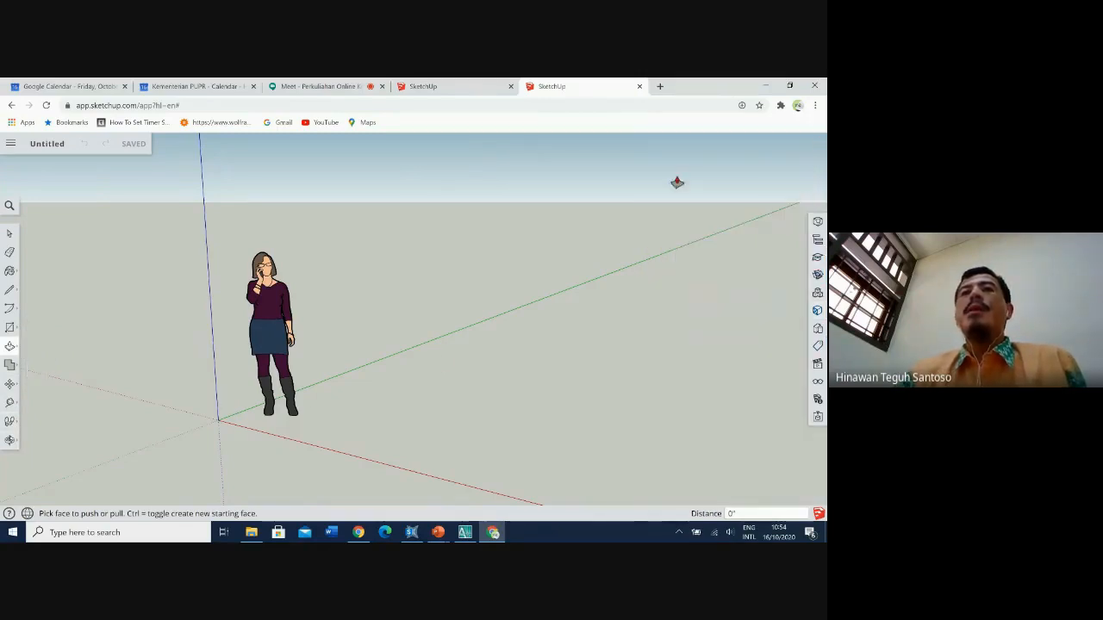
pyautogui.click(13, 143)
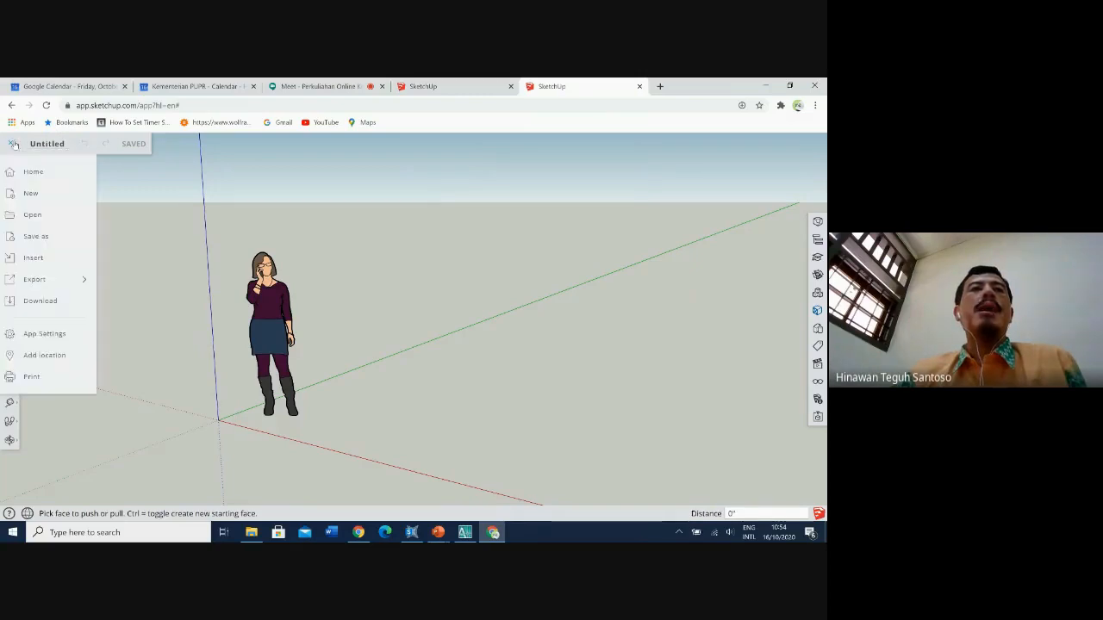
pyautogui.click(34, 215)
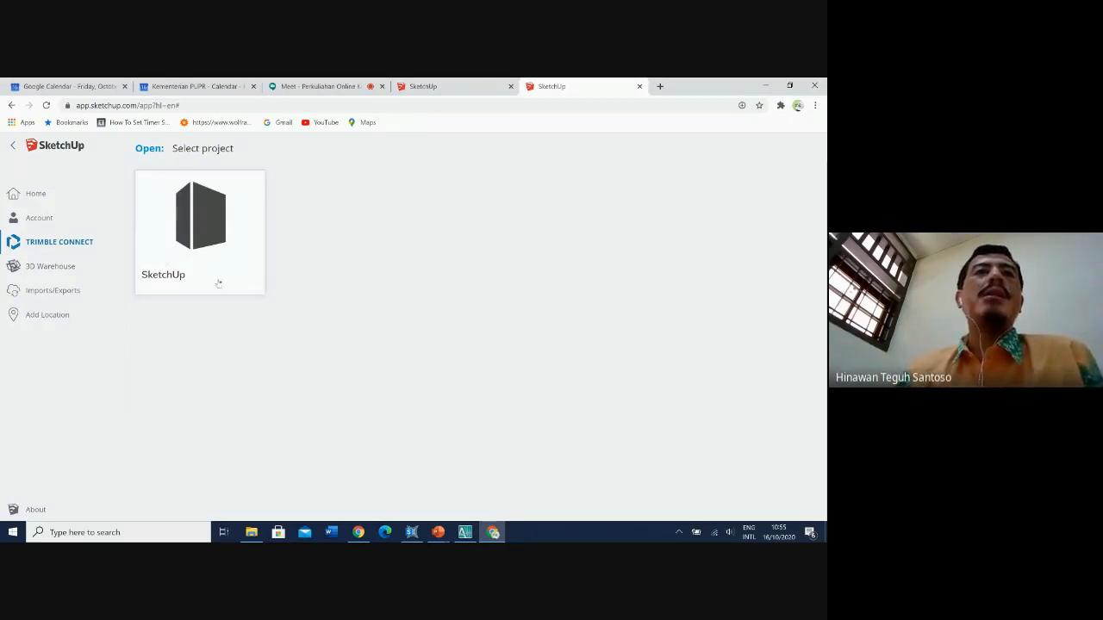
pyautogui.click(15, 147)
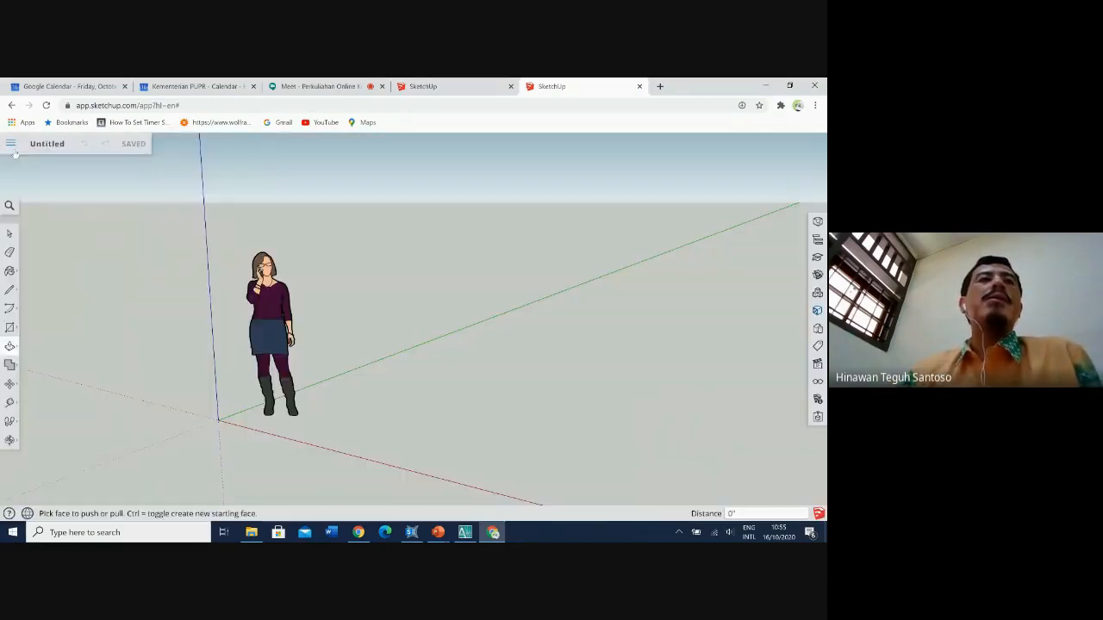
# Open Precast Quaywall Type B new.skp from the computer, in DATA (D:) > Dosen > BAHAN AJAR > Komputer Terapan > sketch up > project_port.
pyautogui.click(14, 147)
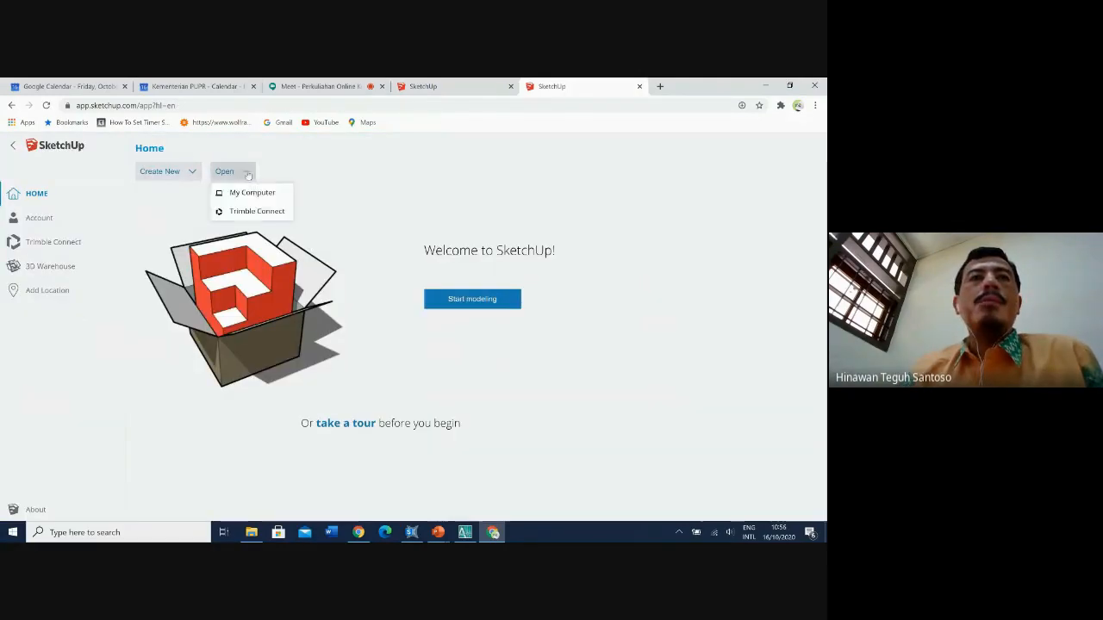
pyautogui.click(246, 172)
pyautogui.click(250, 210)
pyautogui.click(43, 330)
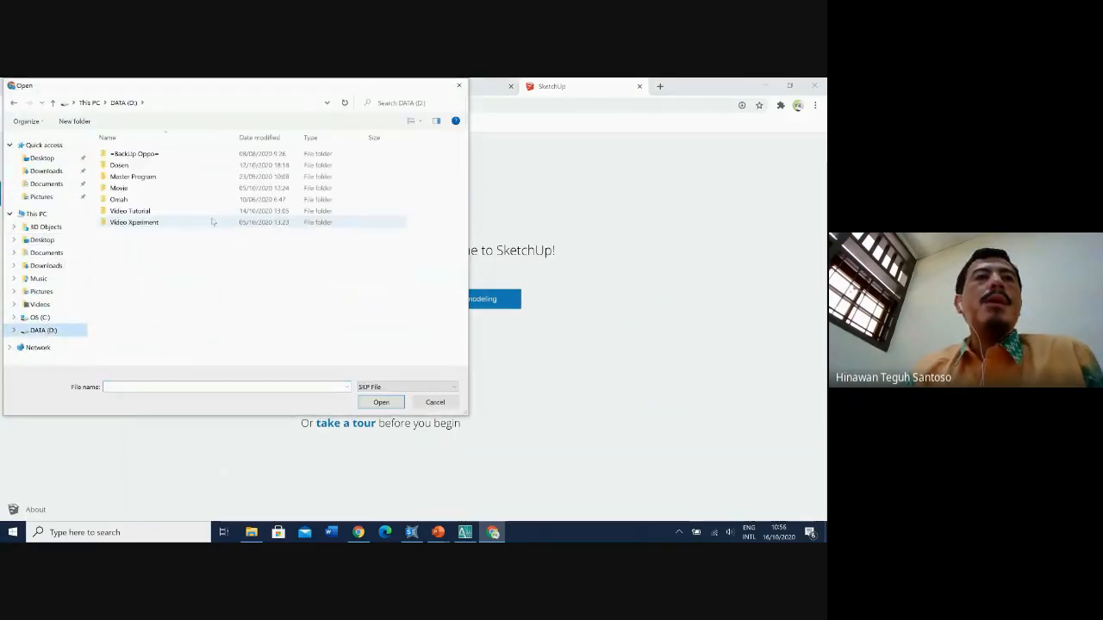
pyautogui.doubleClick(120, 165)
pyautogui.doubleClick(129, 186)
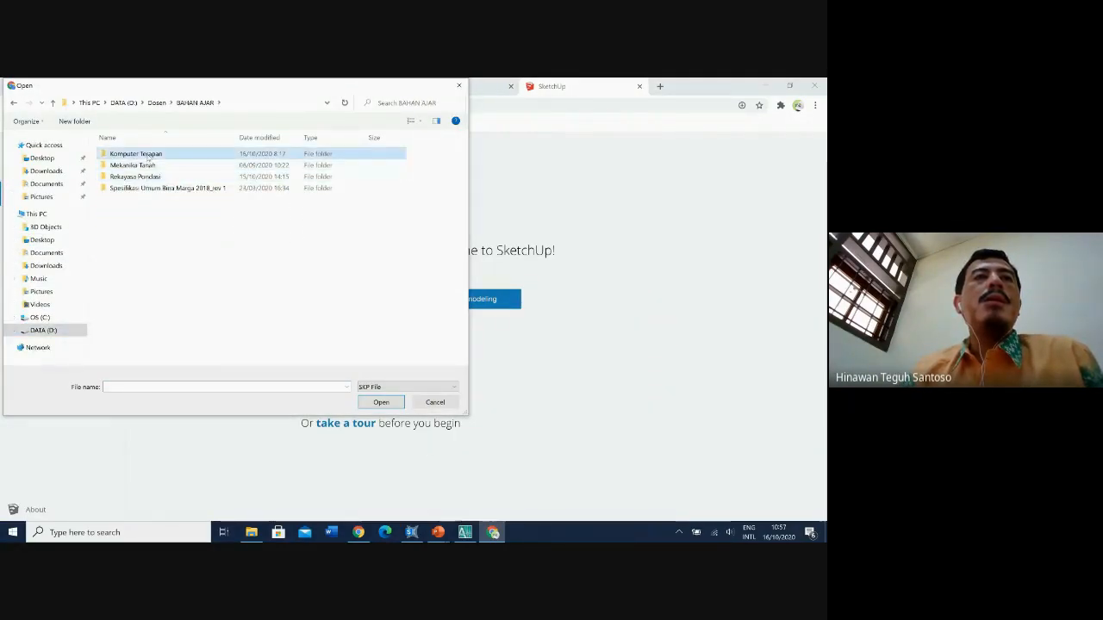
pyautogui.doubleClick(129, 153)
pyautogui.doubleClick(134, 200)
pyautogui.click(220, 102)
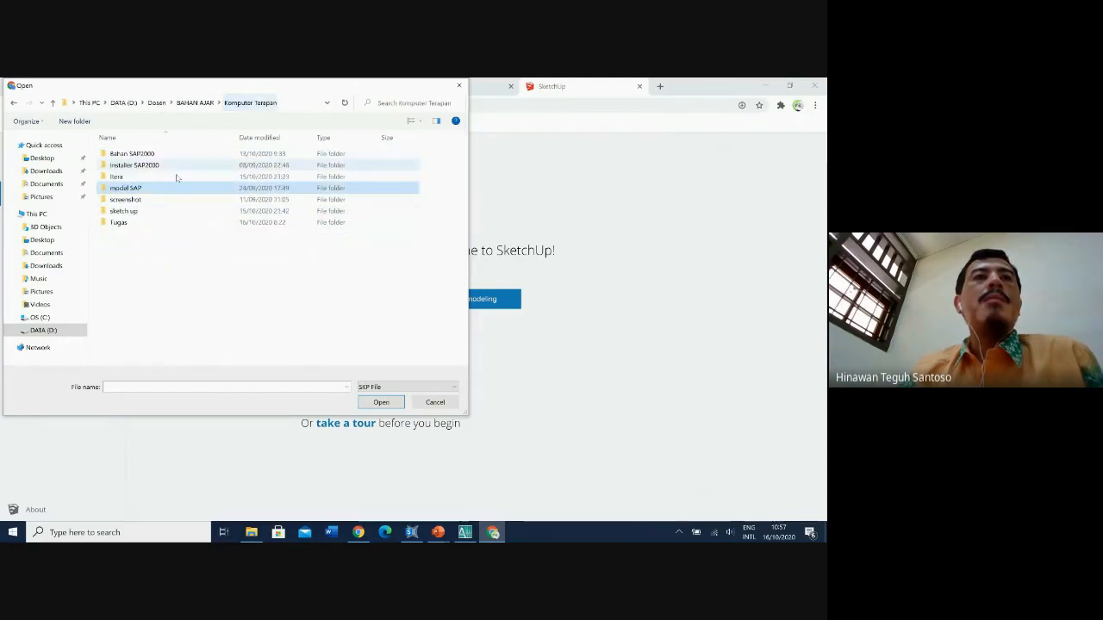
pyautogui.doubleClick(129, 210)
pyautogui.doubleClick(251, 200)
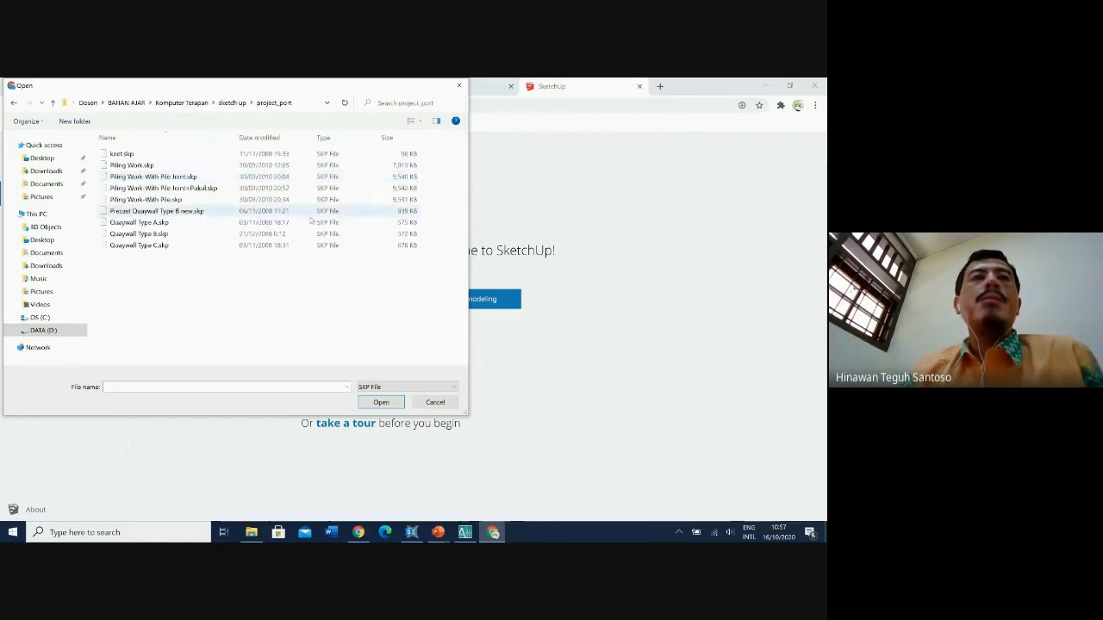
pyautogui.doubleClick(175, 211)
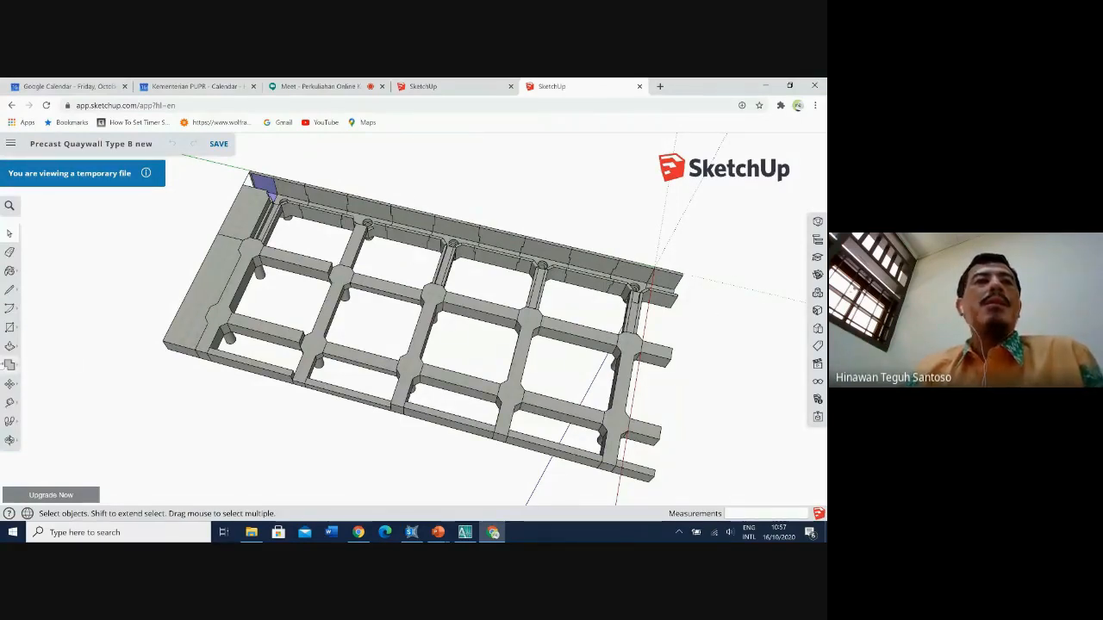
# Examine the quay wall's beam grid from several sides and its beam joints along the wall panels up close.
pyautogui.click(9, 439)
pyautogui.moveTo(278, 428); pyautogui.dragTo(77, 366)
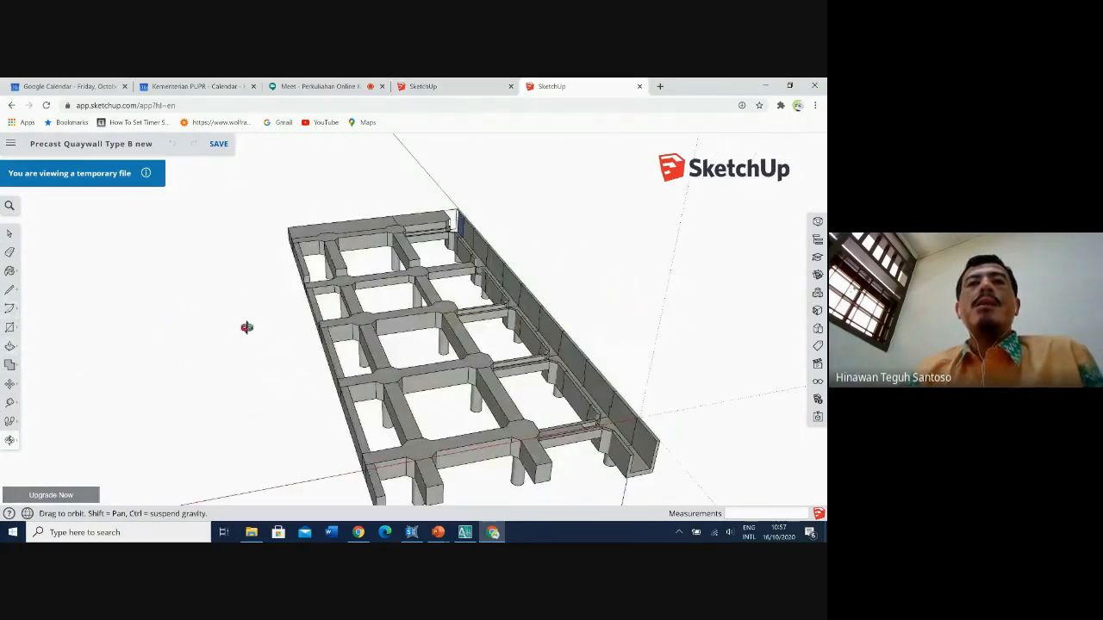
pyautogui.moveTo(606, 344); pyautogui.dragTo(323, 387)
pyautogui.moveTo(468, 364); pyautogui.dragTo(293, 393)
pyautogui.scroll(10, 293, 393)
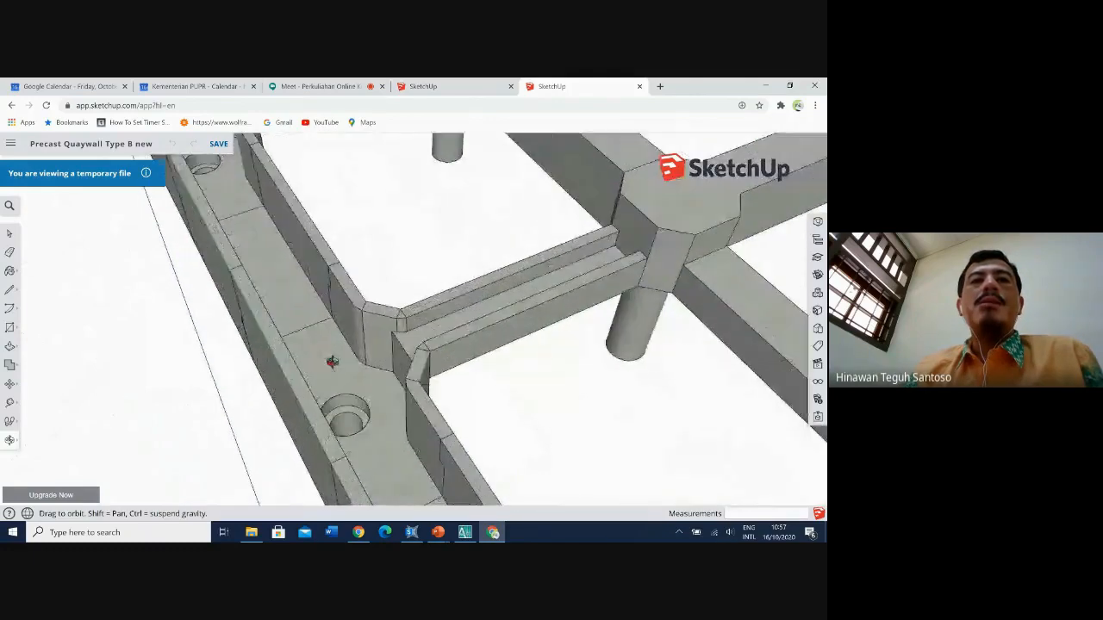
pyautogui.moveTo(470, 387); pyautogui.dragTo(175, 321)
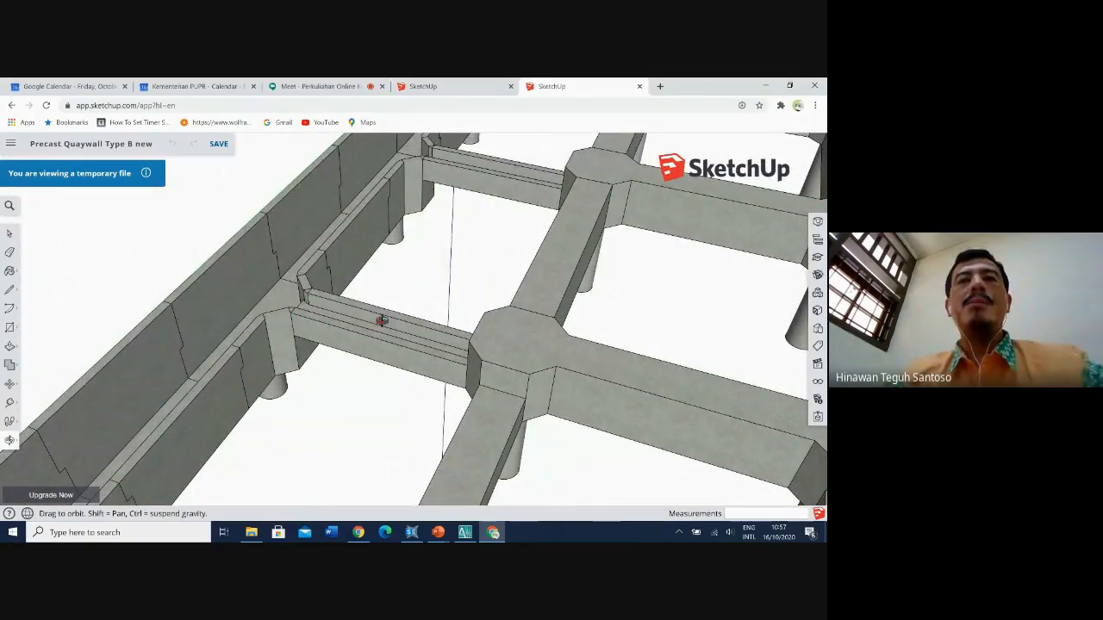
pyautogui.moveTo(475, 390); pyautogui.dragTo(554, 276)
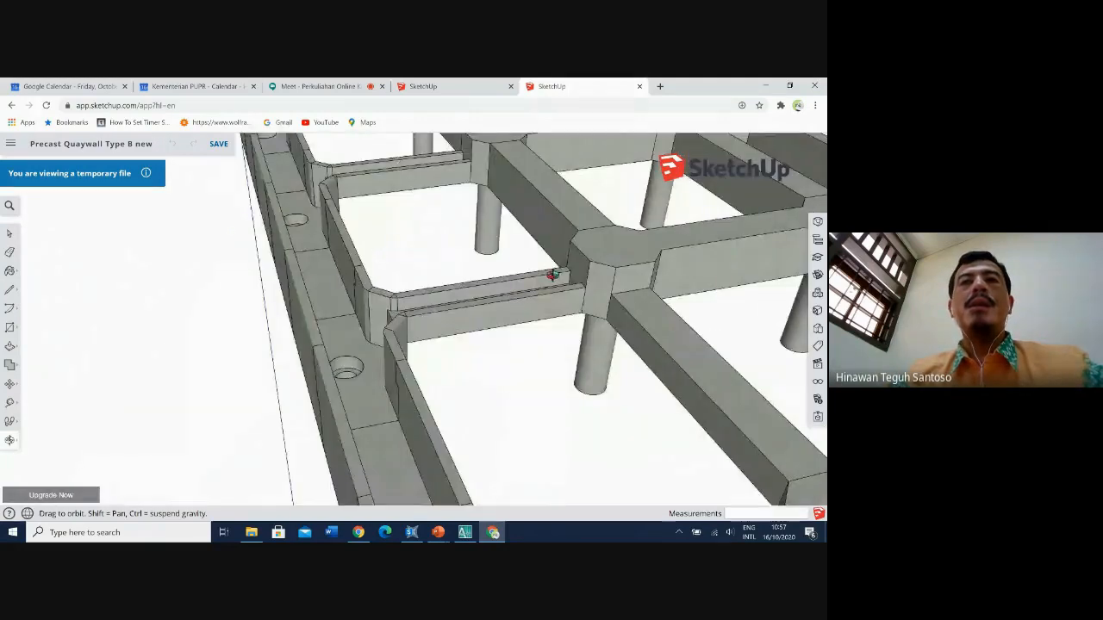
pyautogui.press('space')
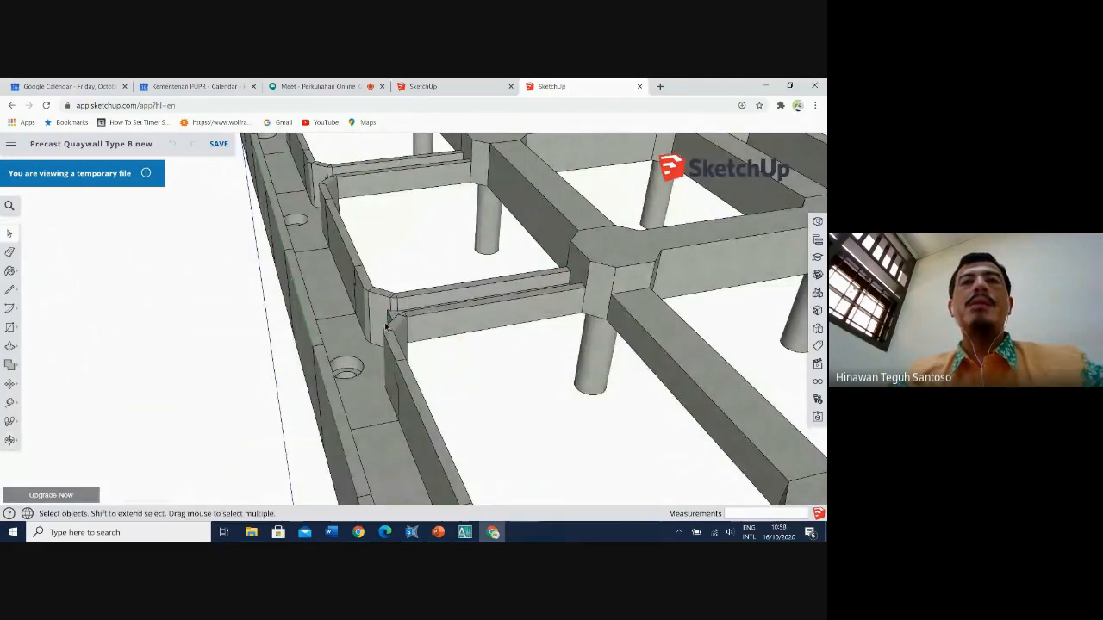
pyautogui.click(389, 321)
pyautogui.moveTo(522, 328); pyautogui.dragTo(390, 276, button='middle')
pyautogui.click(390, 277)
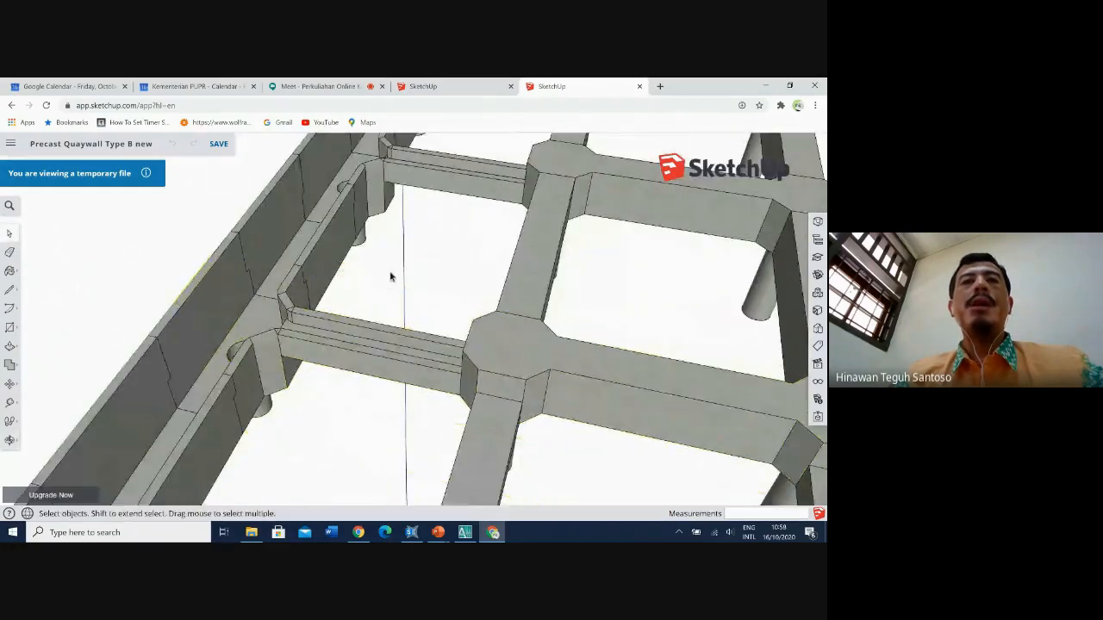
pyautogui.scroll(-2, 365, 308)
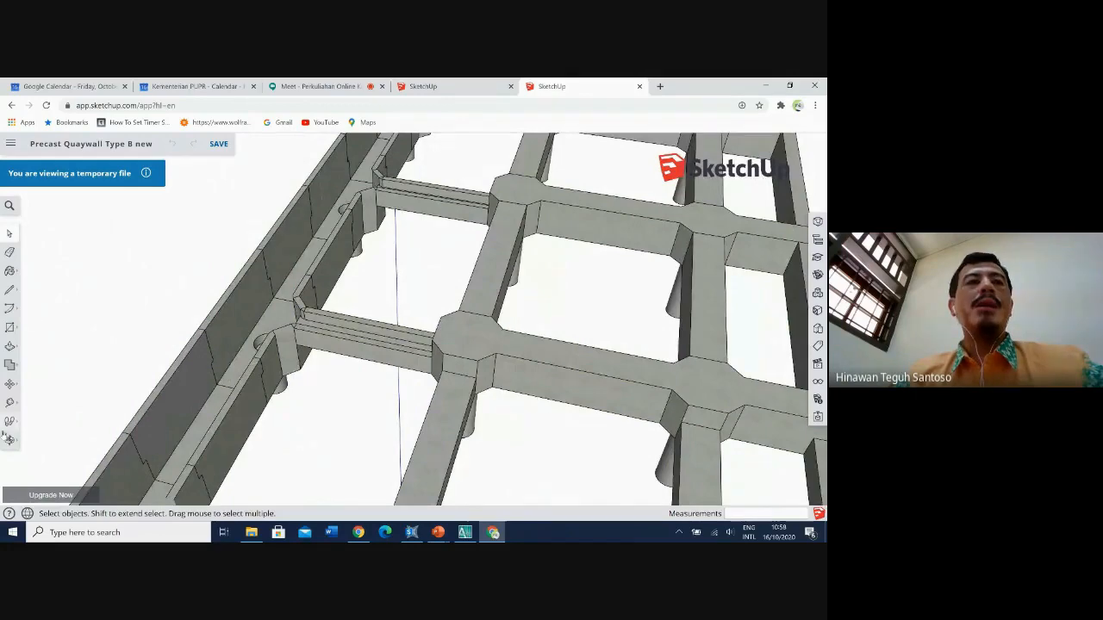
# Examine the quay wall's outer panels and the piles beneath the beam grid from different angles.
pyautogui.click(8, 439)
pyautogui.moveTo(370, 374); pyautogui.dragTo(332, 254)
pyautogui.moveTo(233, 222); pyautogui.dragTo(191, 419)
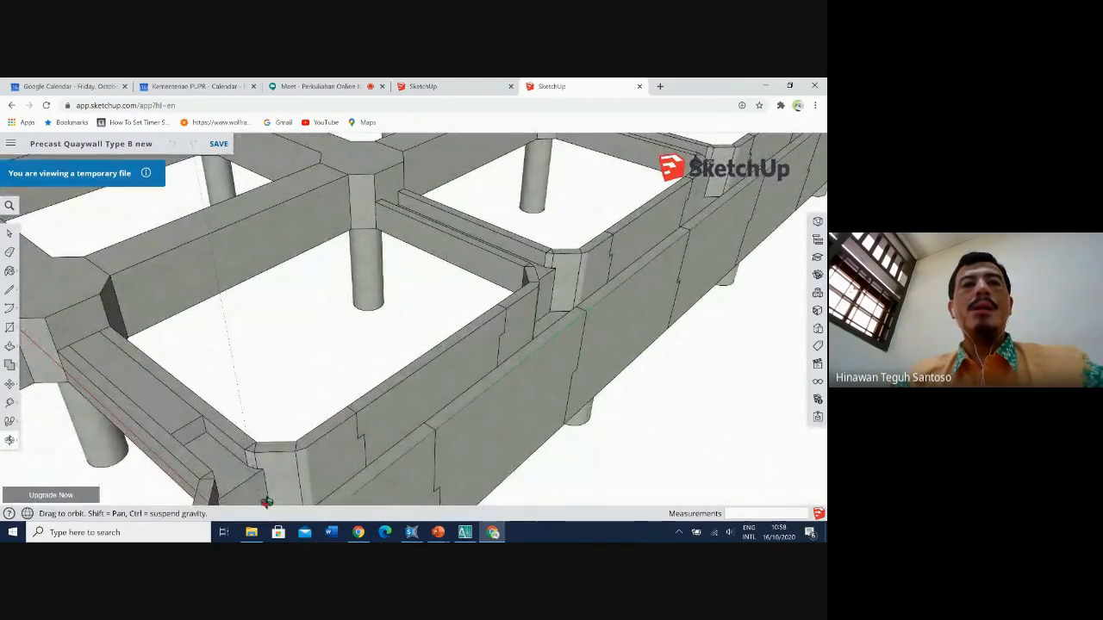
pyautogui.scroll(-5, 357, 301)
pyautogui.moveTo(487, 394); pyautogui.dragTo(106, 189)
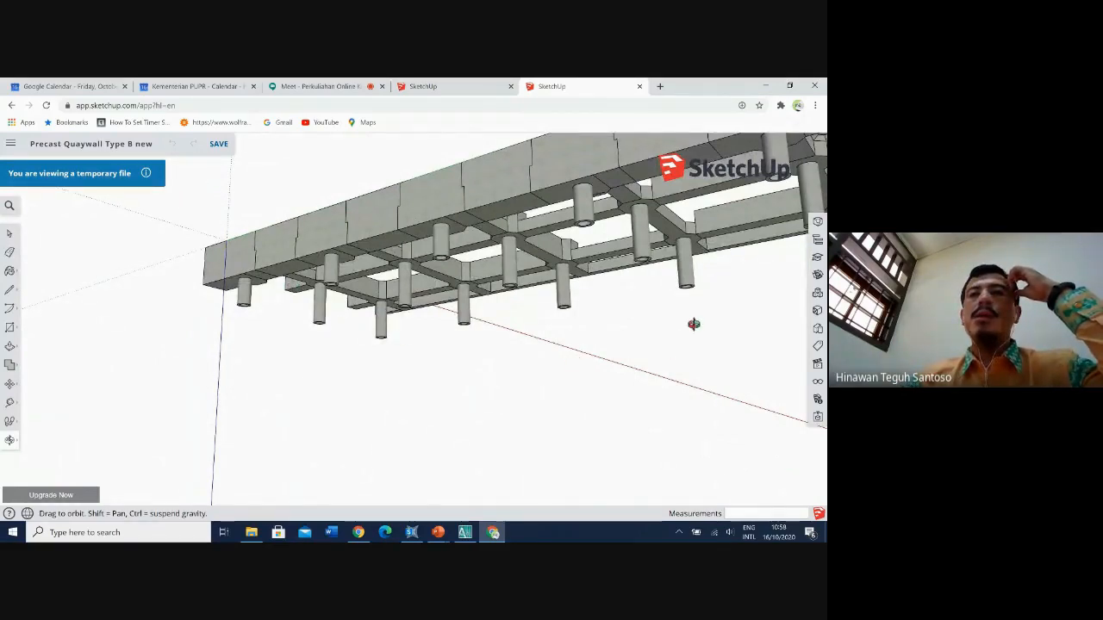
pyautogui.moveTo(694, 322); pyautogui.dragTo(369, 288)
pyautogui.moveTo(214, 257); pyautogui.dragTo(292, 269)
# Open the staircase model Tangga.skp from the computer's project_omah folder inside the sketch up folder.
pyautogui.click(11, 144)
pyautogui.click(32, 215)
pyautogui.click(233, 189)
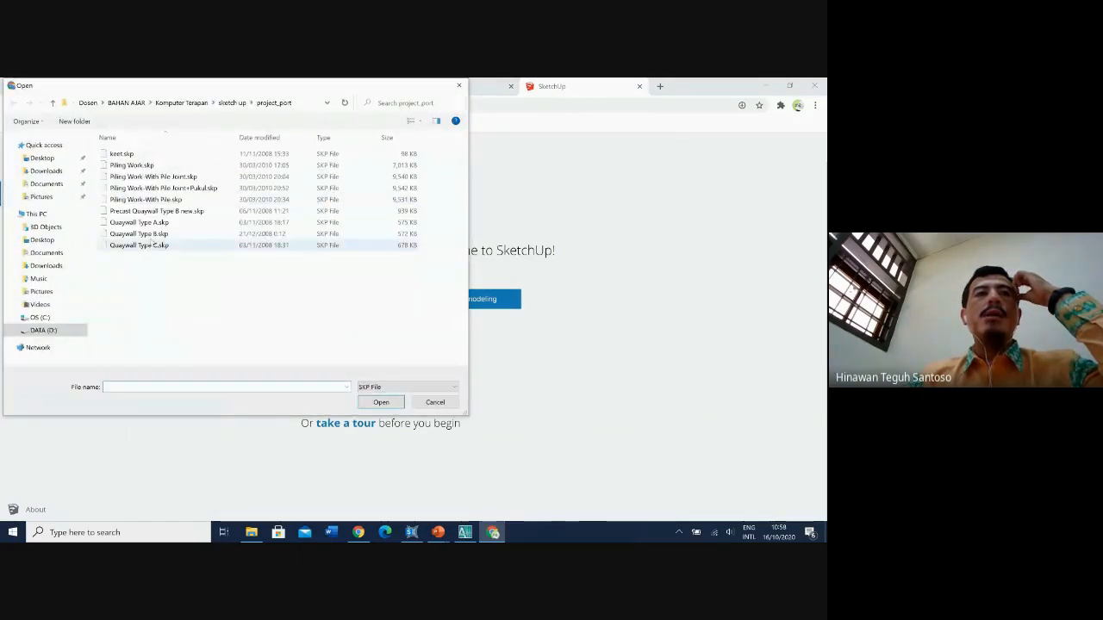
pyautogui.click(233, 102)
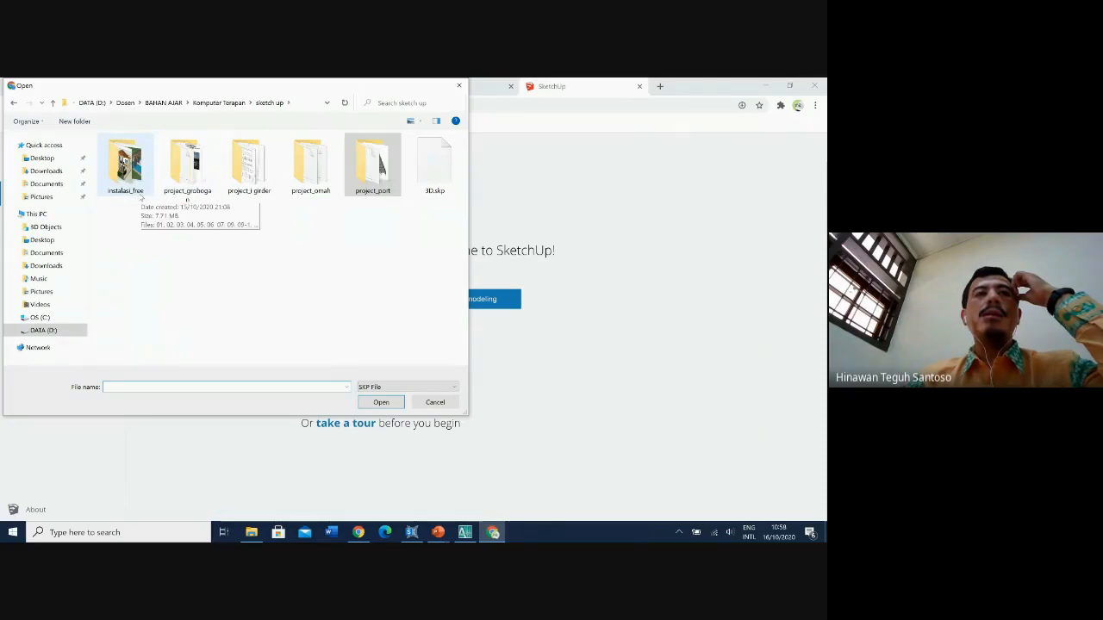
pyautogui.doubleClick(312, 176)
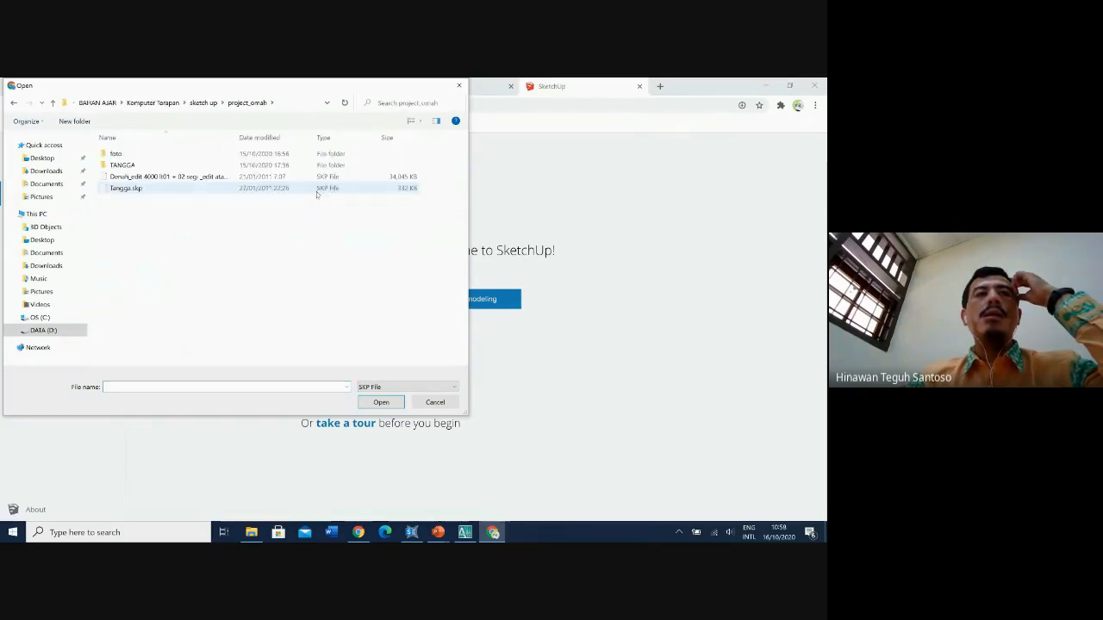
pyautogui.doubleClick(149, 188)
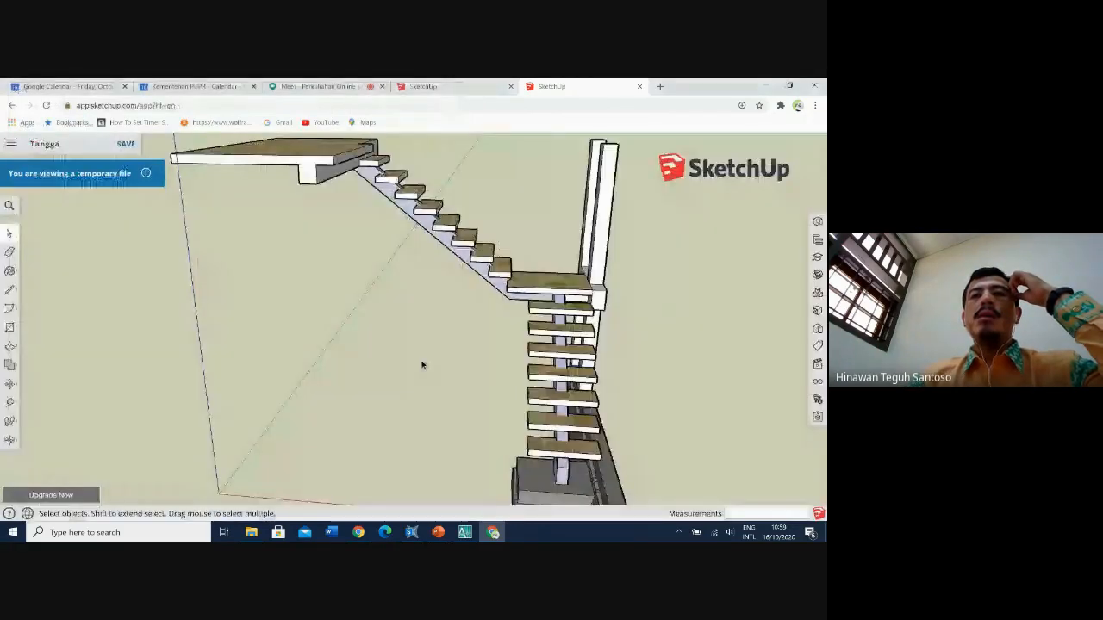
# Examine the staircase's treads and intermediate landing up close.
pyautogui.moveTo(422, 364); pyautogui.dragTo(609, 342, button='middle')
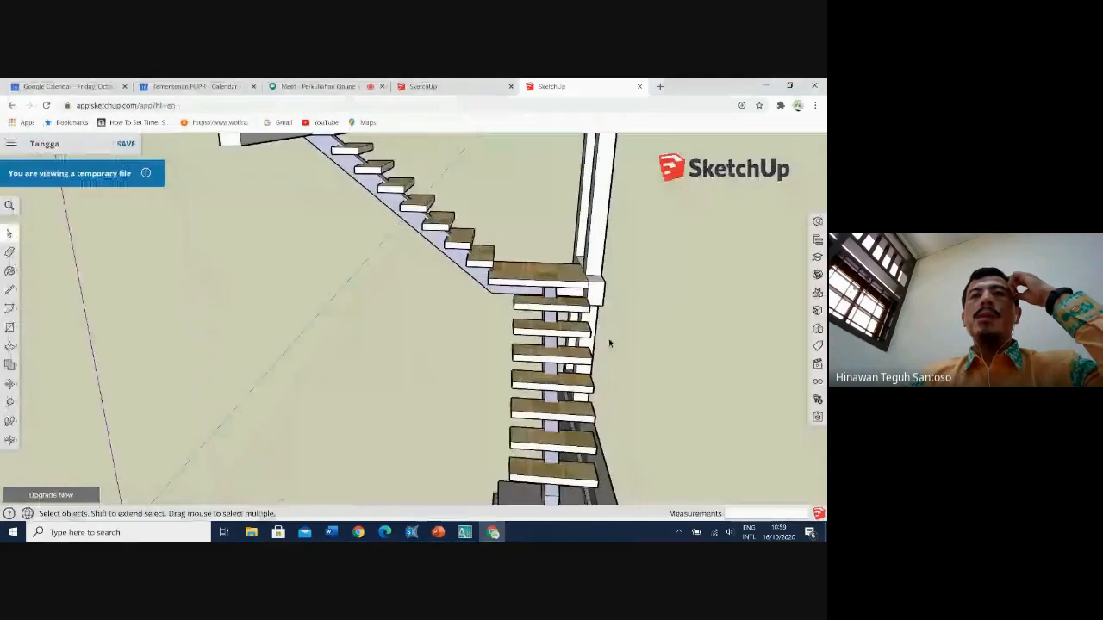
pyautogui.scroll(-3, 609, 343)
pyautogui.scroll(3, 598, 414)
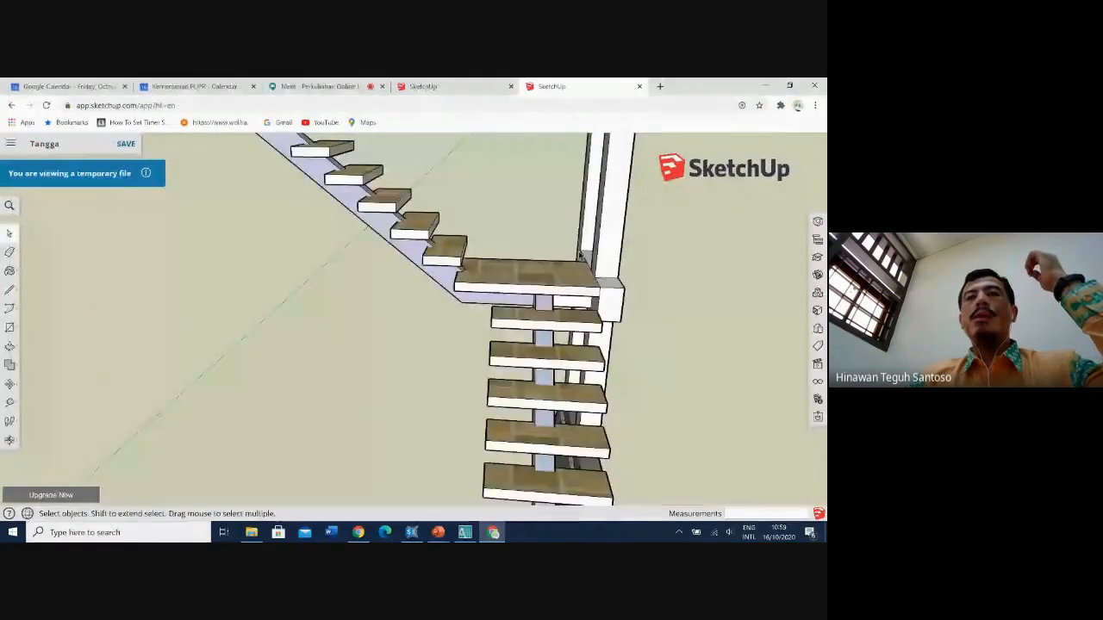
pyautogui.scroll(2, 581, 256)
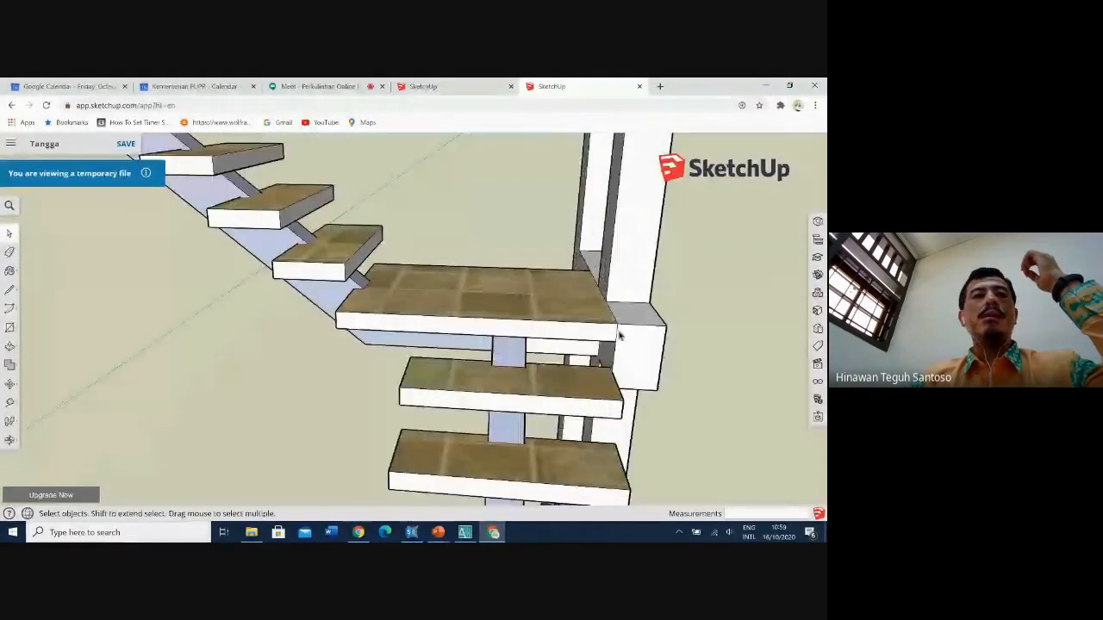
# Examine the staircase's underside and its lower flight, with the central support beam and base, from different angles.
pyautogui.click(10, 440)
pyautogui.moveTo(630, 369); pyautogui.dragTo(344, 394)
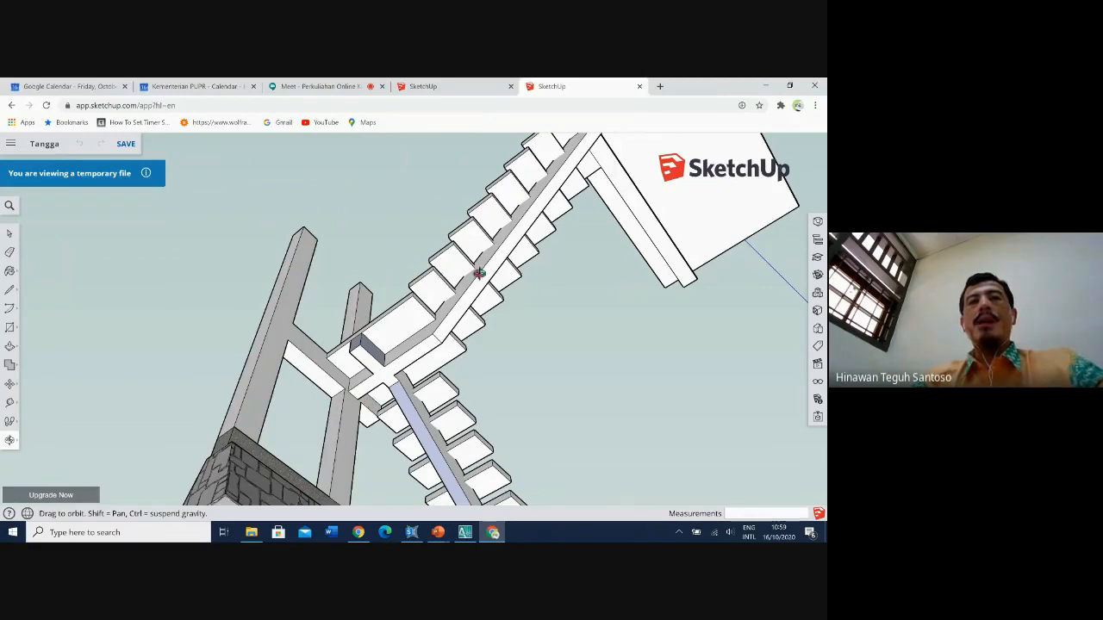
pyautogui.moveTo(402, 398); pyautogui.dragTo(394, 360)
pyautogui.scroll(-1, 395, 360)
pyautogui.scroll(2, 371, 469)
pyautogui.scroll(3, 373, 474)
pyautogui.moveTo(373, 474); pyautogui.dragTo(445, 380)
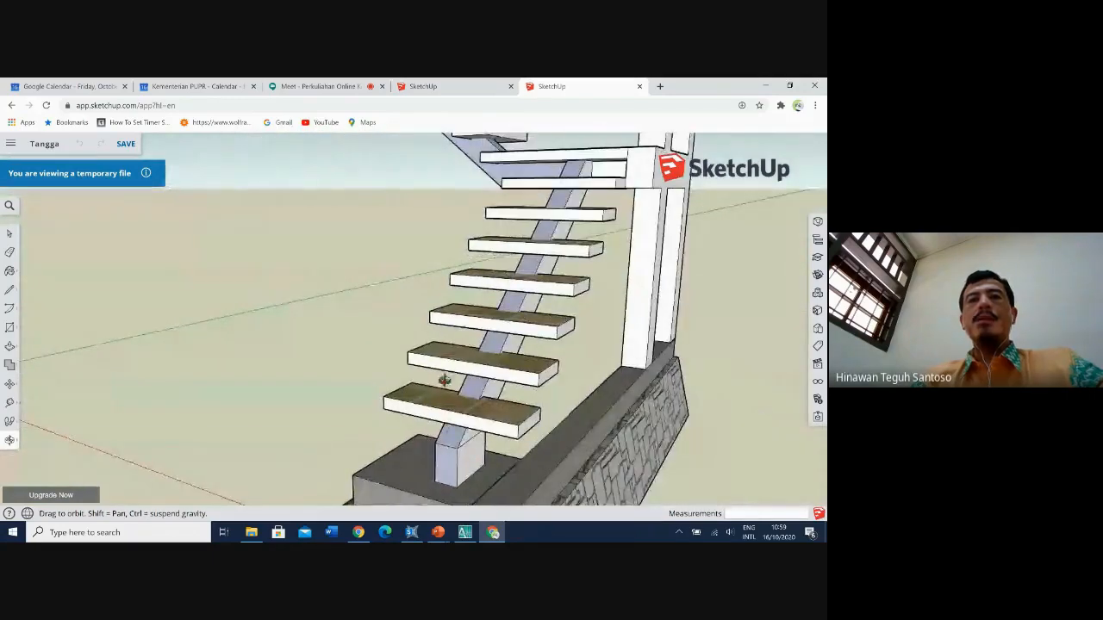
pyautogui.click(15, 405)
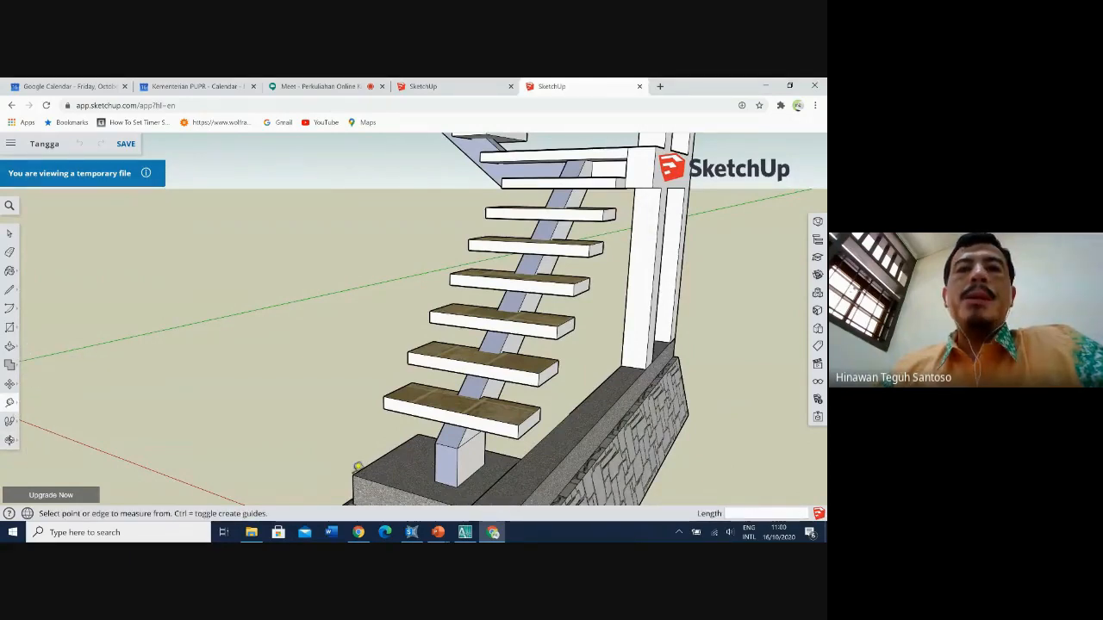
pyautogui.click(384, 397)
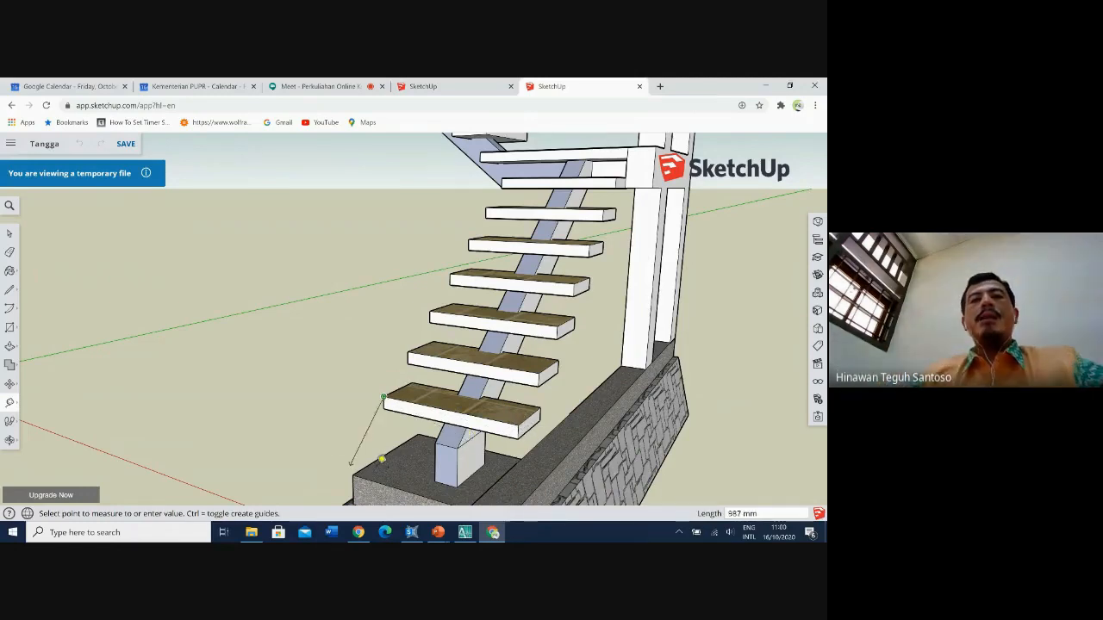
pyautogui.press('Escape')
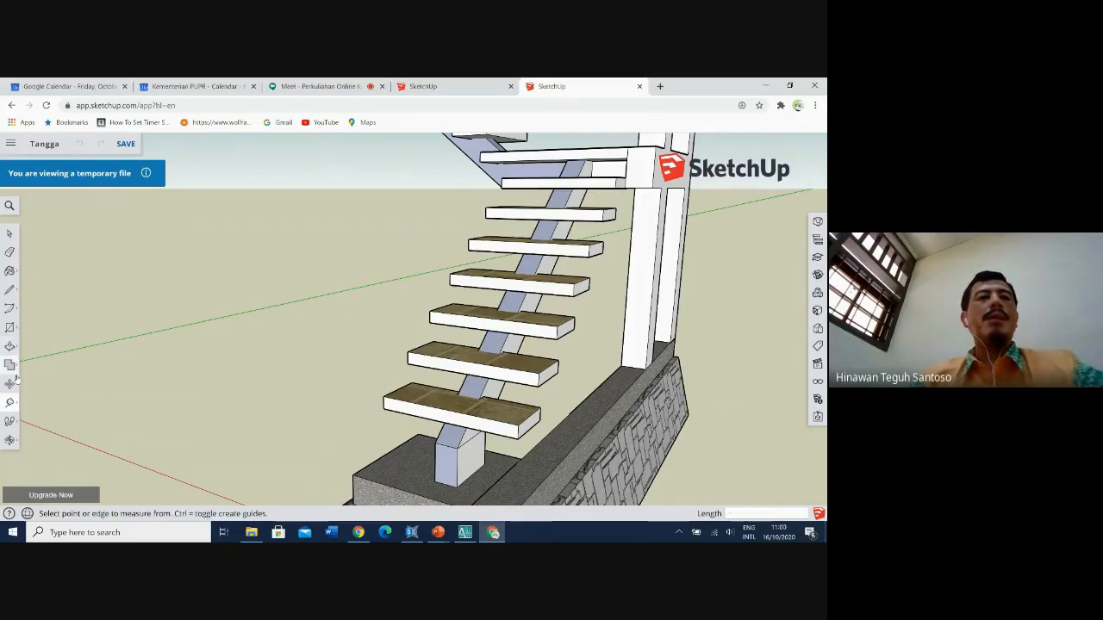
# Dimension the long front edge of the lowest stair tread and place the dimension in front of it.
pyautogui.moveTo(11, 402)
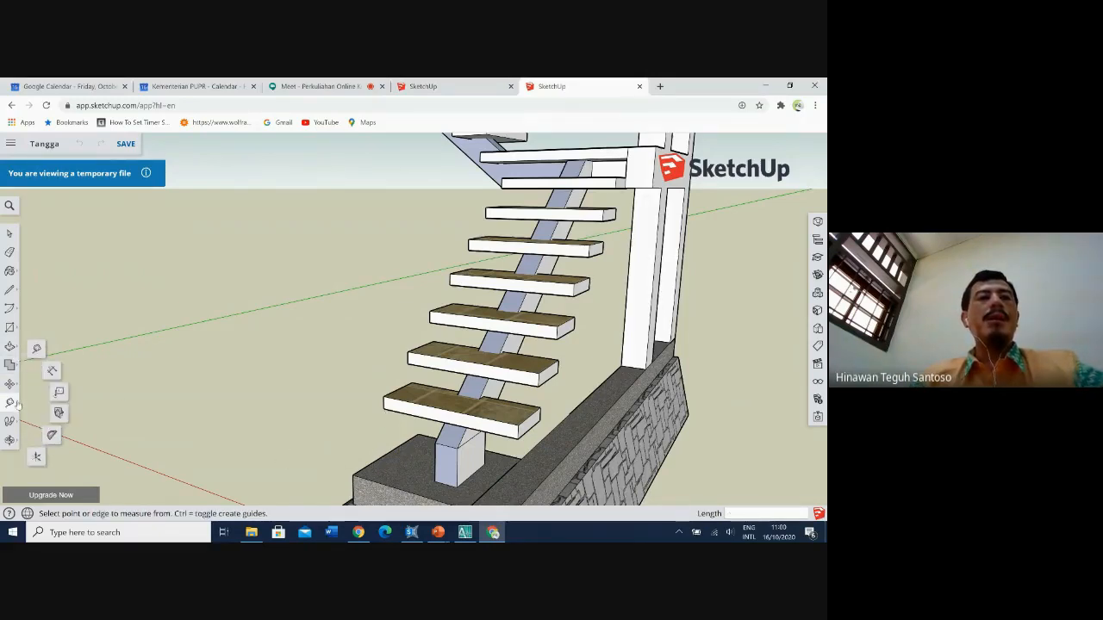
pyautogui.click(53, 371)
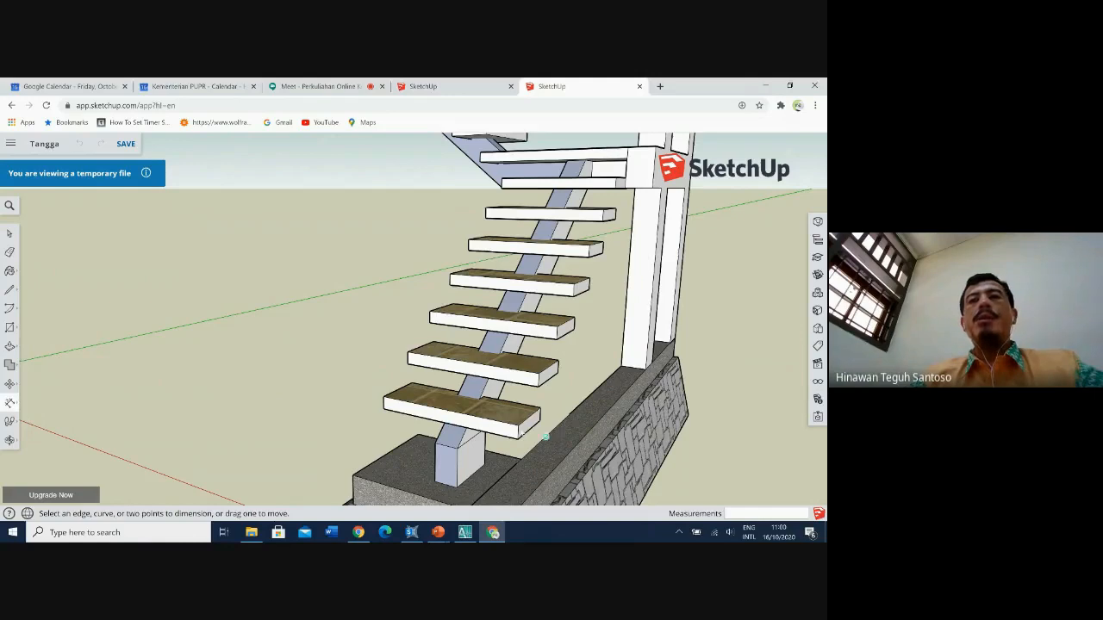
pyautogui.click(518, 427)
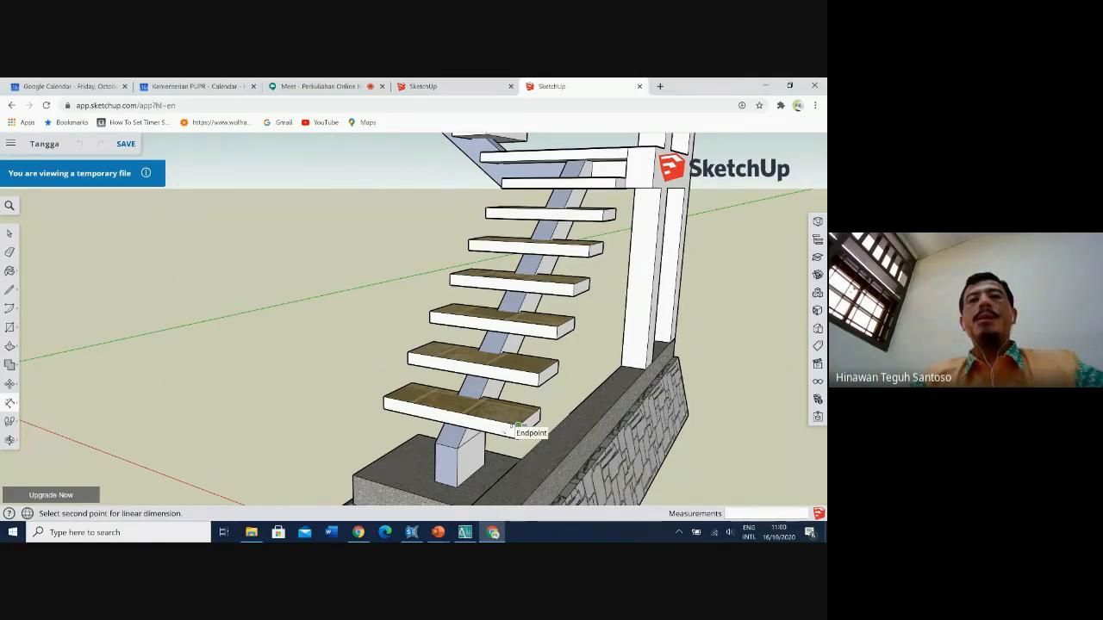
pyautogui.click(383, 397)
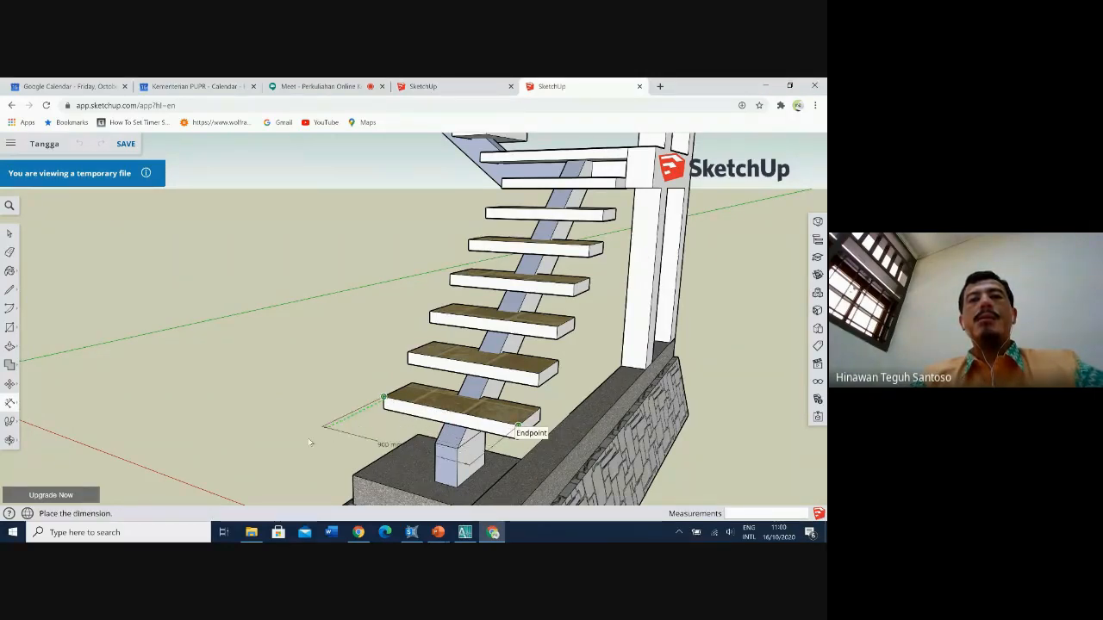
pyautogui.click(340, 448)
# Draw a rectangle of about 893 by 679 mm on the ground, starting at the origin.
pyautogui.scroll(-5, 494, 390)
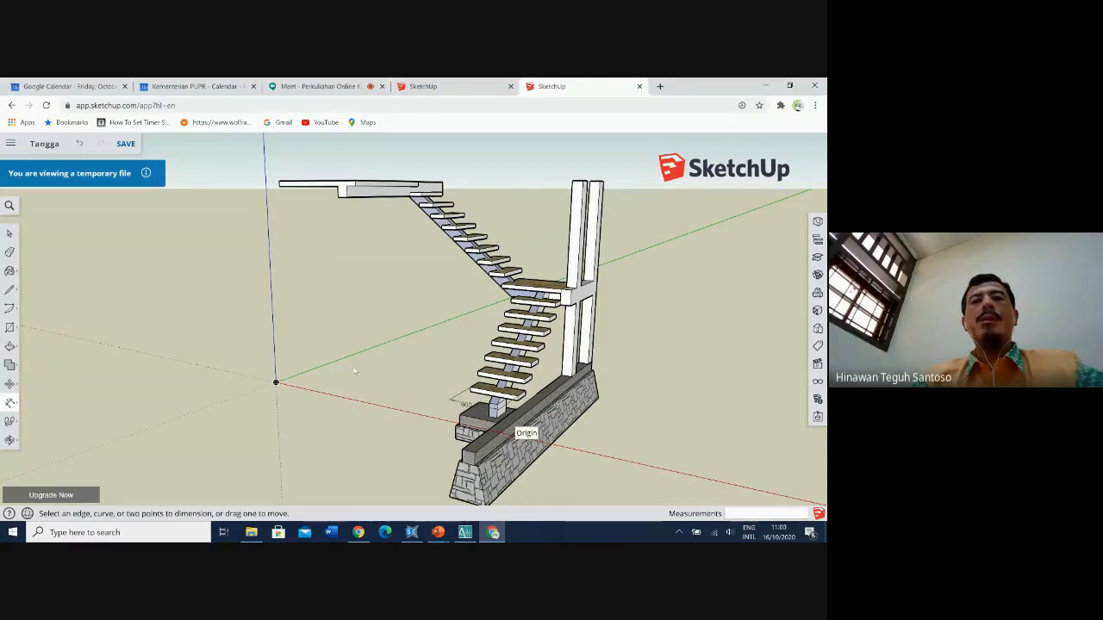
pyautogui.moveTo(326, 427)
pyautogui.mouseDown(button='middle')
pyautogui.moveTo(419, 426)
pyautogui.moveTo(270, 387)
pyautogui.mouseUp(button='middle')
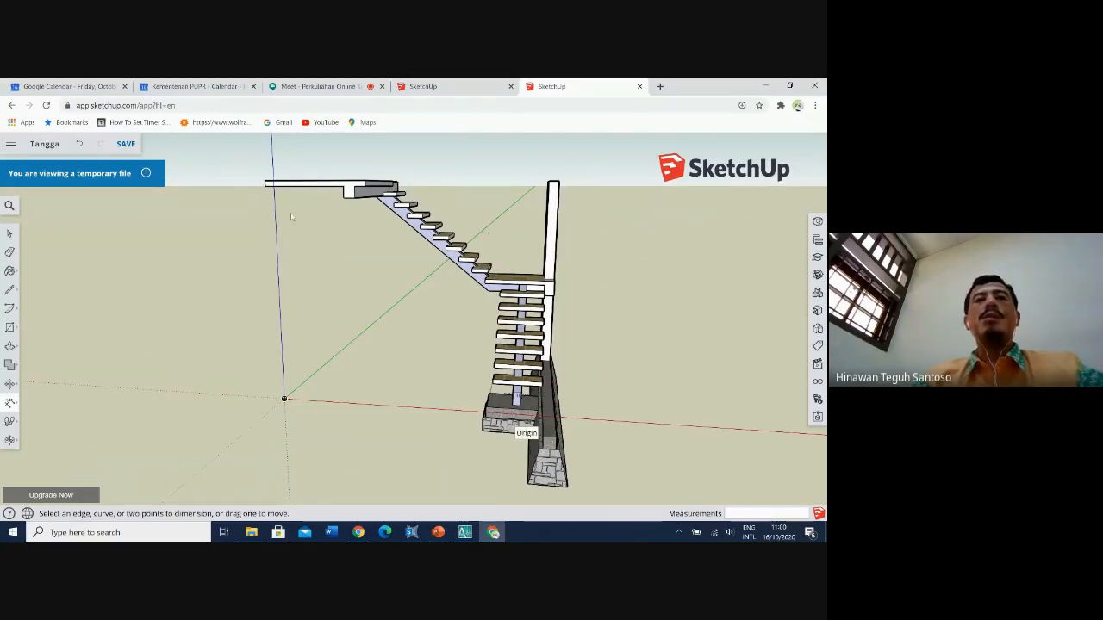
pyautogui.moveTo(367, 392); pyautogui.dragTo(479, 402, button='middle')
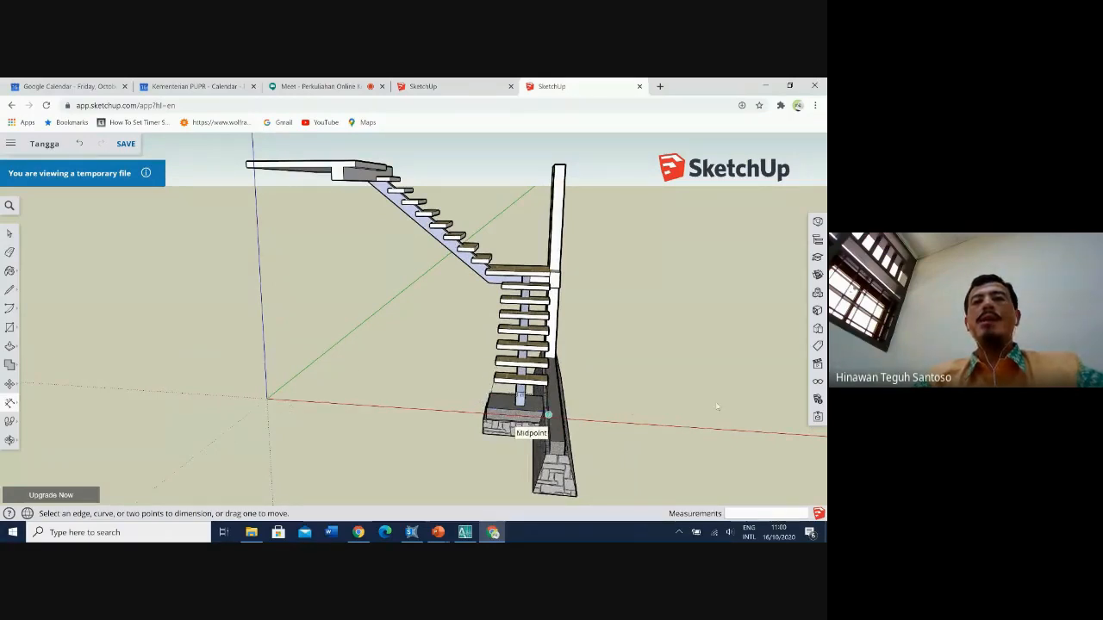
pyautogui.moveTo(548, 415)
pyautogui.mouseDown(button='middle')
pyautogui.moveTo(417, 441)
pyautogui.moveTo(485, 394)
pyautogui.moveTo(548, 416)
pyautogui.moveTo(448, 445)
pyautogui.moveTo(258, 444)
pyautogui.mouseUp(button='middle')
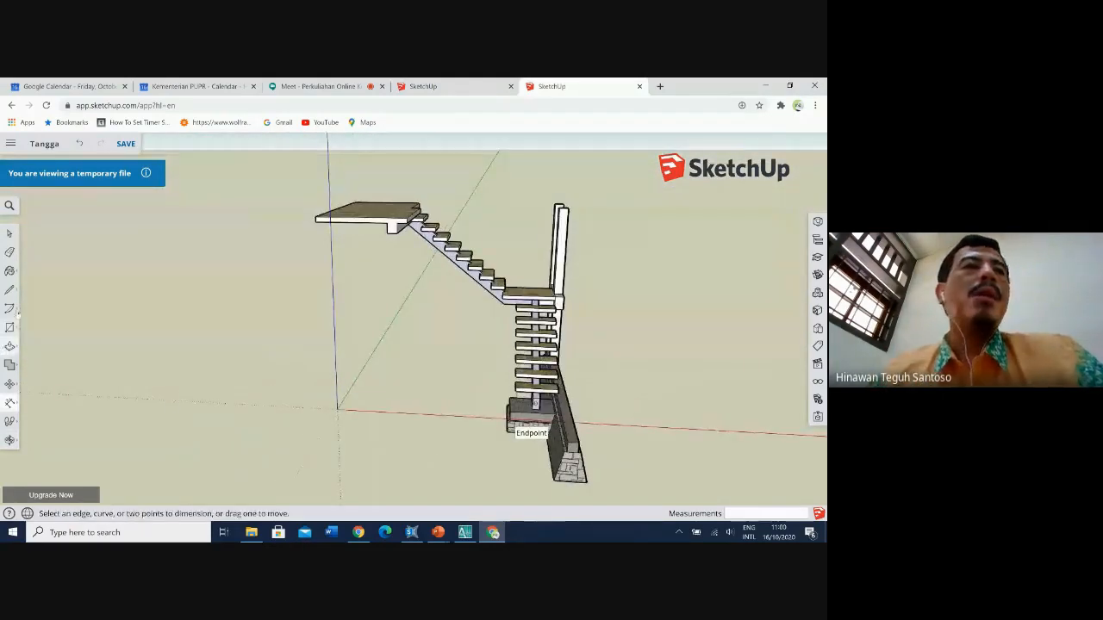
pyautogui.click(11, 327)
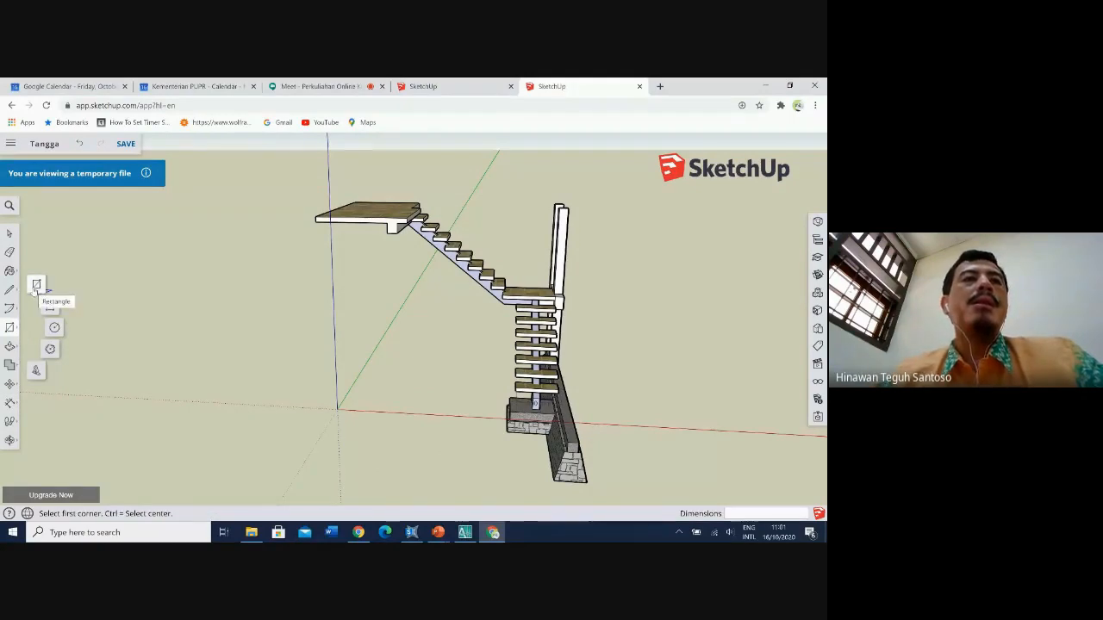
pyautogui.click(36, 286)
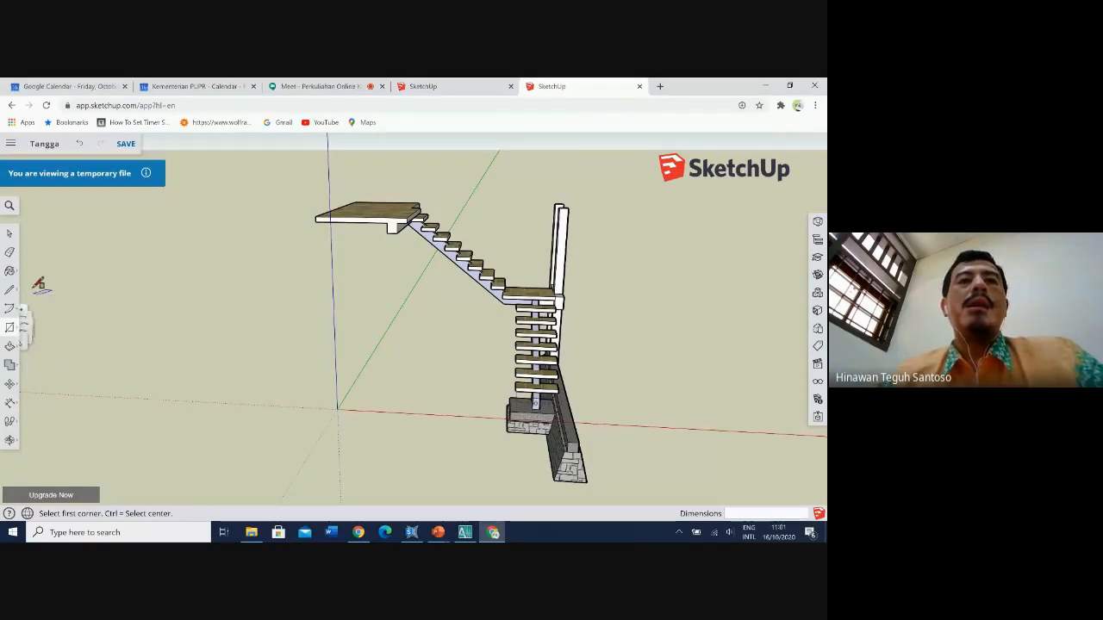
pyautogui.click(339, 409)
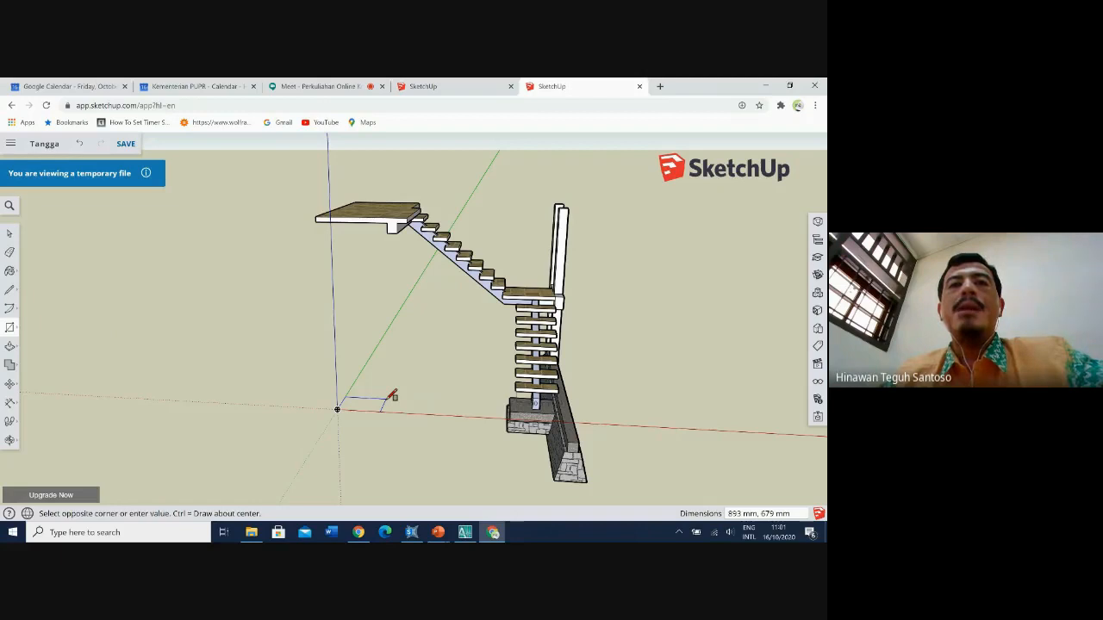
pyautogui.click(390, 398)
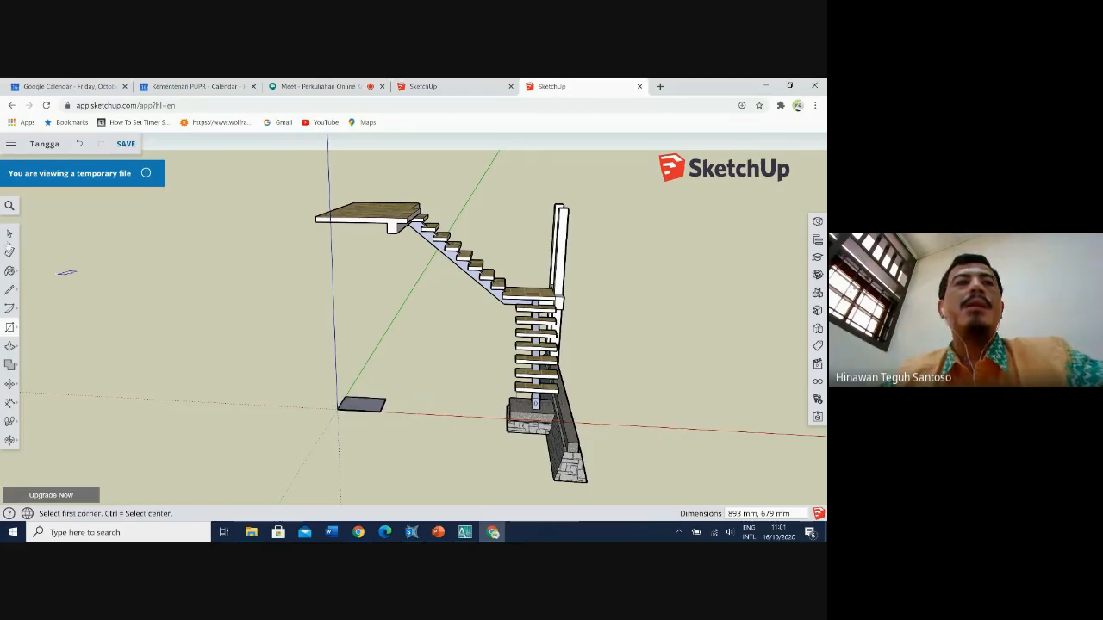
# Push/Pull the ground rectangle up 4000 mm to form a column.
pyautogui.click(9, 234)
pyautogui.moveTo(422, 421); pyautogui.dragTo(313, 425, button='middle')
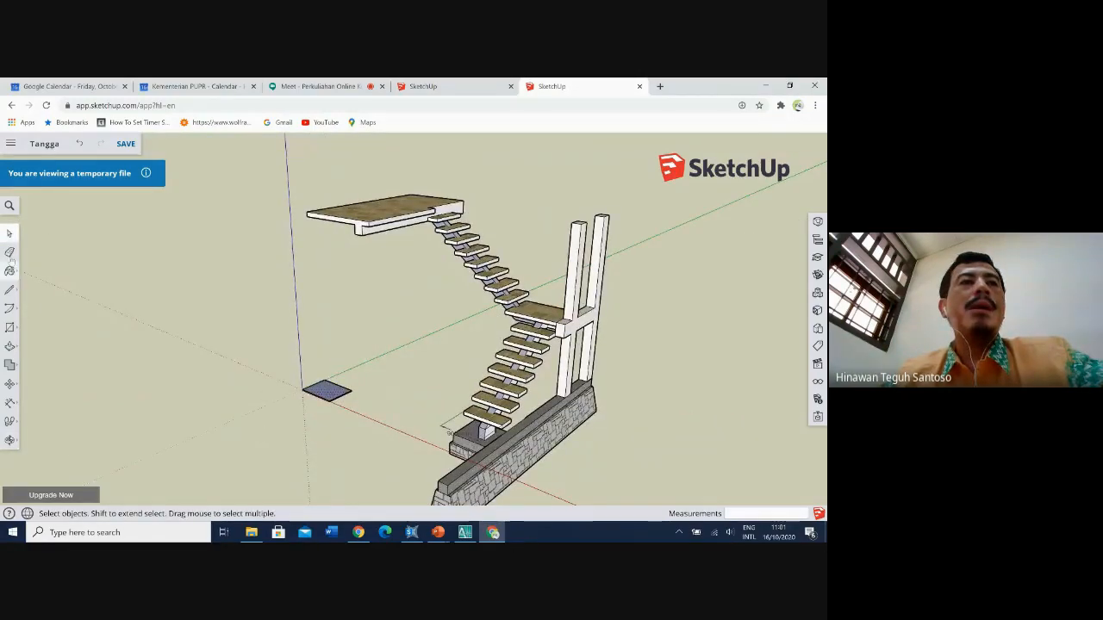
pyautogui.click(14, 347)
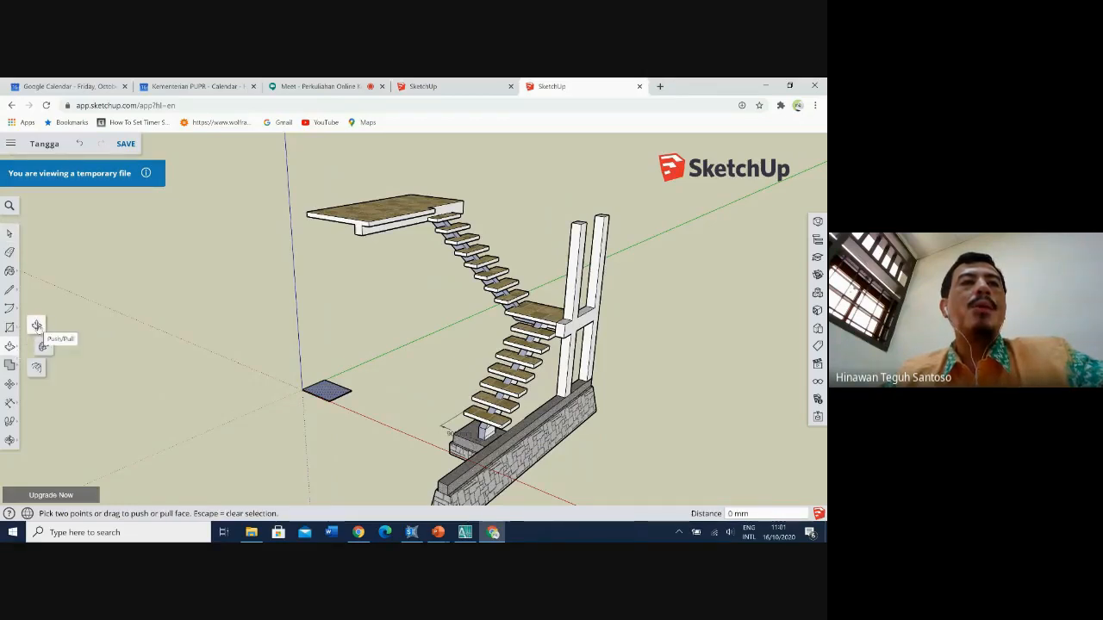
pyautogui.click(36, 325)
pyautogui.click(324, 392)
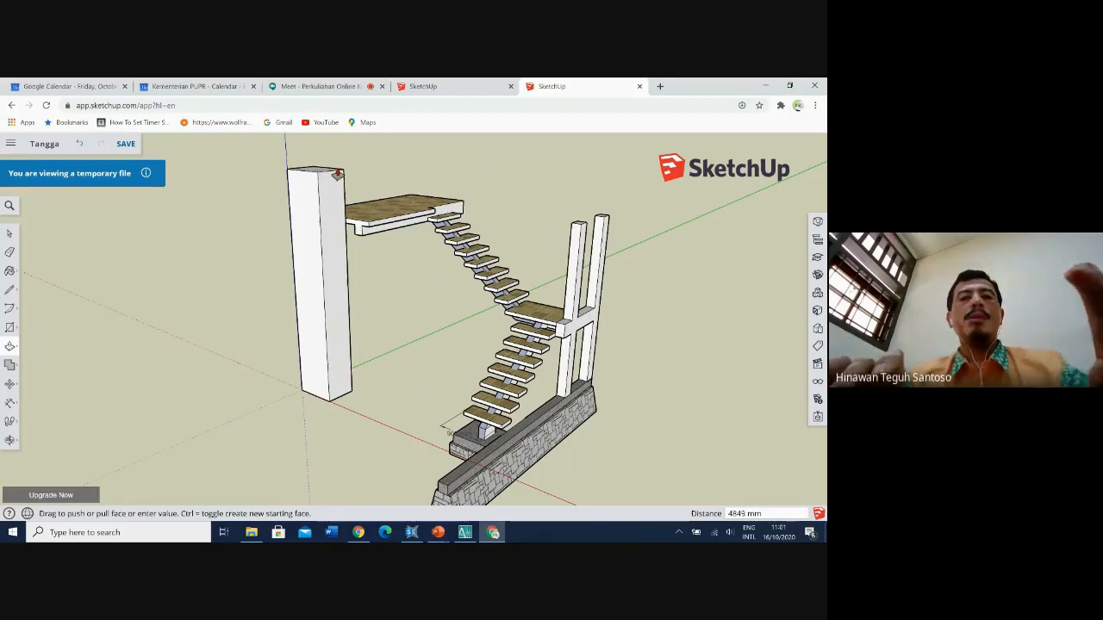
pyautogui.write('400')
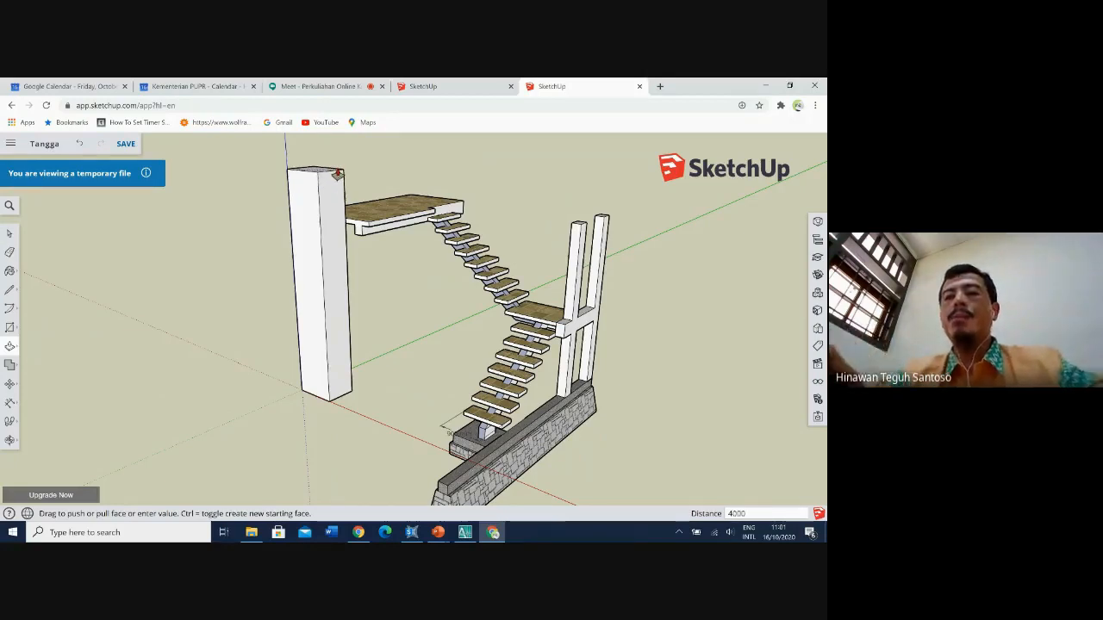
pyautogui.write('0')
pyautogui.press('Return')
# Draw a 600 mm high rectangular outline with lines on the column's front face, starting from the top edge's midpoint.
pyautogui.moveTo(421, 316); pyautogui.dragTo(448, 364, button='middle')
pyautogui.moveTo(300, 249); pyautogui.dragTo(392, 274, button='middle')
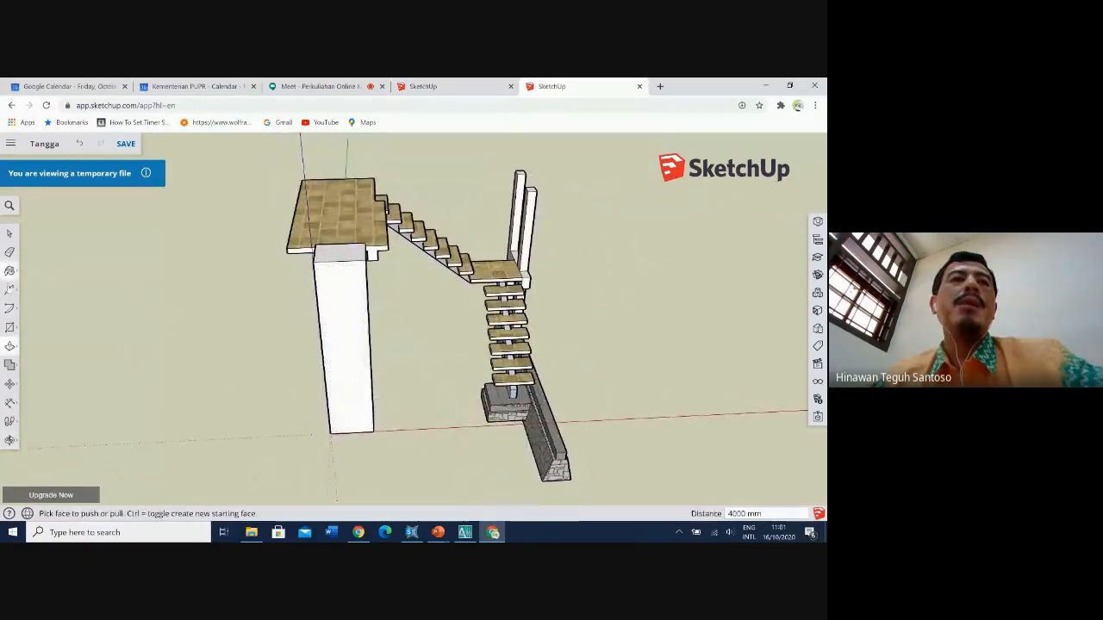
pyautogui.click(10, 289)
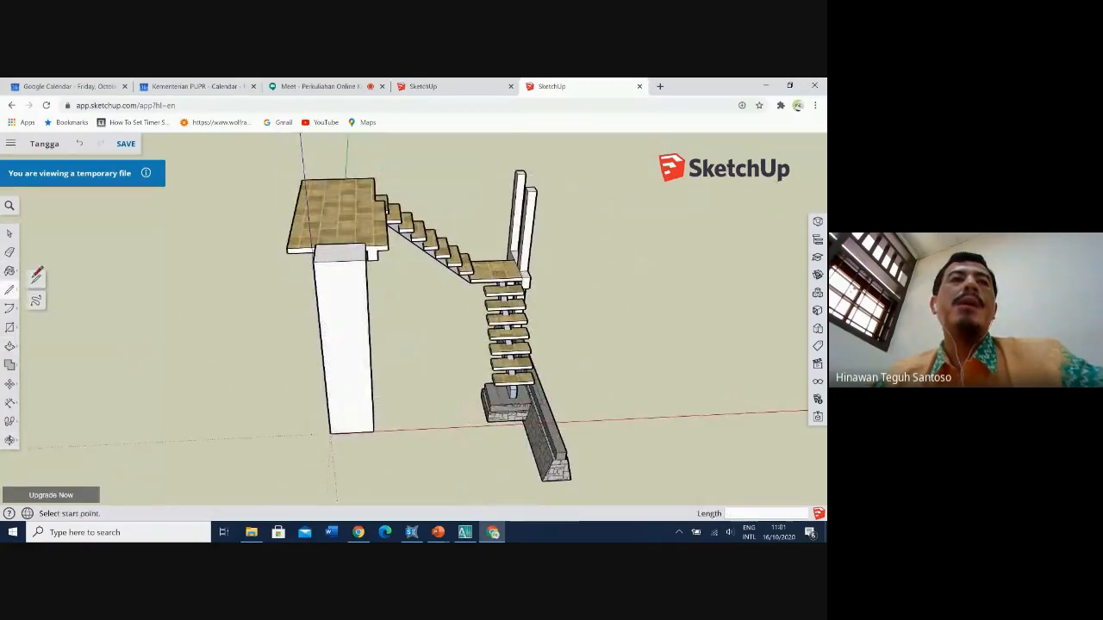
pyautogui.click(339, 260)
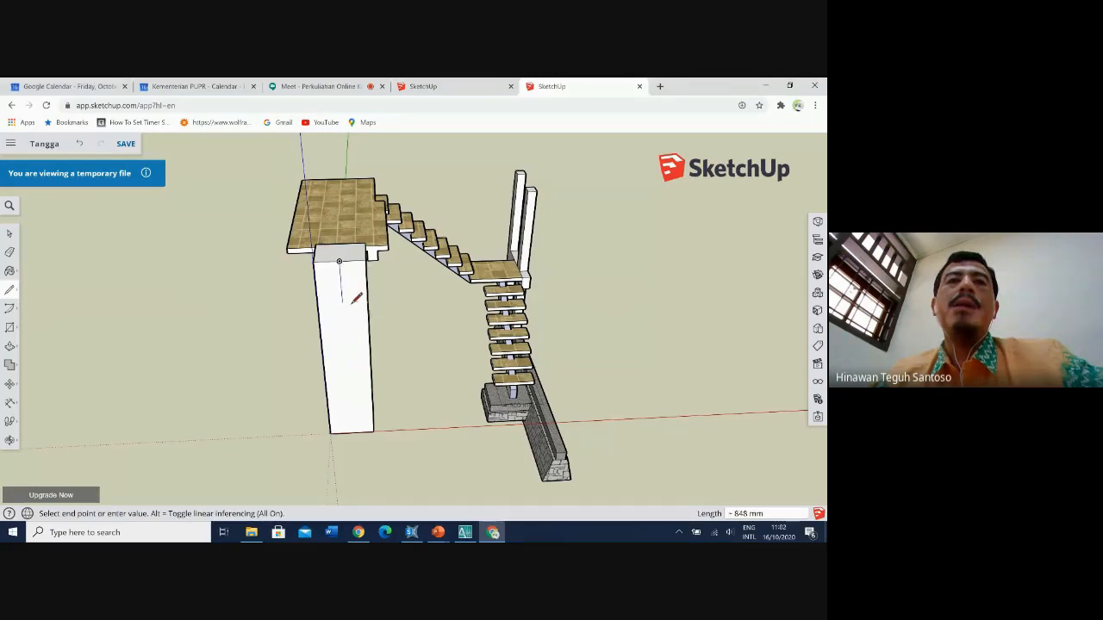
pyautogui.moveTo(355, 300); pyautogui.dragTo(389, 268, button='middle')
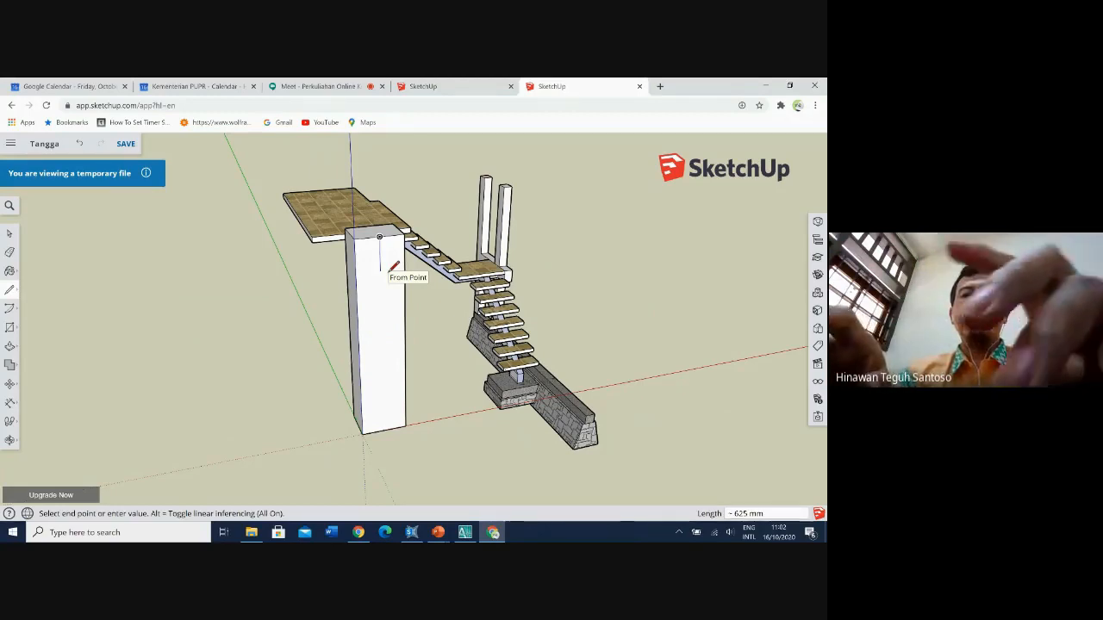
pyautogui.write('600')
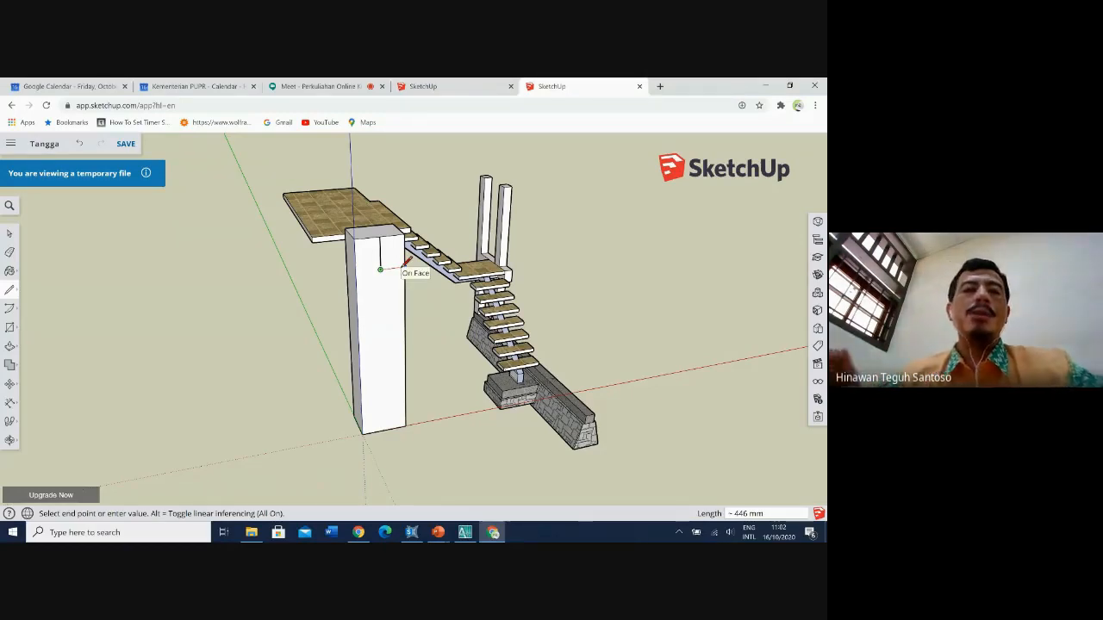
pyautogui.write('30')
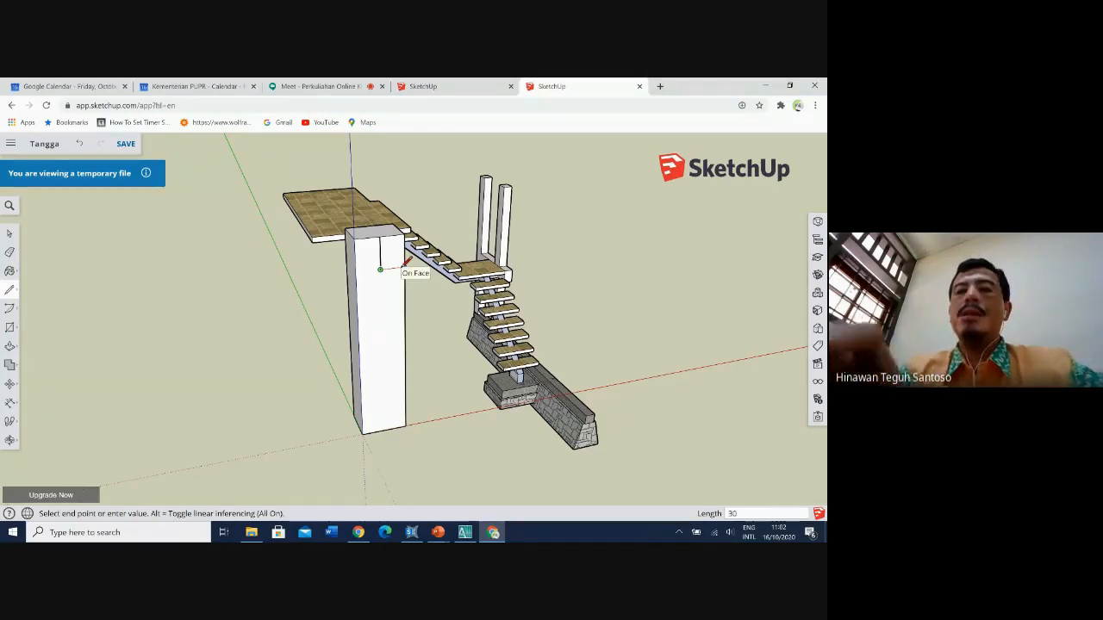
pyautogui.press('Return')
pyautogui.click(395, 267)
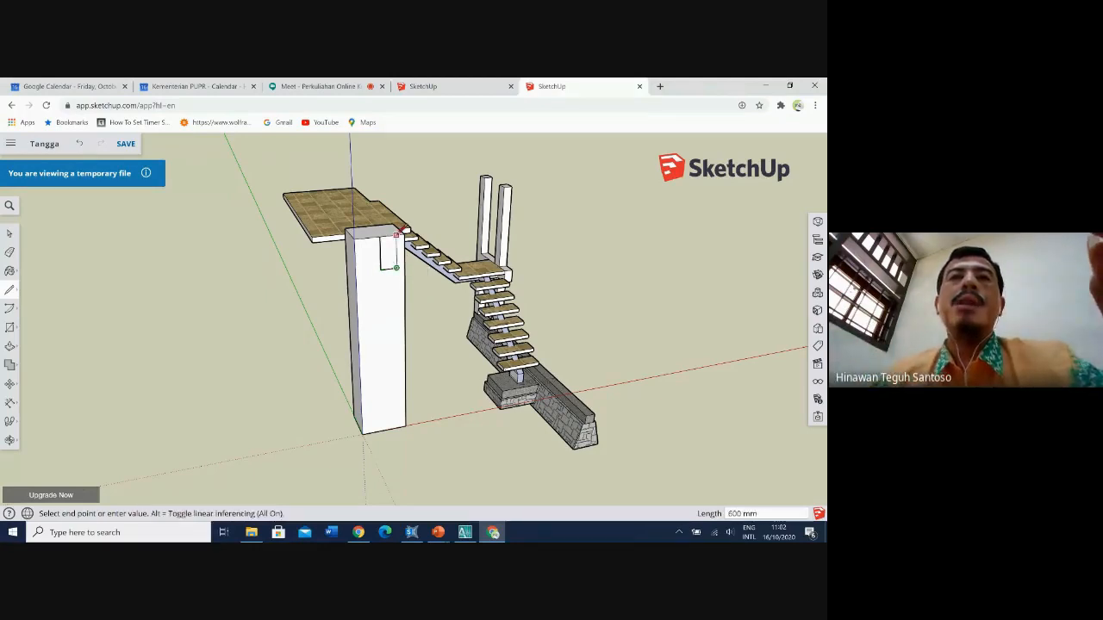
pyautogui.click(395, 233)
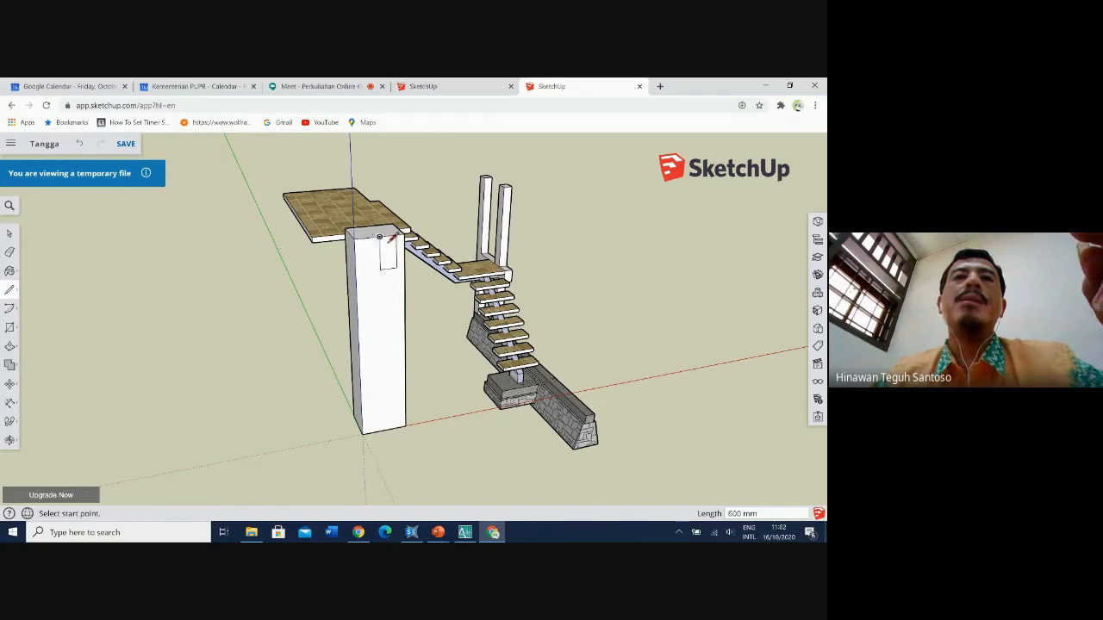
# Push/Pull the outlined face outward about 5047 mm to form a horizontal beam at the column's top.
pyautogui.click(10, 232)
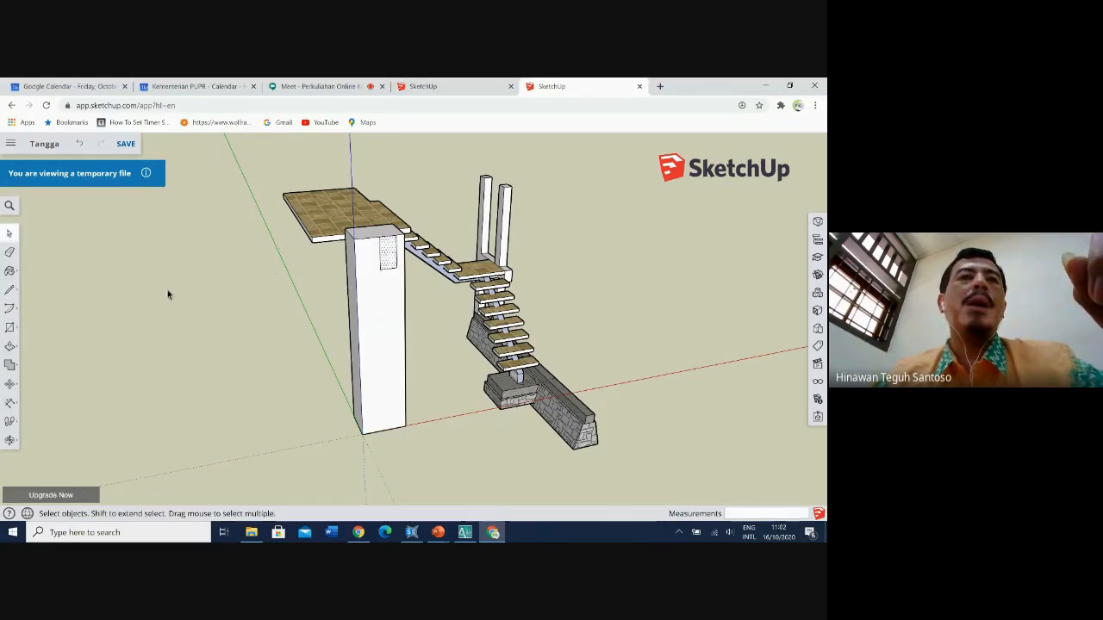
pyautogui.click(9, 346)
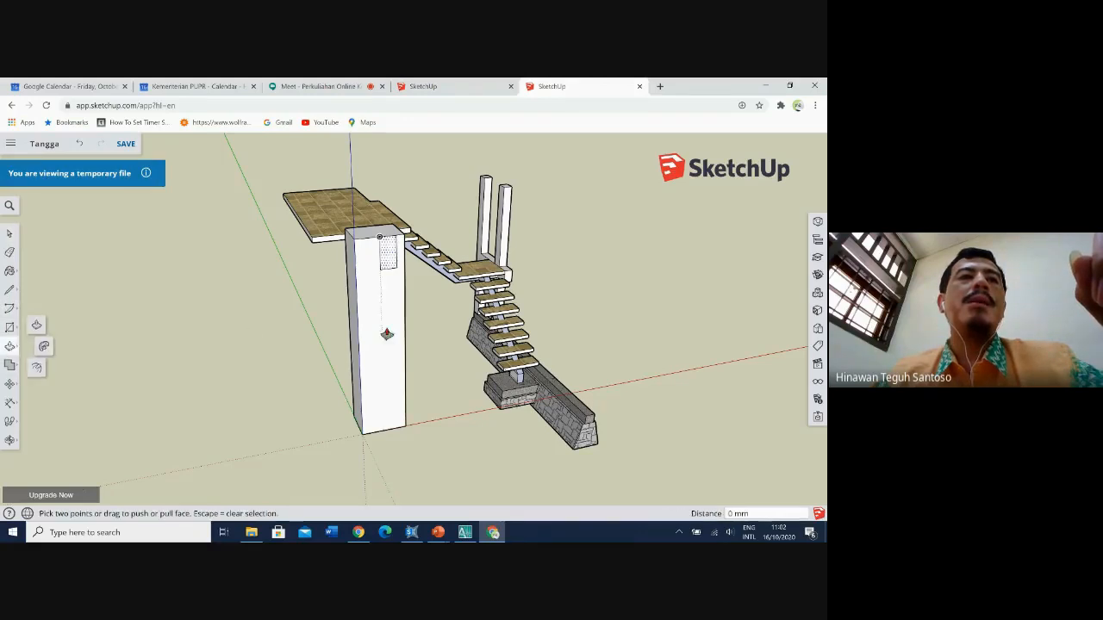
pyautogui.moveTo(389, 254); pyautogui.dragTo(548, 446)
pyautogui.moveTo(548, 446); pyautogui.dragTo(178, 337, button='middle')
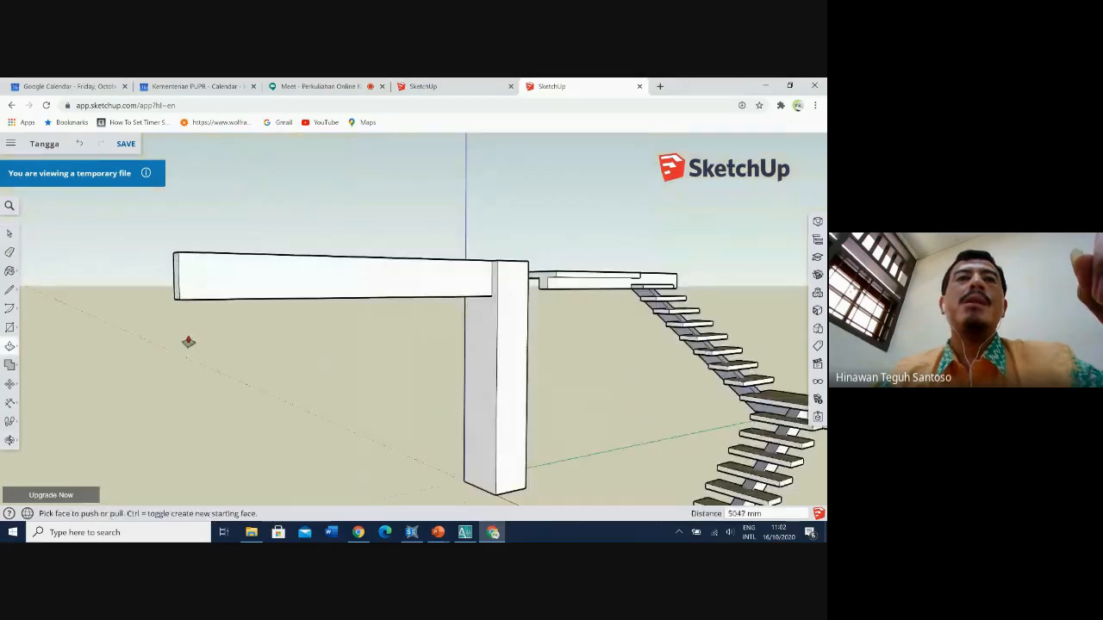
# Push/Pull the beam's long side face by 300 mm.
pyautogui.moveTo(238, 397); pyautogui.dragTo(255, 243, button='middle')
pyautogui.click(274, 249)
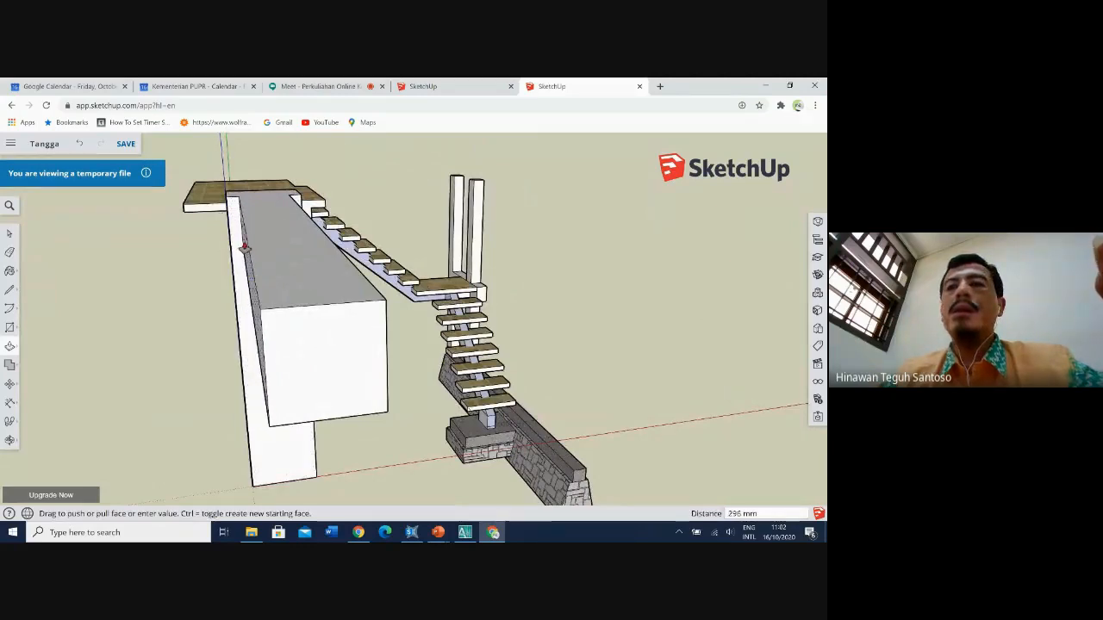
pyautogui.write('300')
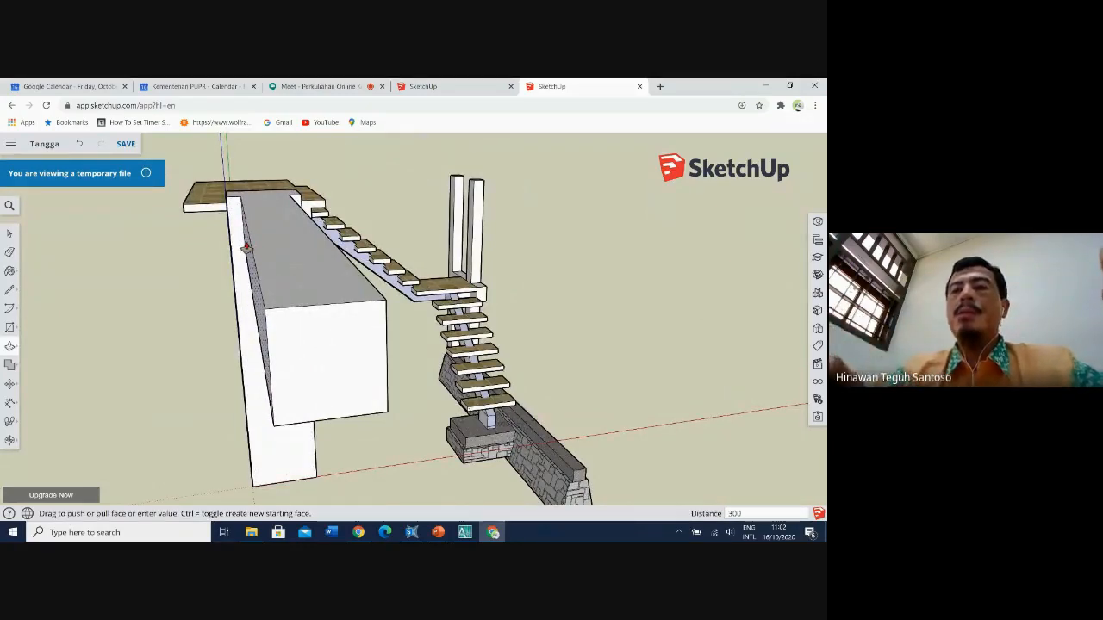
pyautogui.press('Return')
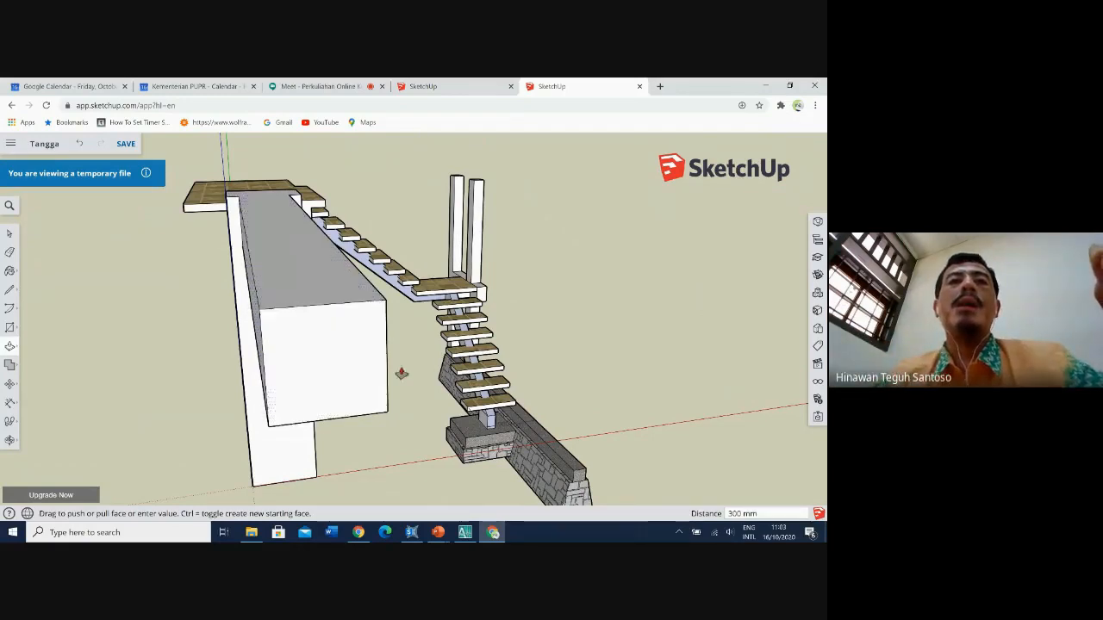
# Push/Pull the beam's end face outward 6000 mm to lengthen the beam.
pyautogui.moveTo(411, 370); pyautogui.dragTo(344, 325, button='middle')
pyautogui.click(304, 235)
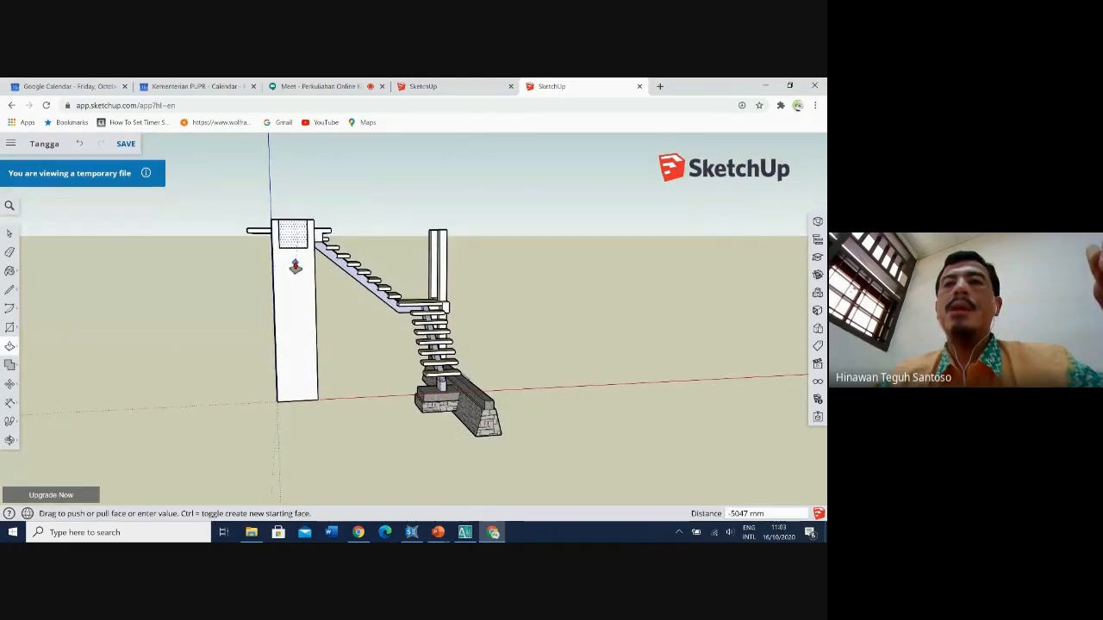
pyautogui.moveTo(339, 243); pyautogui.dragTo(158, 284, button='middle')
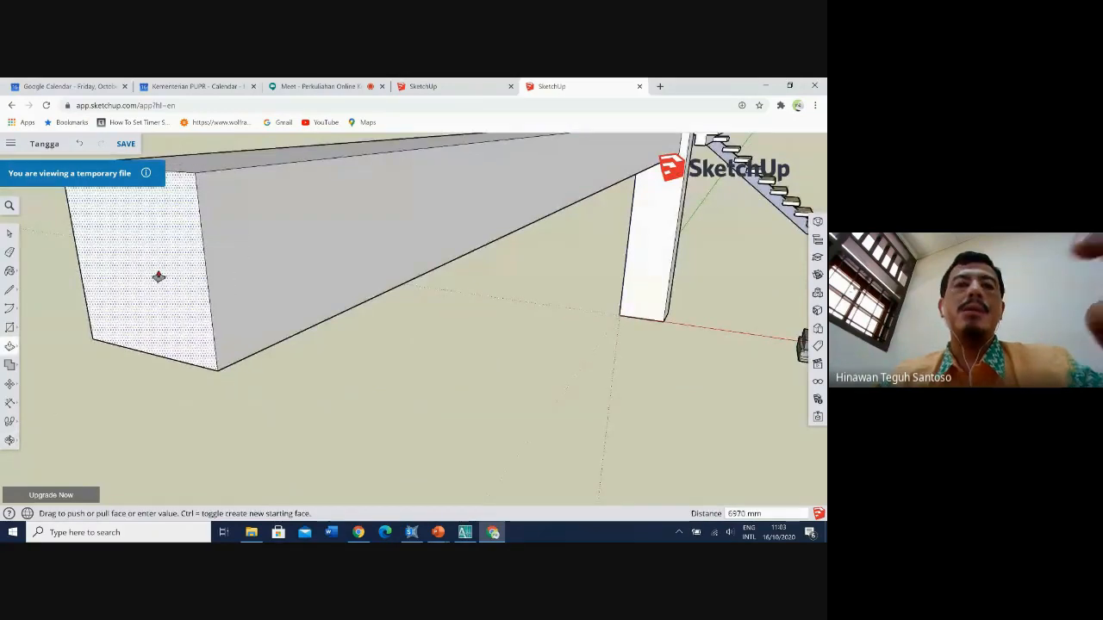
pyautogui.write('6000')
pyautogui.press('Return')
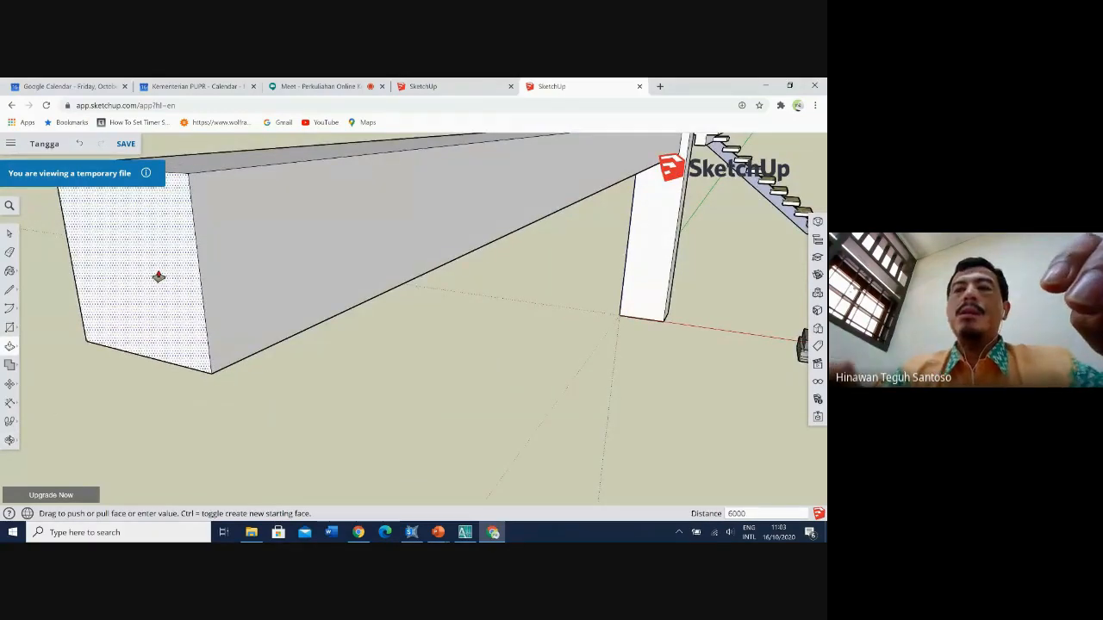
pyautogui.moveTo(159, 277); pyautogui.dragTo(350, 355, button='middle')
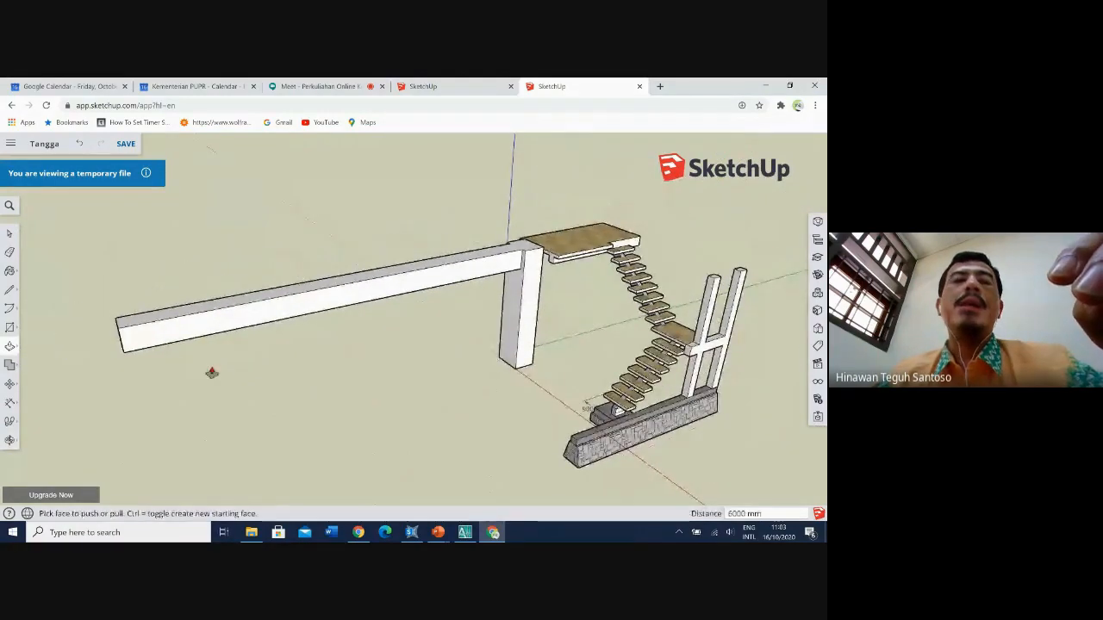
pyautogui.press('space')
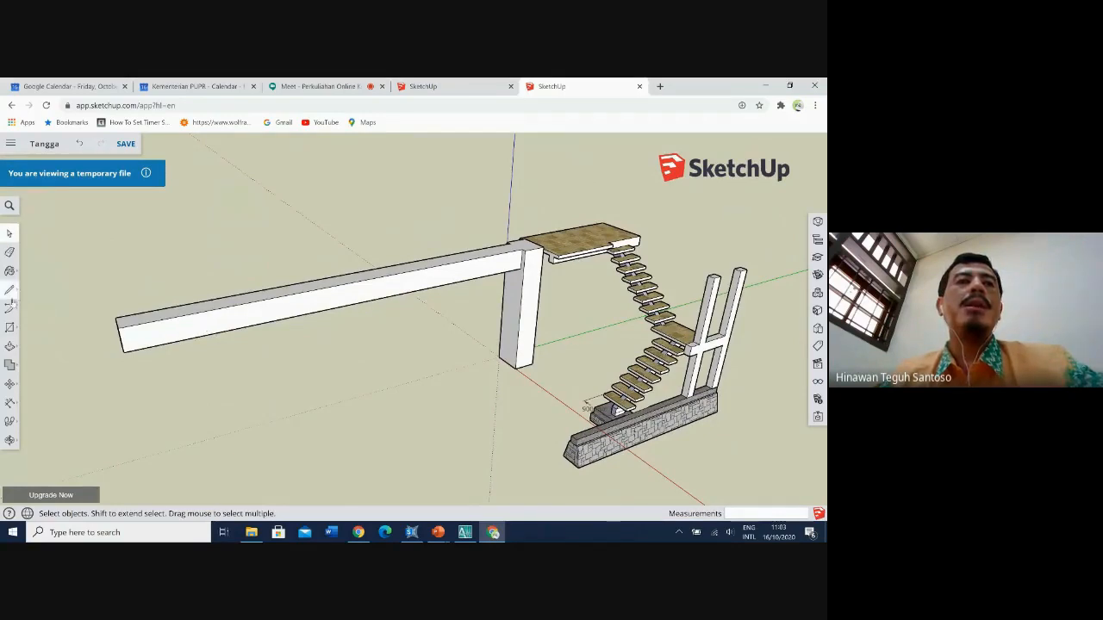
# Paint the beam's and column's faces with the Concrete_Aggregate_Smoke material, including the beam's end face.
pyautogui.click(10, 270)
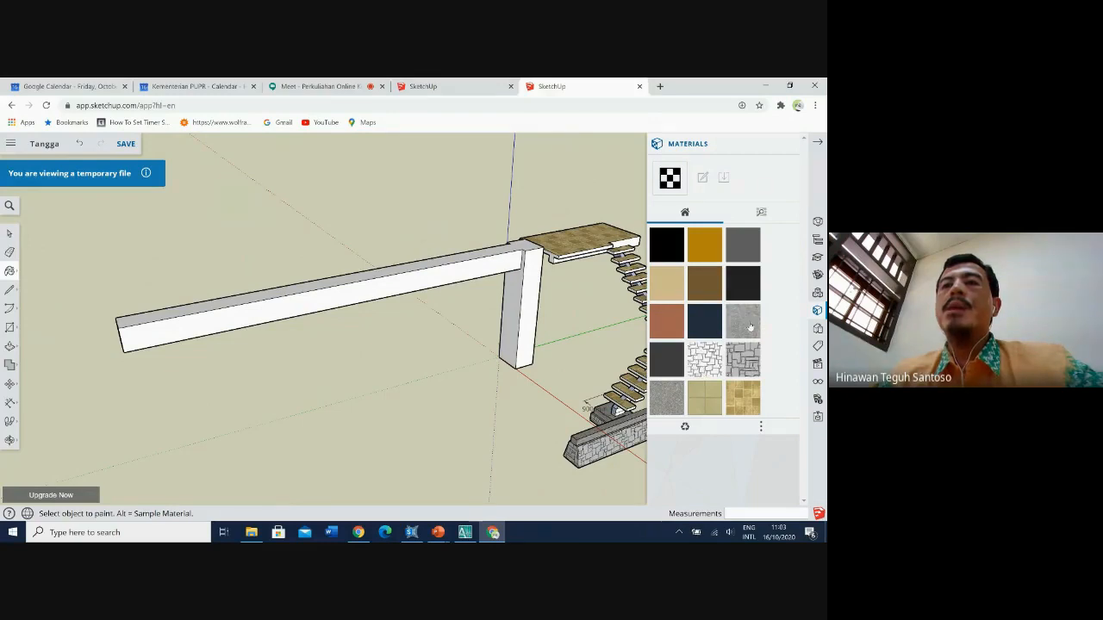
pyautogui.click(667, 398)
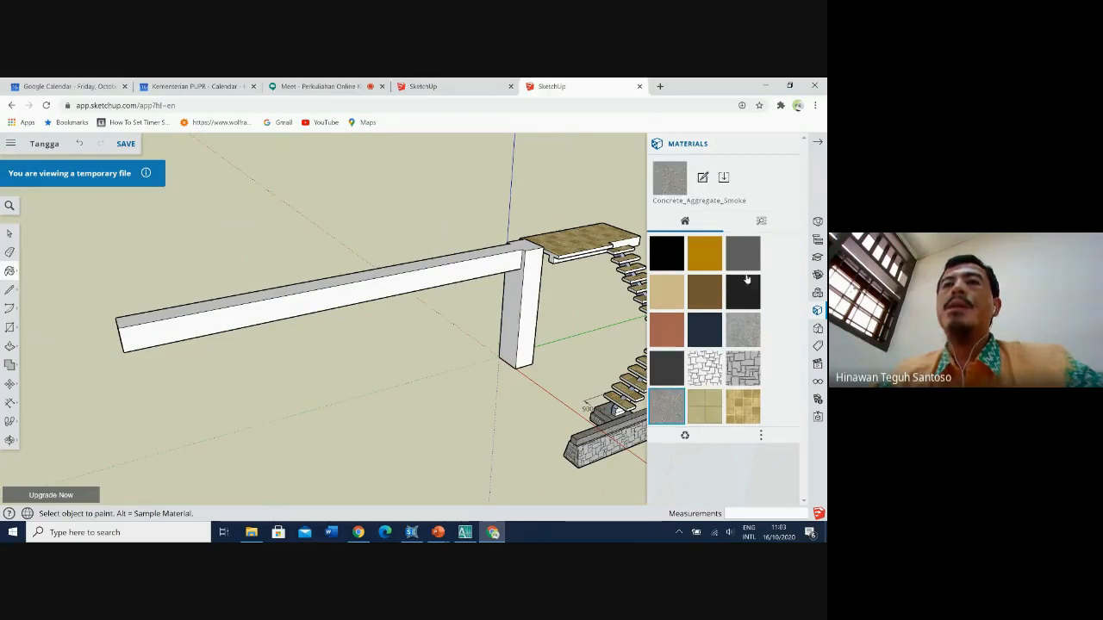
pyautogui.click(471, 265)
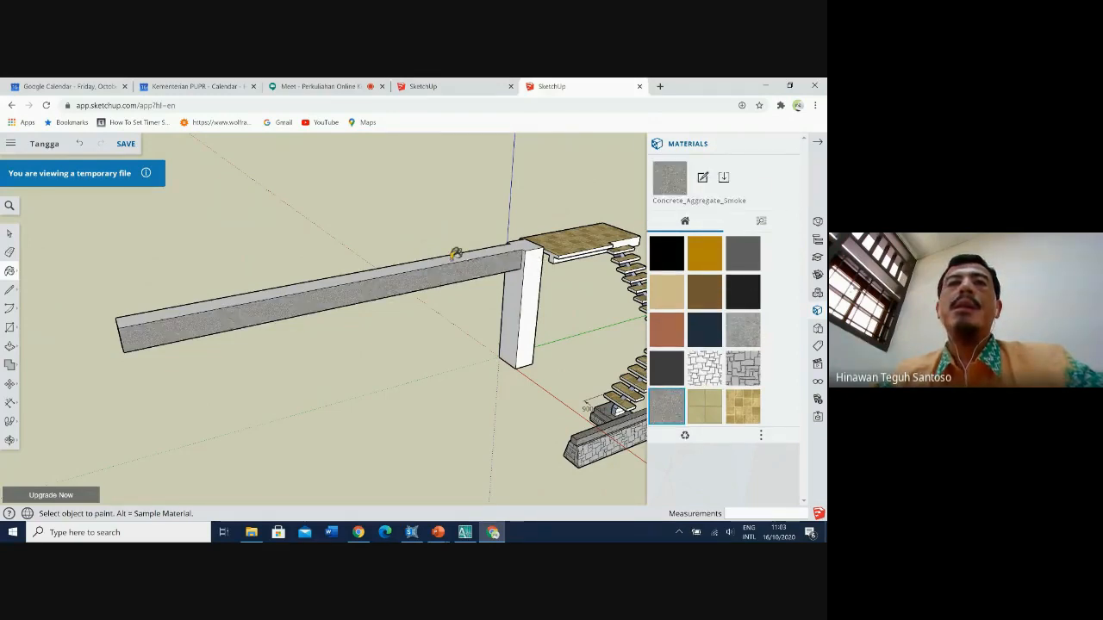
pyautogui.click(454, 253)
pyautogui.click(532, 273)
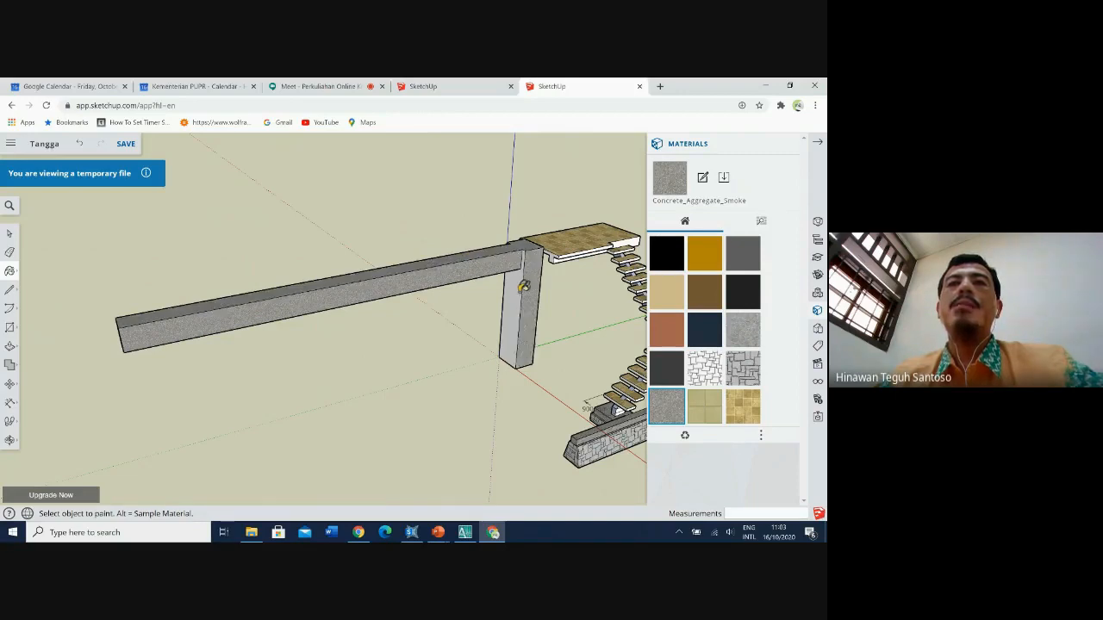
pyautogui.click(515, 287)
pyautogui.moveTo(199, 327); pyautogui.dragTo(541, 360, button='middle')
pyautogui.click(532, 354)
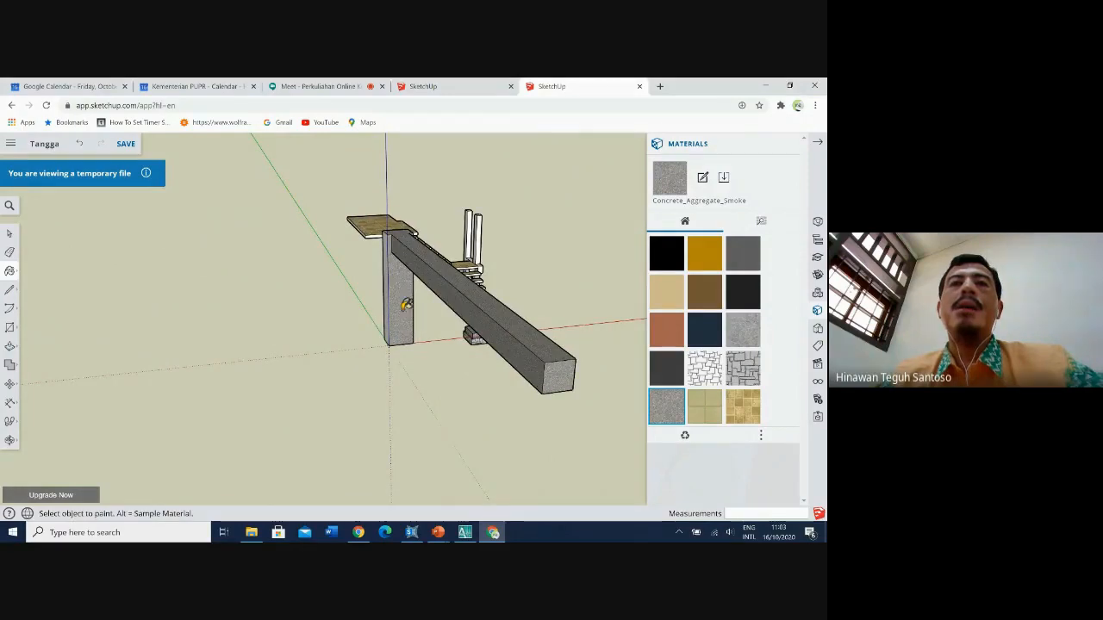
# Paint the column and beam faces with the Tile_Ceramic_Natural material.
pyautogui.moveTo(382, 281); pyautogui.dragTo(516, 284, button='middle')
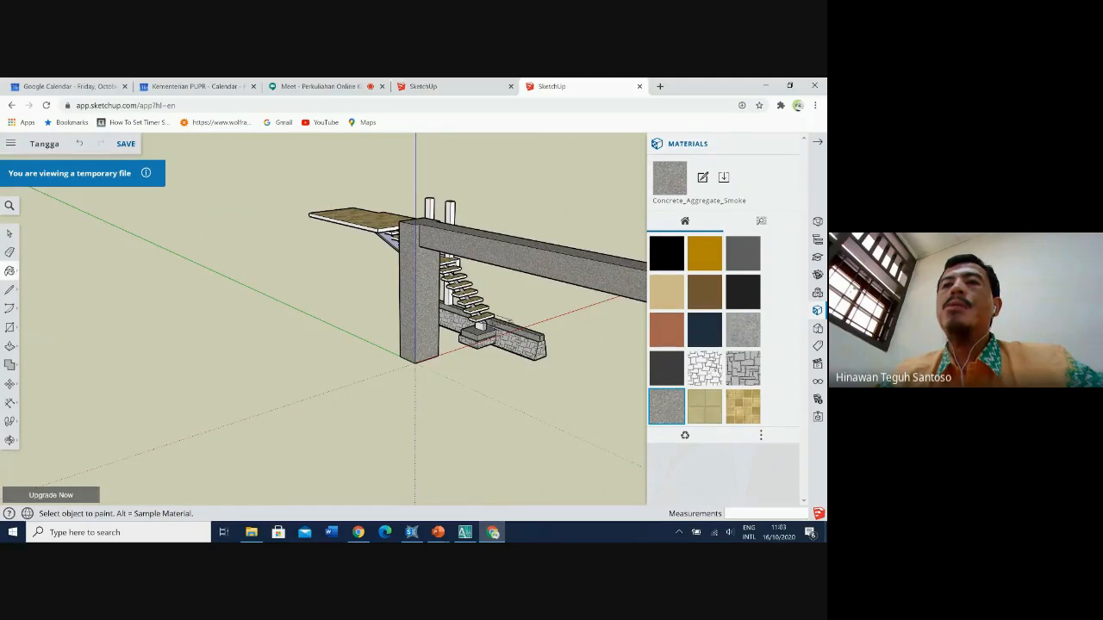
pyautogui.click(711, 405)
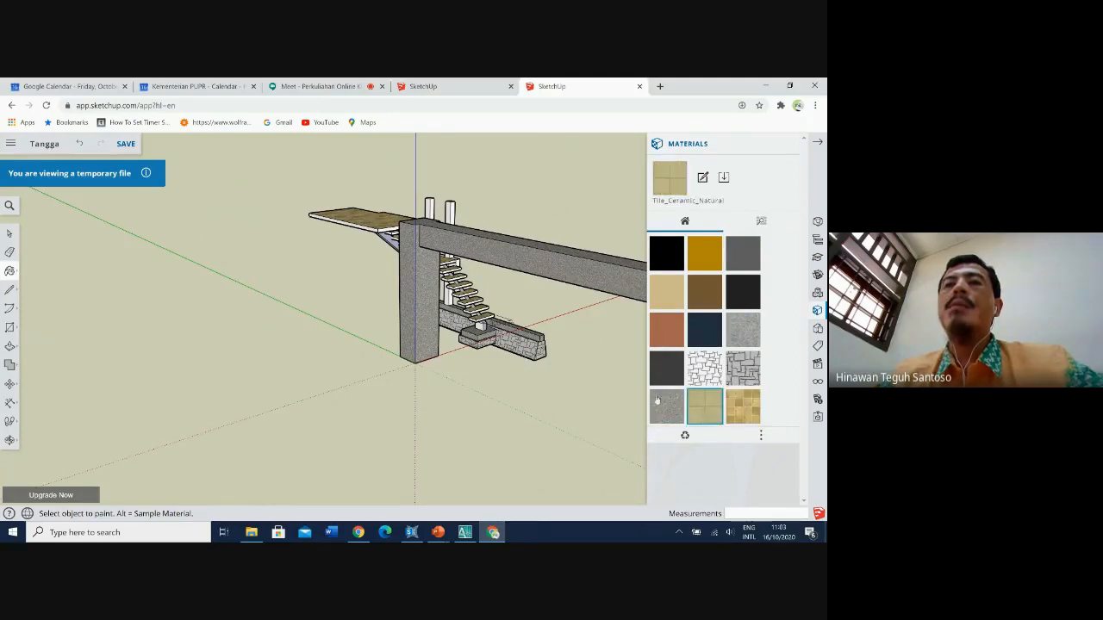
pyautogui.click(410, 270)
pyautogui.click(428, 274)
pyautogui.moveTo(486, 275)
pyautogui.mouseDown(button='middle')
pyautogui.moveTo(461, 295)
pyautogui.moveTo(290, 301)
pyautogui.moveTo(266, 285)
pyautogui.moveTo(290, 270)
pyautogui.mouseUp(button='middle')
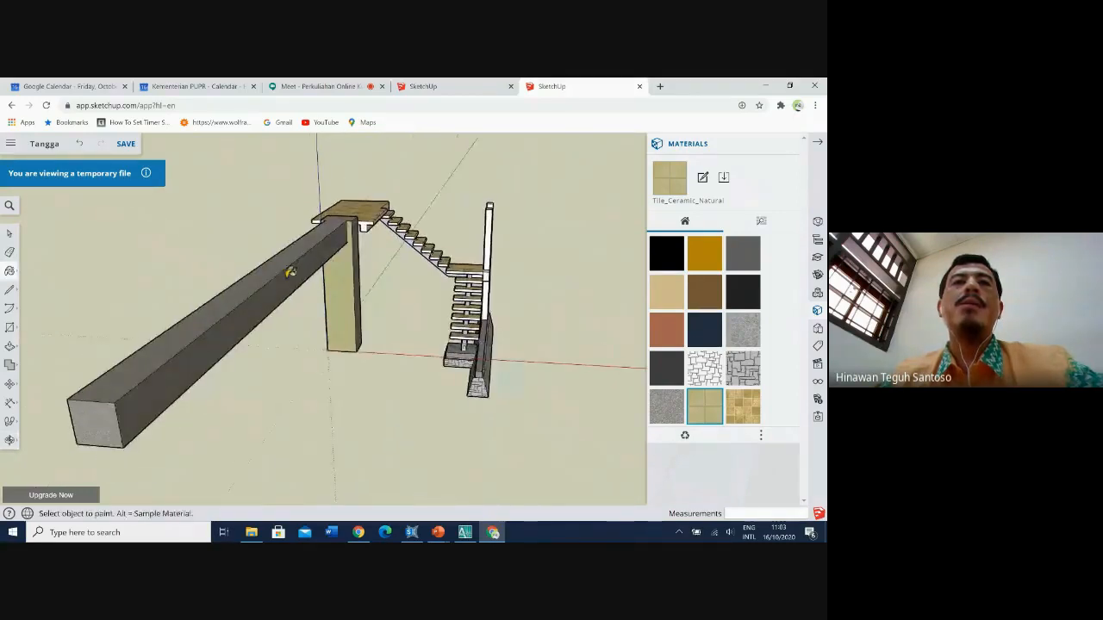
pyautogui.click(260, 310)
pyautogui.moveTo(266, 316)
pyautogui.mouseDown(button='middle')
pyautogui.moveTo(480, 253)
pyautogui.moveTo(473, 194)
pyautogui.moveTo(514, 252)
pyautogui.moveTo(314, 194)
pyautogui.mouseUp(button='middle')
pyautogui.moveTo(388, 190)
pyautogui.mouseDown(button='middle')
pyautogui.moveTo(387, 278)
pyautogui.moveTo(176, 304)
pyautogui.mouseUp(button='middle')
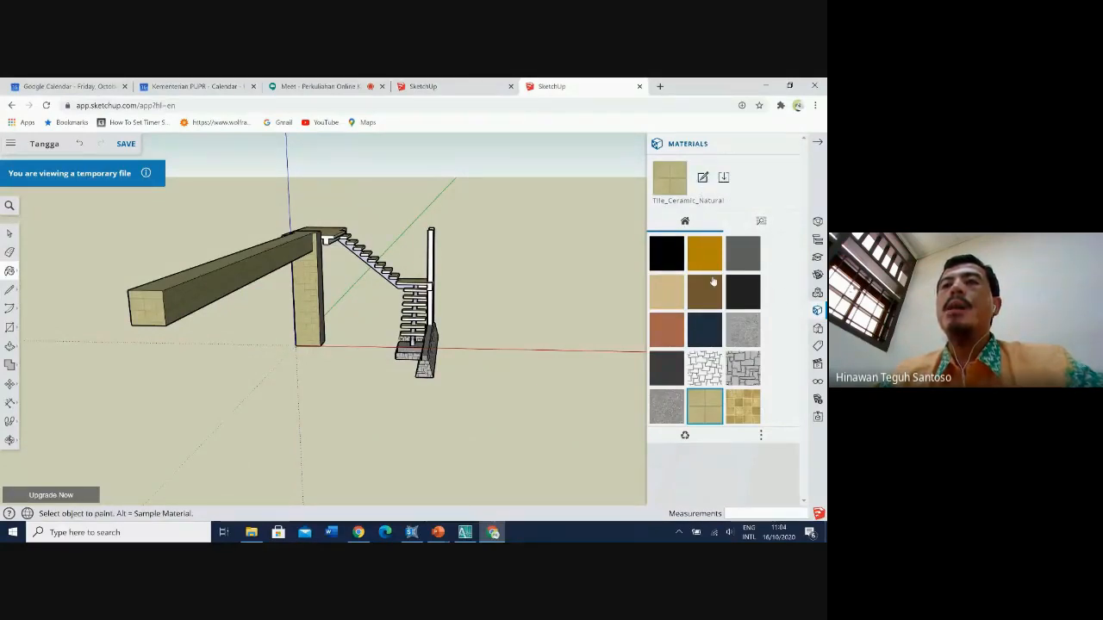
# Repaint the beam's sides and end and the column's faces with the Stone_Pavers_Flagstone_Gray material.
pyautogui.click(761, 222)
pyautogui.click(686, 223)
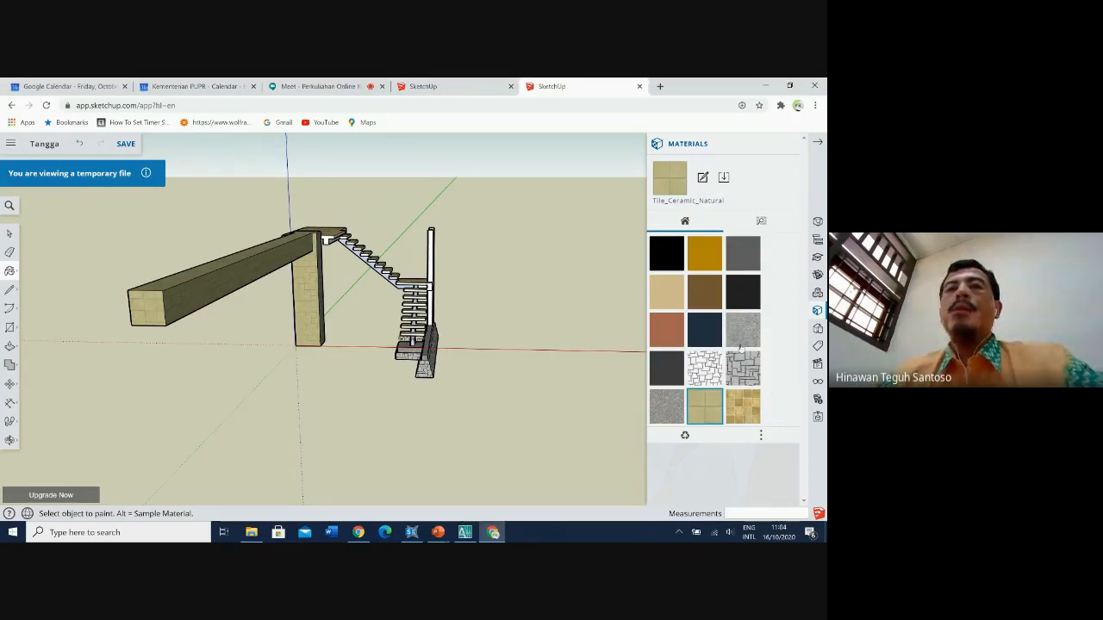
pyautogui.click(742, 327)
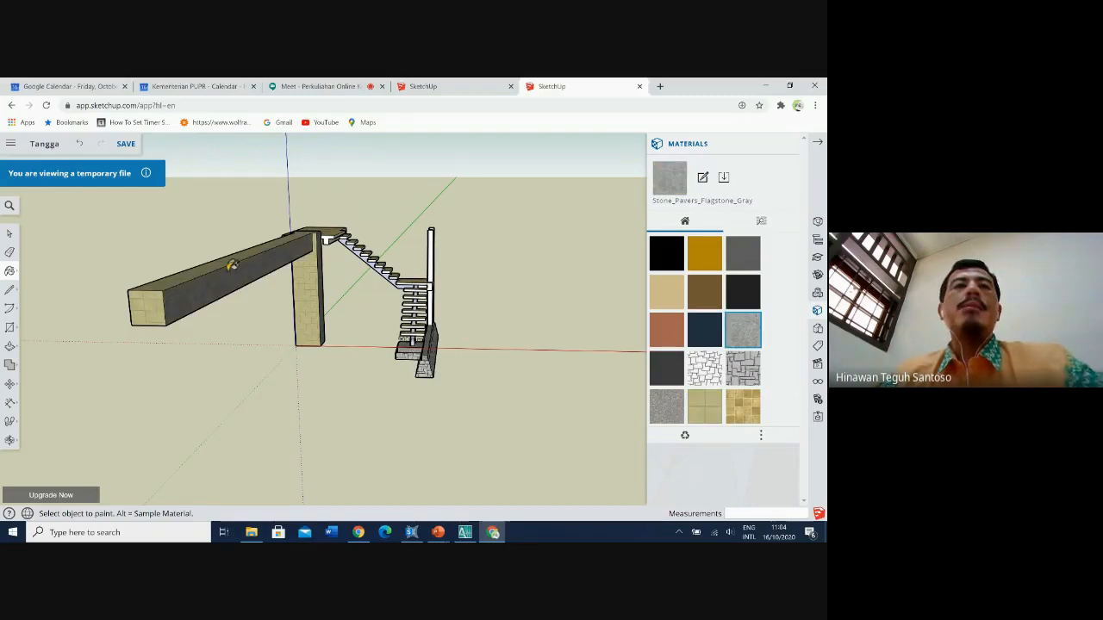
pyautogui.click(155, 300)
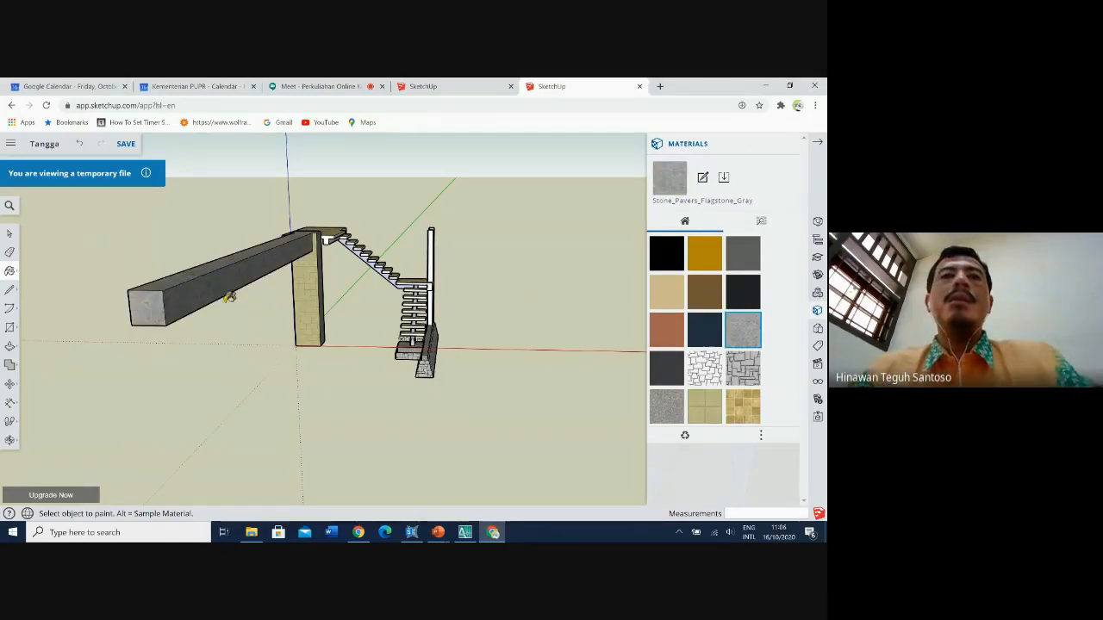
pyautogui.moveTo(285, 311)
pyautogui.mouseDown(button='middle')
pyautogui.moveTo(409, 304)
pyautogui.moveTo(527, 259)
pyautogui.moveTo(562, 268)
pyautogui.mouseUp(button='middle')
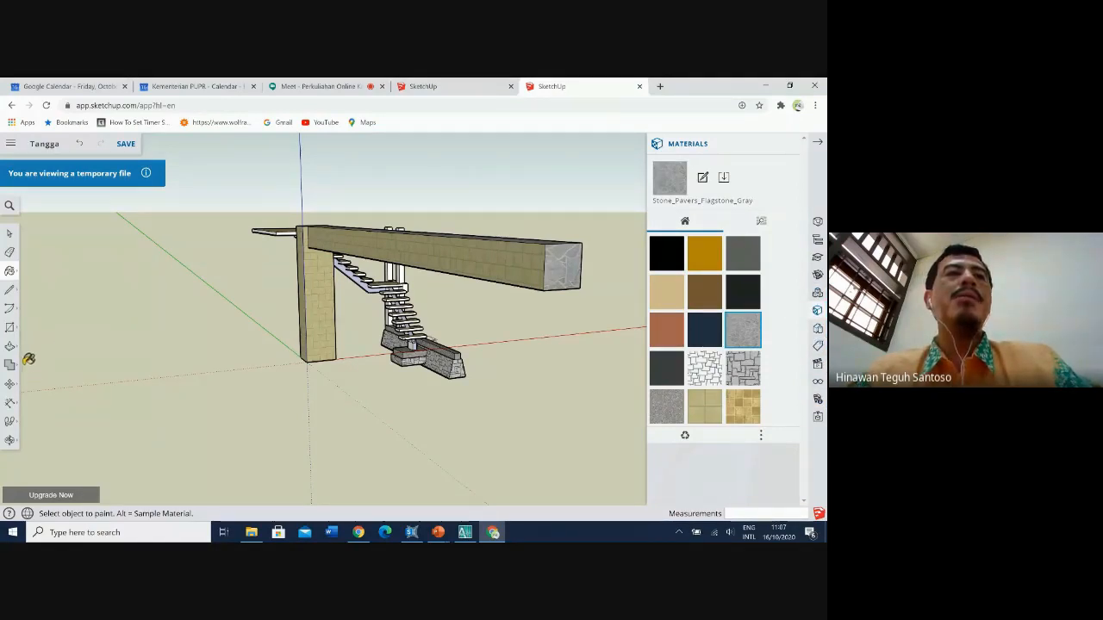
pyautogui.click(514, 259)
pyautogui.click(329, 291)
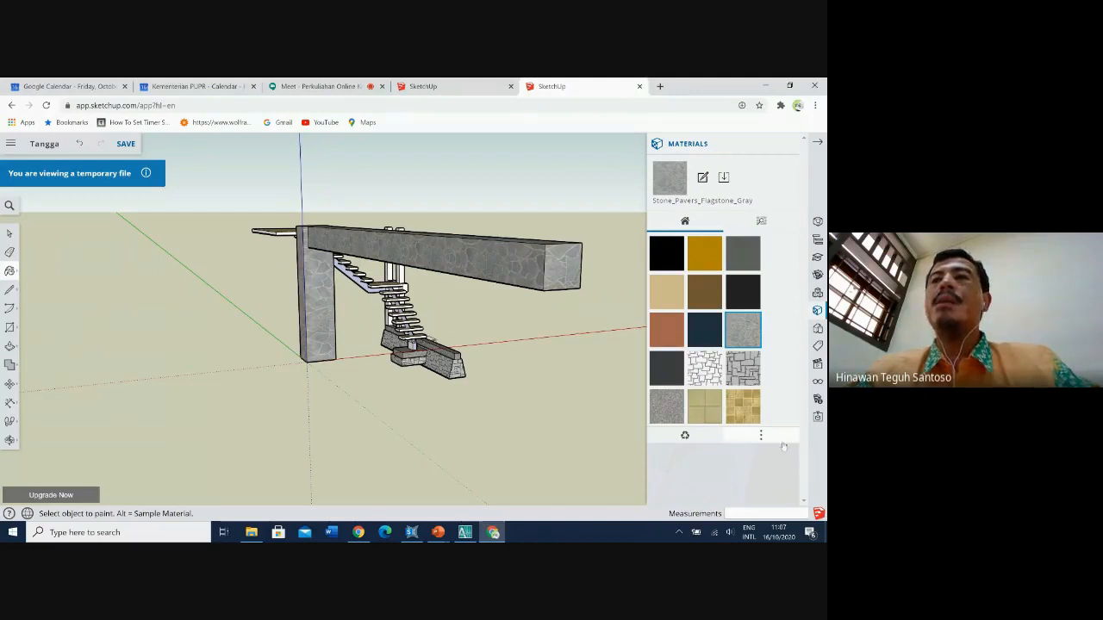
# Open the Styles collections and Model Info to examine the available display styles and model settings.
pyautogui.click(819, 328)
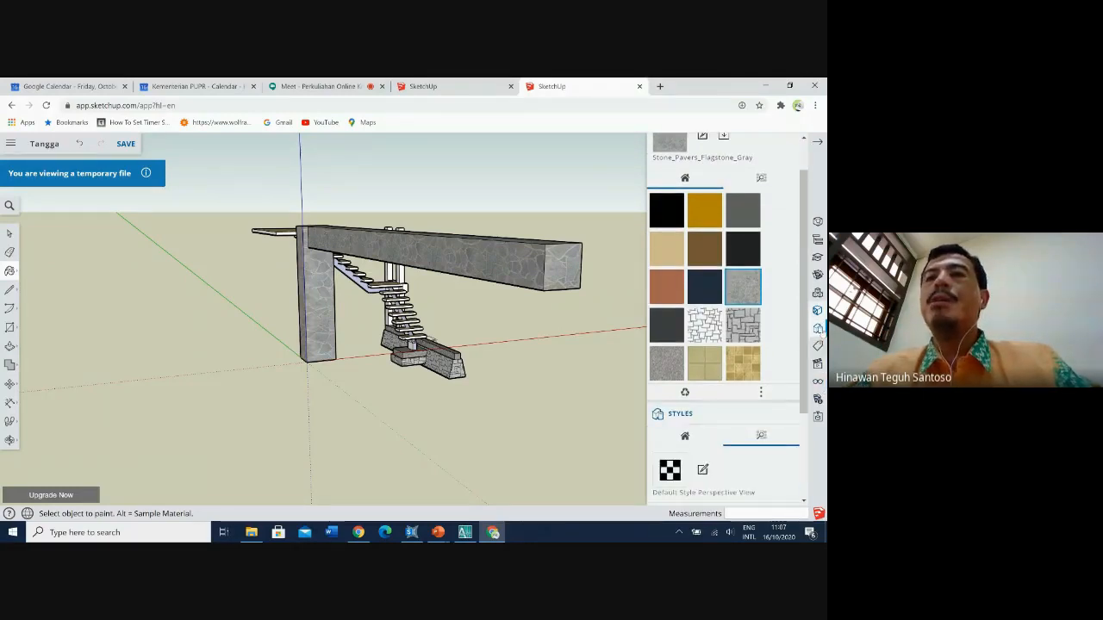
pyautogui.scroll(-3, 797, 424)
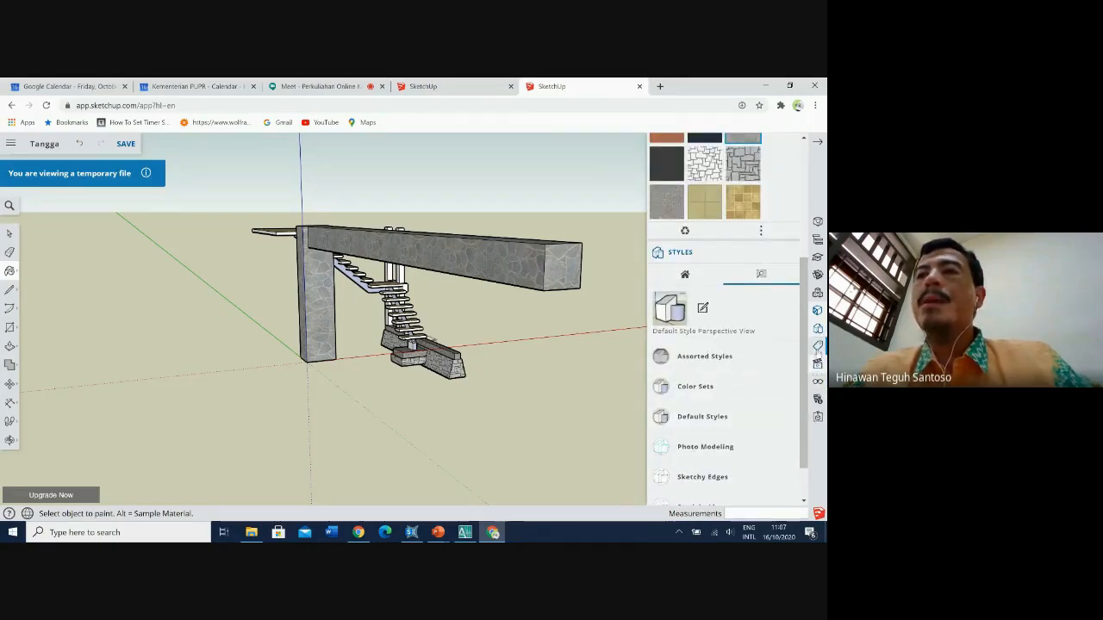
pyautogui.click(819, 399)
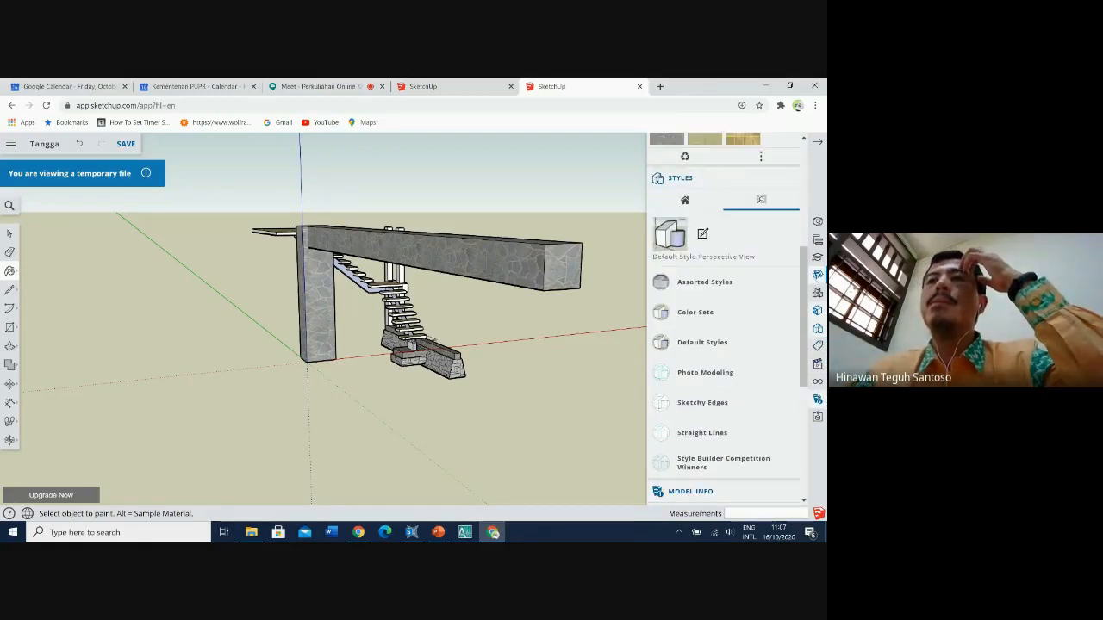
# Open 3D Warehouse, accept its terms of use, and search it for "people".
pyautogui.click(819, 274)
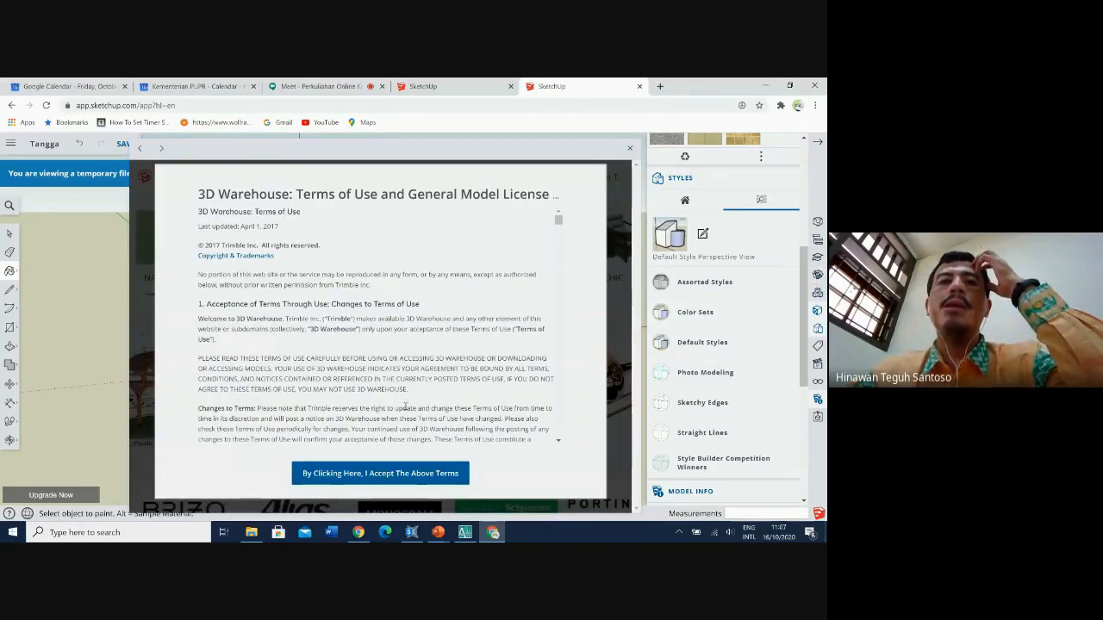
pyautogui.click(370, 473)
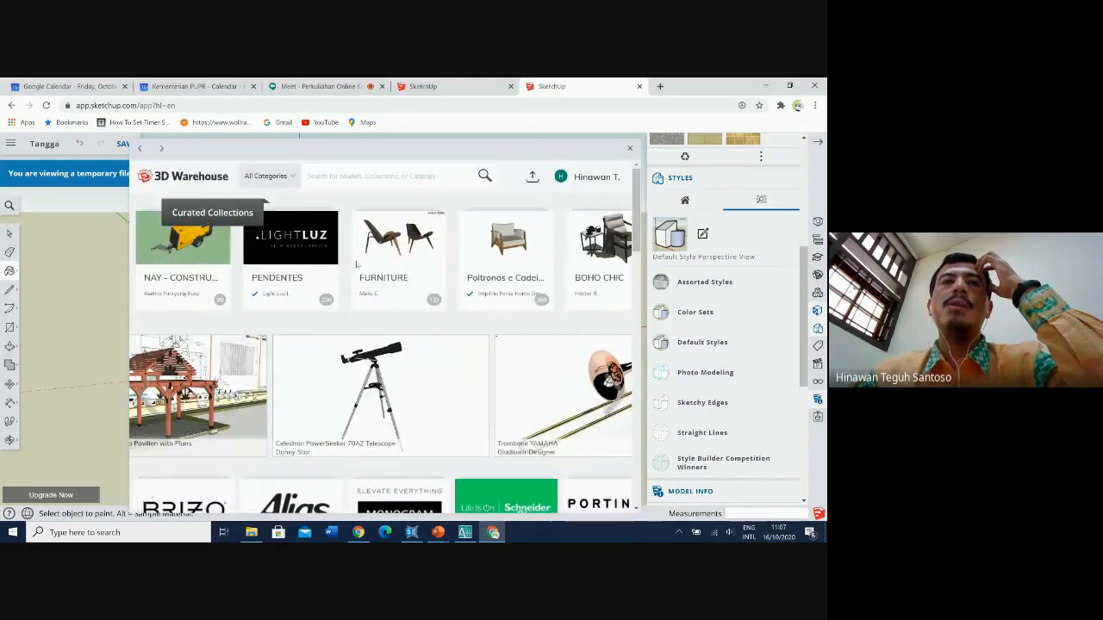
pyautogui.click(338, 176)
pyautogui.write('pe')
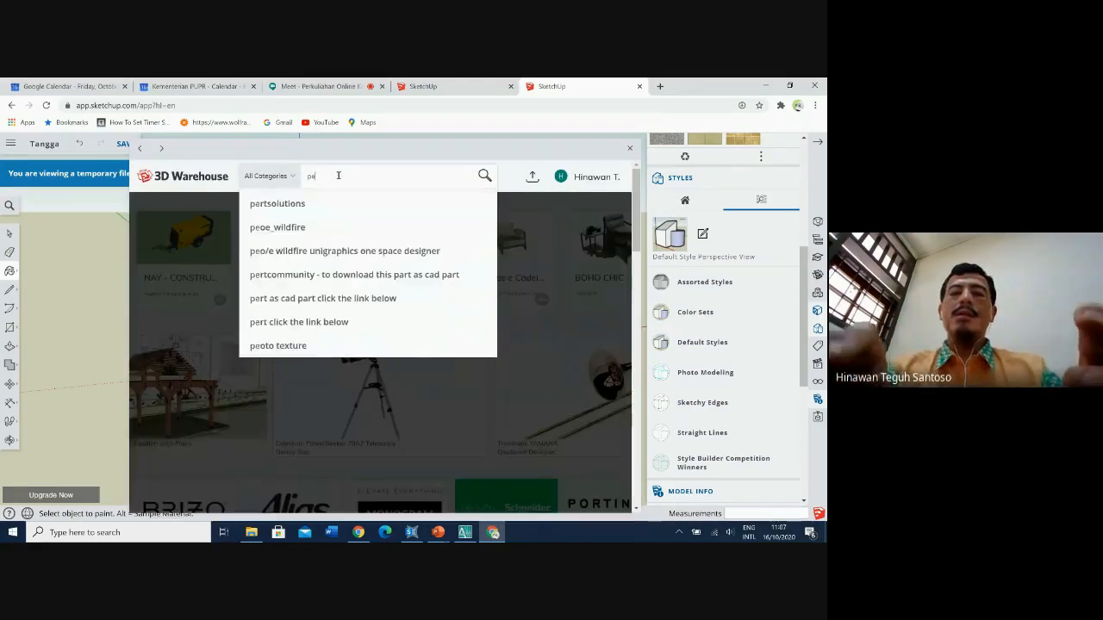
pyautogui.write('ople')
pyautogui.press('Return')
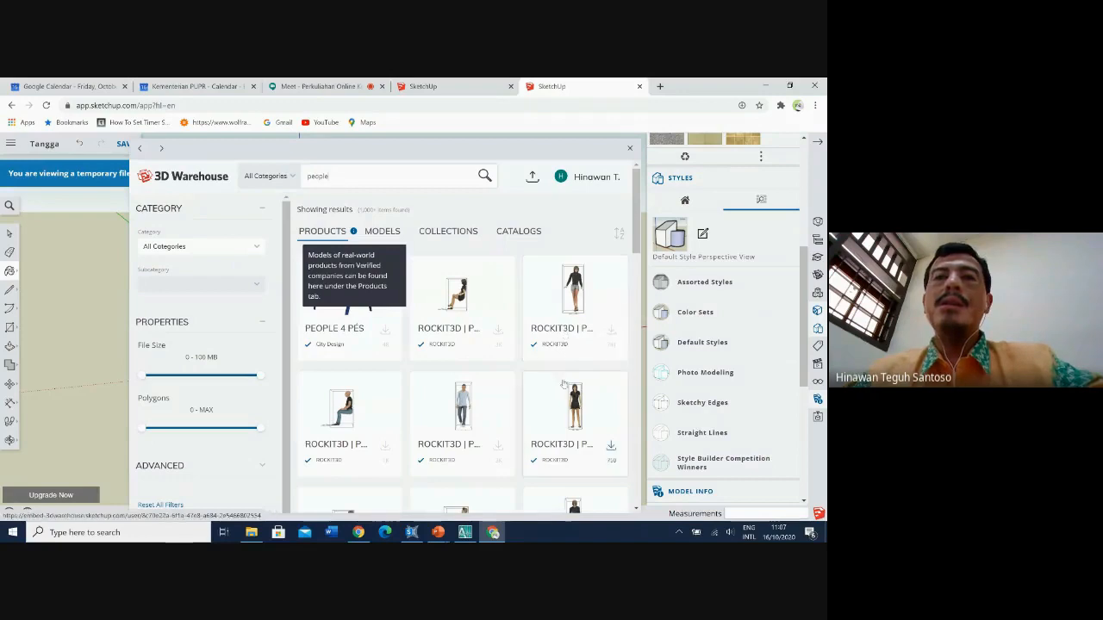
# Download the "ROCKIT3D | People 0002 walk" model and place the figure on the staircase's intermediate landing.
pyautogui.click(456, 412)
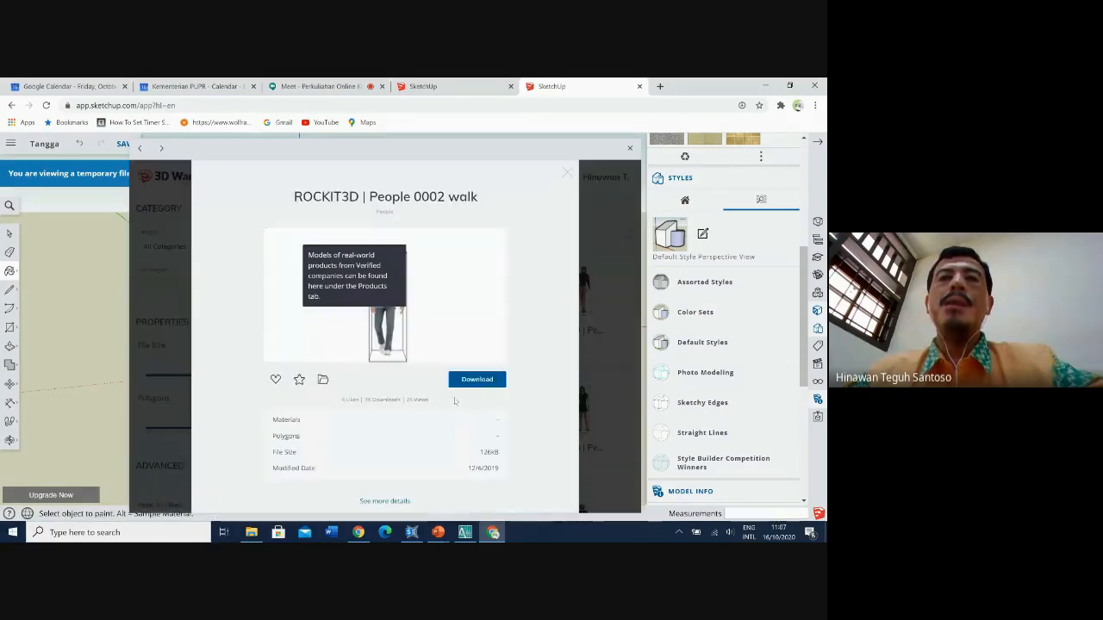
pyautogui.click(465, 387)
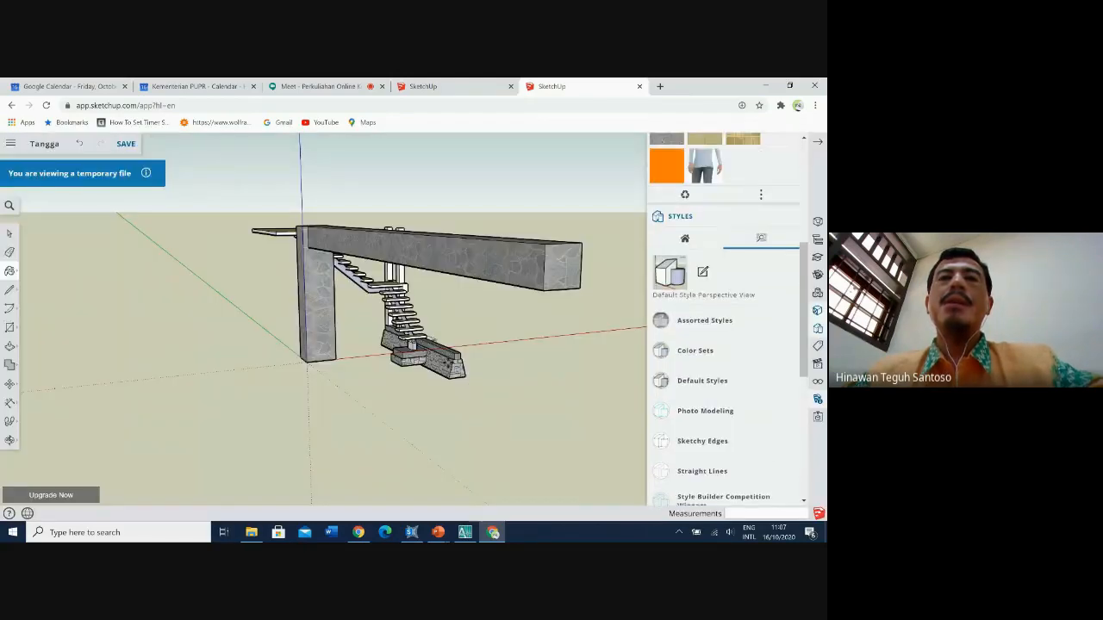
pyautogui.moveTo(423, 374); pyautogui.dragTo(269, 391, button='middle')
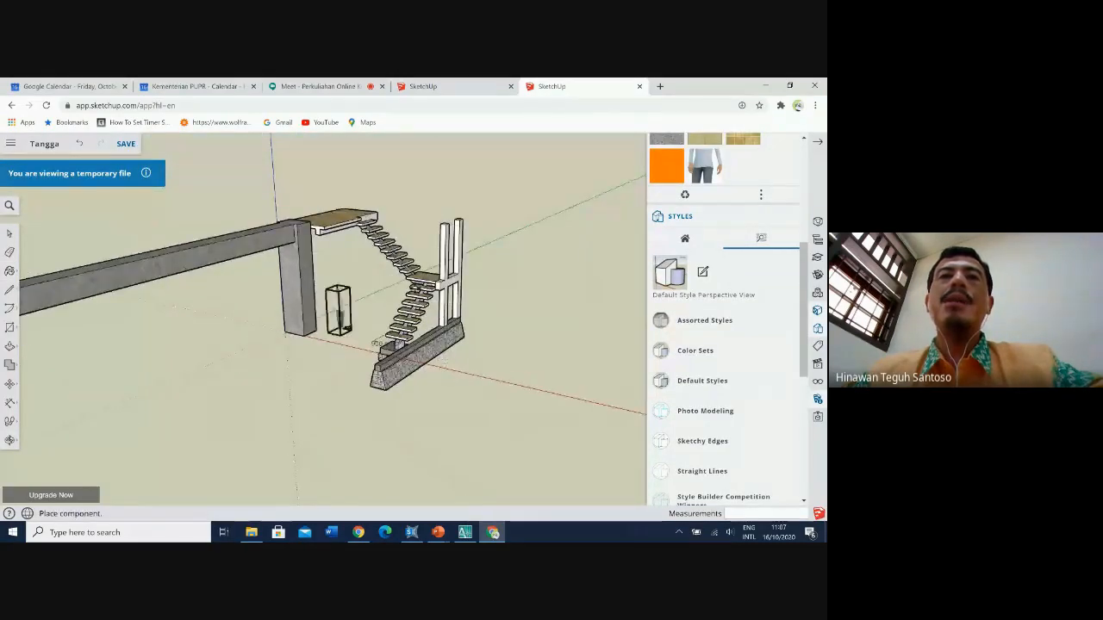
pyautogui.scroll(6, 333, 336)
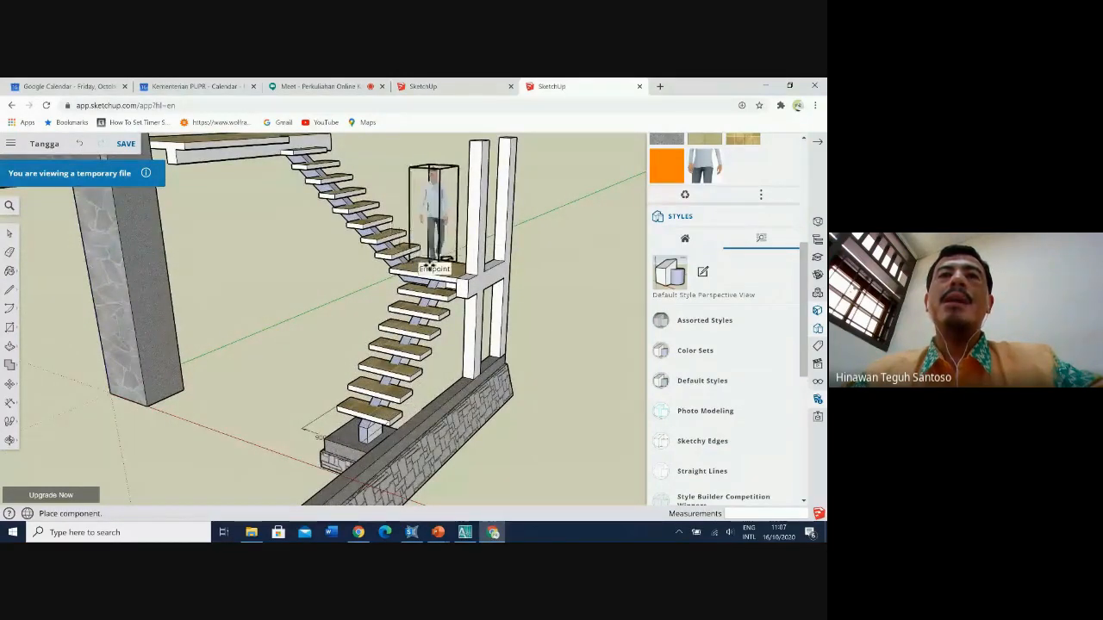
pyautogui.scroll(5, 433, 268)
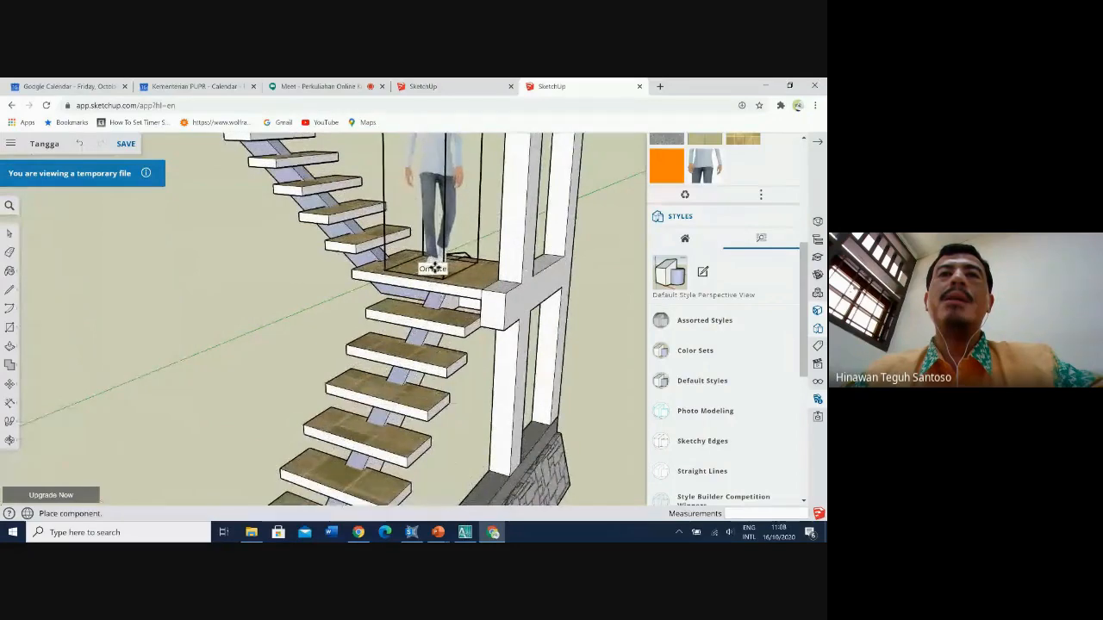
pyautogui.click(433, 268)
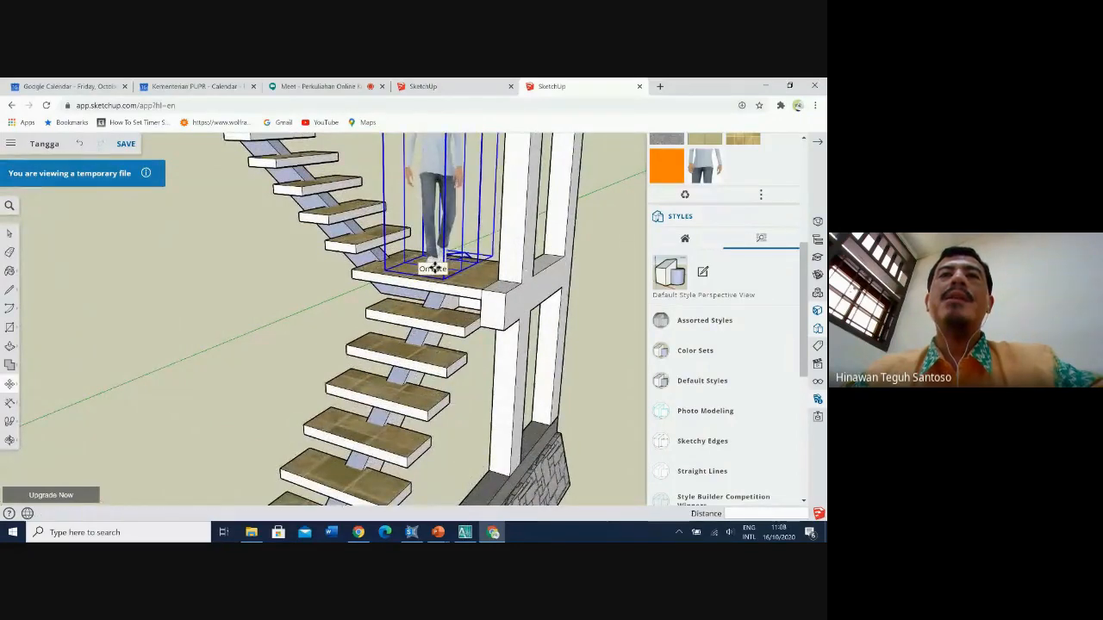
# Scale the walking figure on the intermediate landing down uniformly by a factor of about 0.87 and deselect it.
pyautogui.scroll(-5, 443, 320)
pyautogui.scroll(-1, 442, 319)
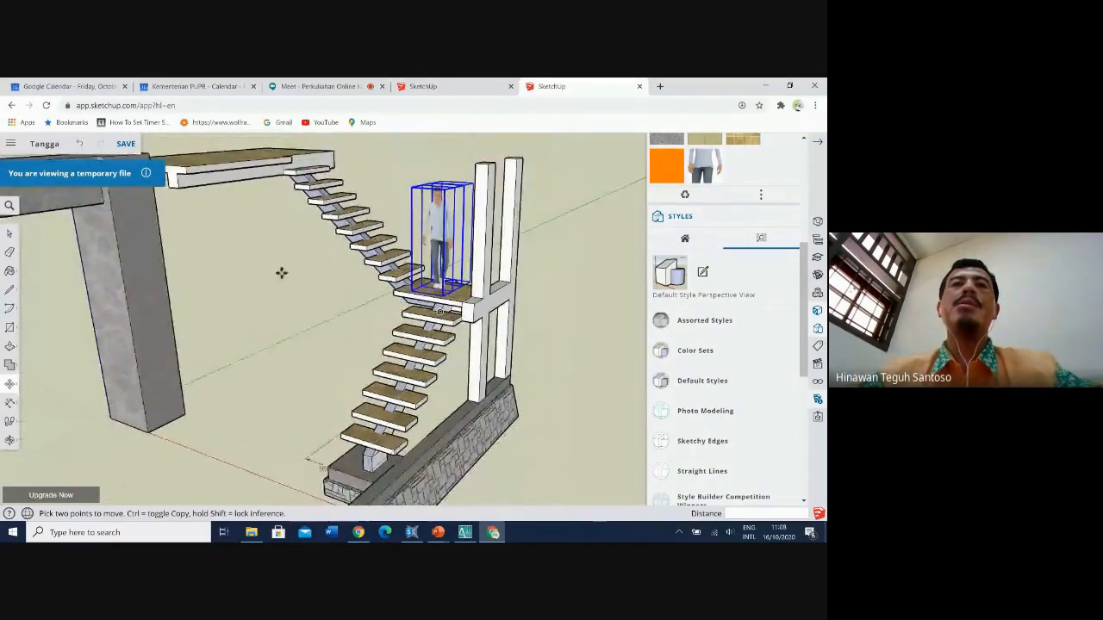
pyautogui.click(9, 233)
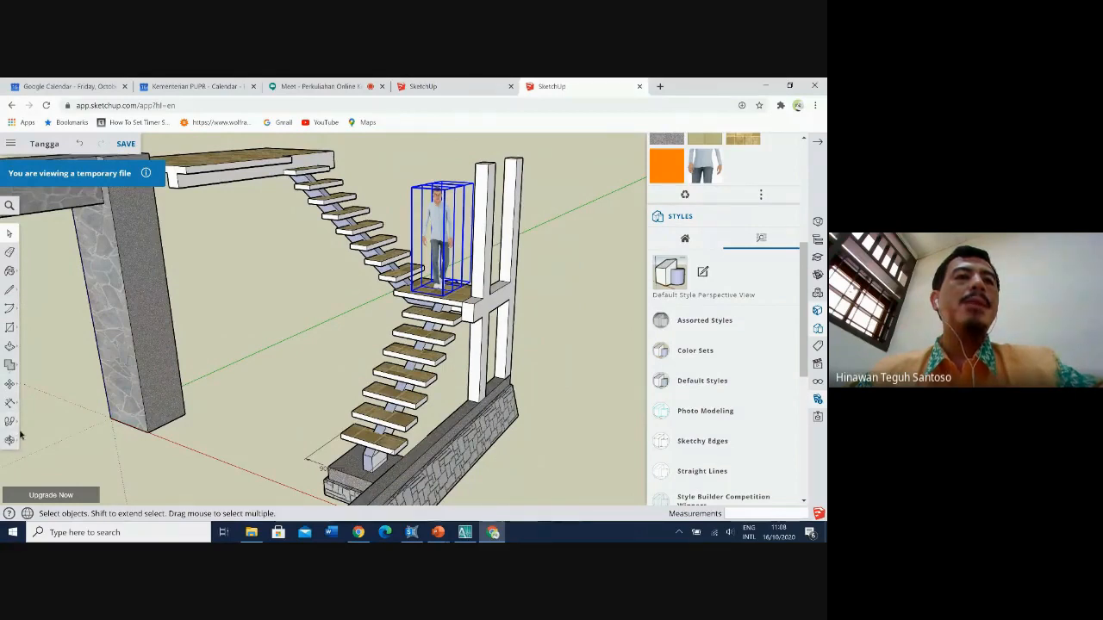
pyautogui.click(17, 366)
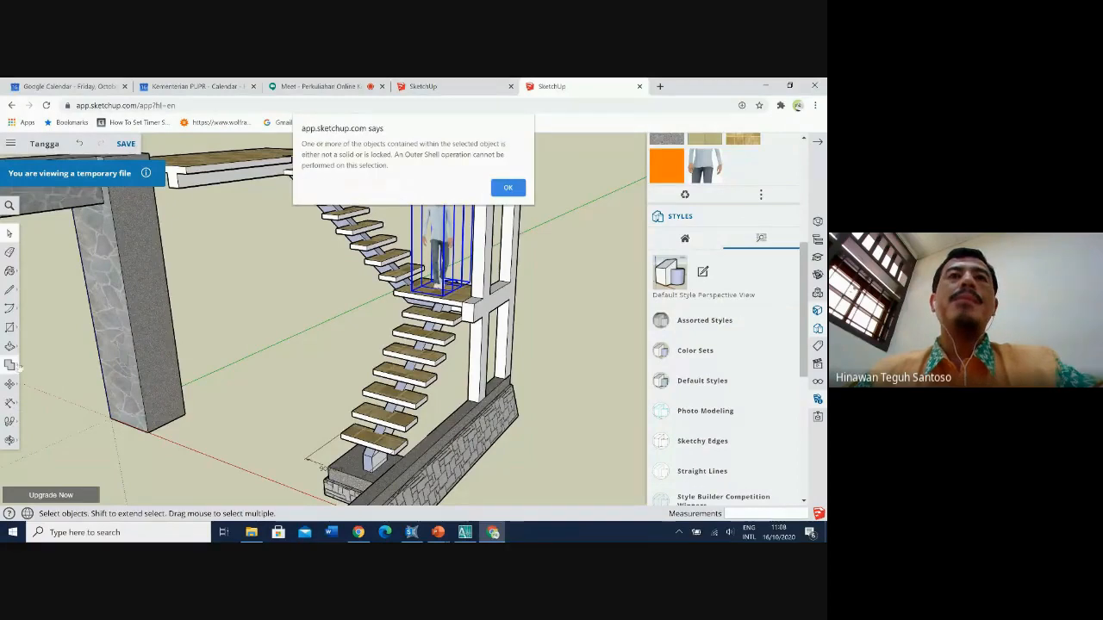
pyautogui.click(508, 187)
pyautogui.click(10, 384)
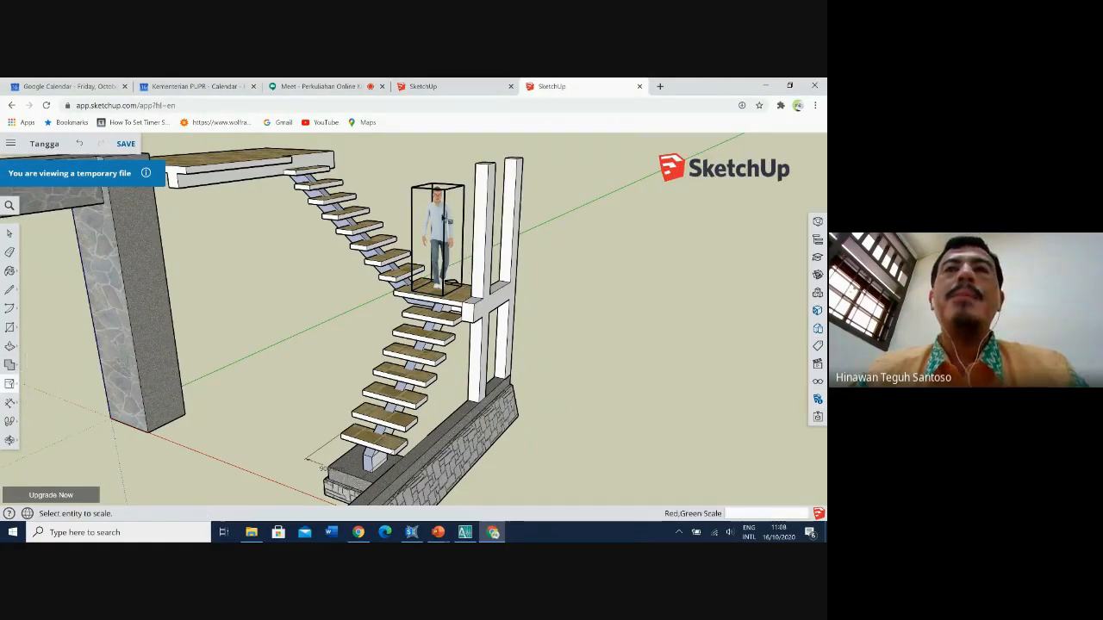
pyautogui.click(437, 209)
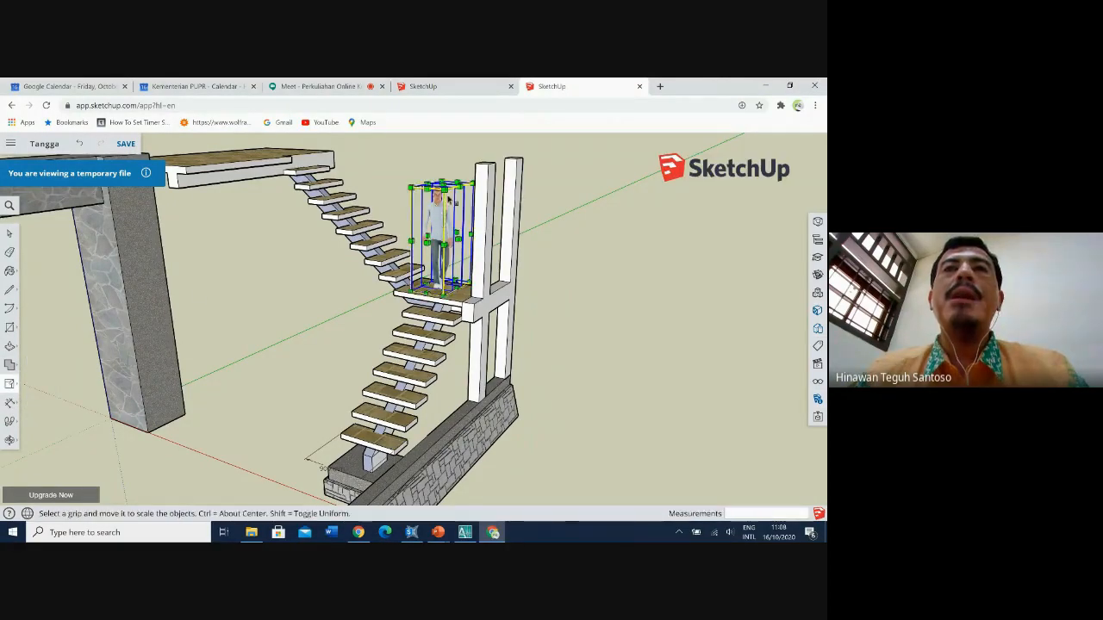
pyautogui.moveTo(445, 189)
pyautogui.mouseDown()
pyautogui.moveTo(443, 218)
pyautogui.moveTo(443, 199)
pyautogui.mouseUp()
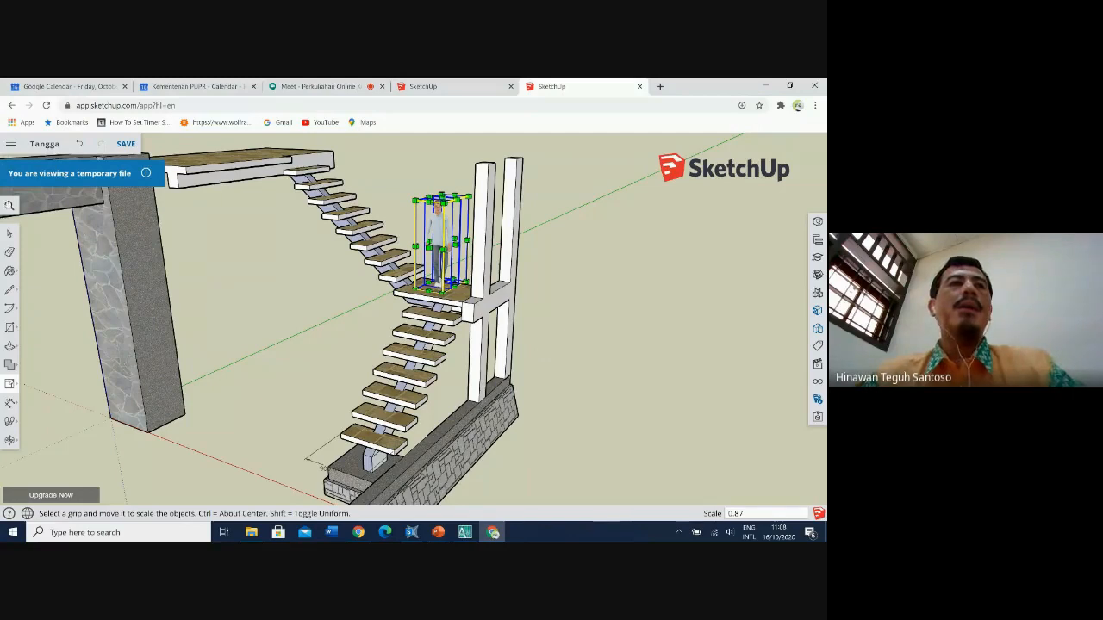
pyautogui.click(10, 233)
pyautogui.press('s')
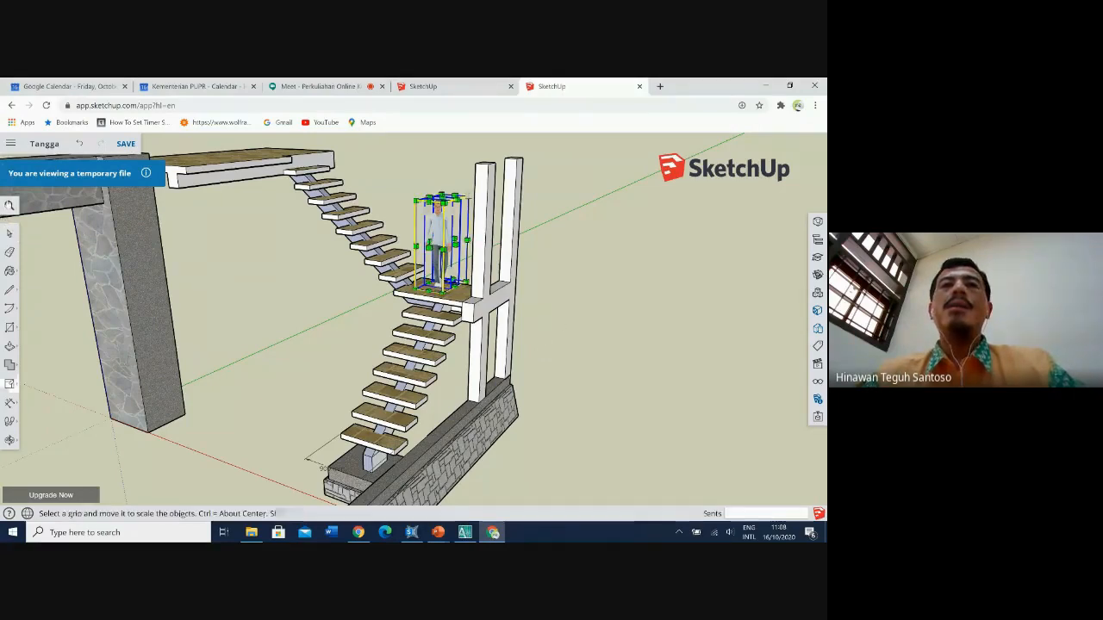
pyautogui.press('space')
pyautogui.click(590, 289)
# Examine the resized figure on the landing from several angles, together with the staircase, column and beam.
pyautogui.moveTo(589, 289); pyautogui.dragTo(419, 246, button='middle')
pyautogui.scroll(2, 418, 247)
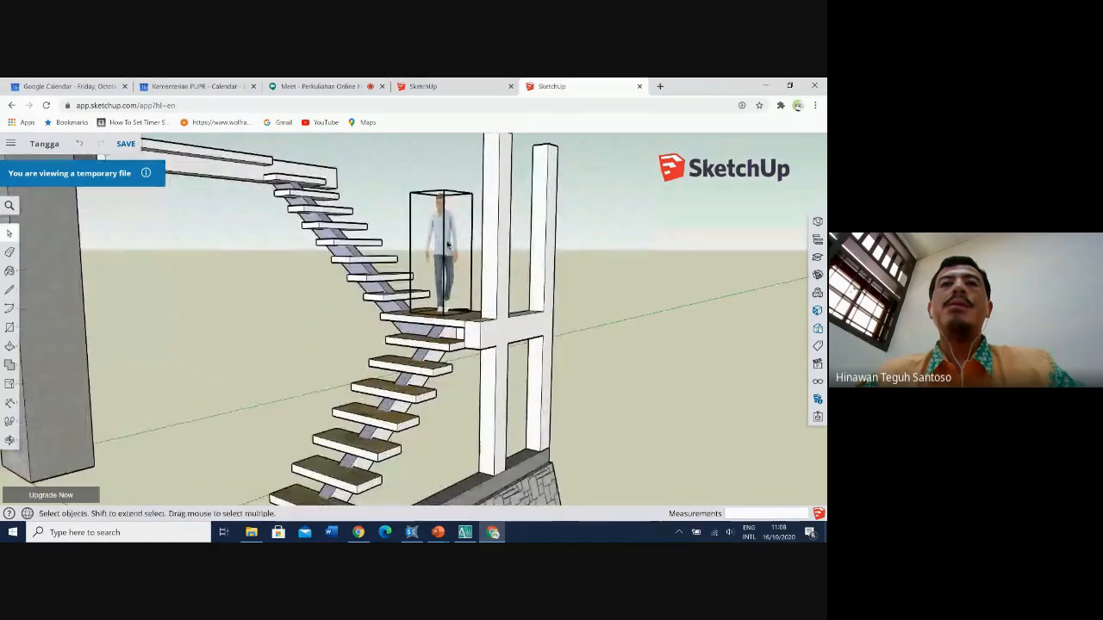
pyautogui.moveTo(629, 313); pyautogui.dragTo(566, 291, button='middle')
pyautogui.scroll(-2, 428, 291)
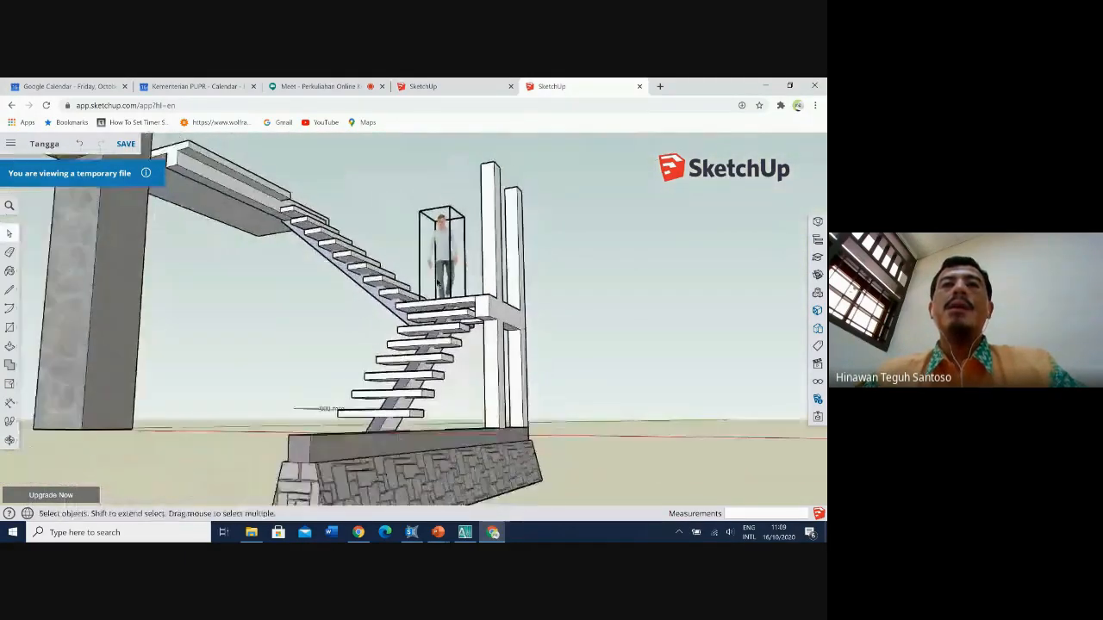
pyautogui.moveTo(344, 297); pyautogui.dragTo(384, 310, button='middle')
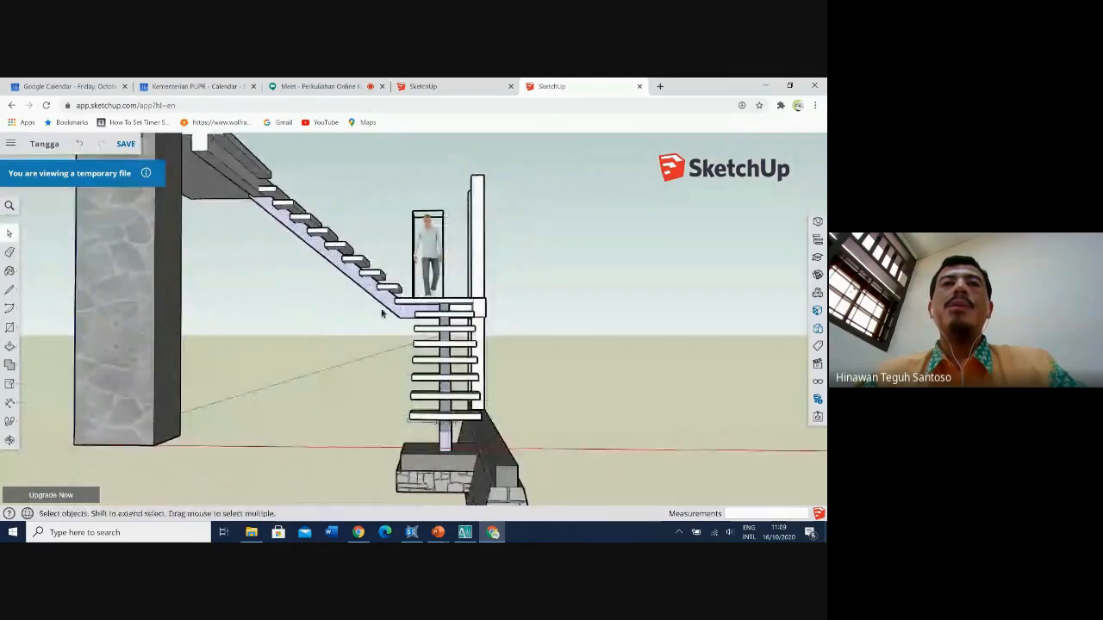
pyautogui.scroll(2, 428, 316)
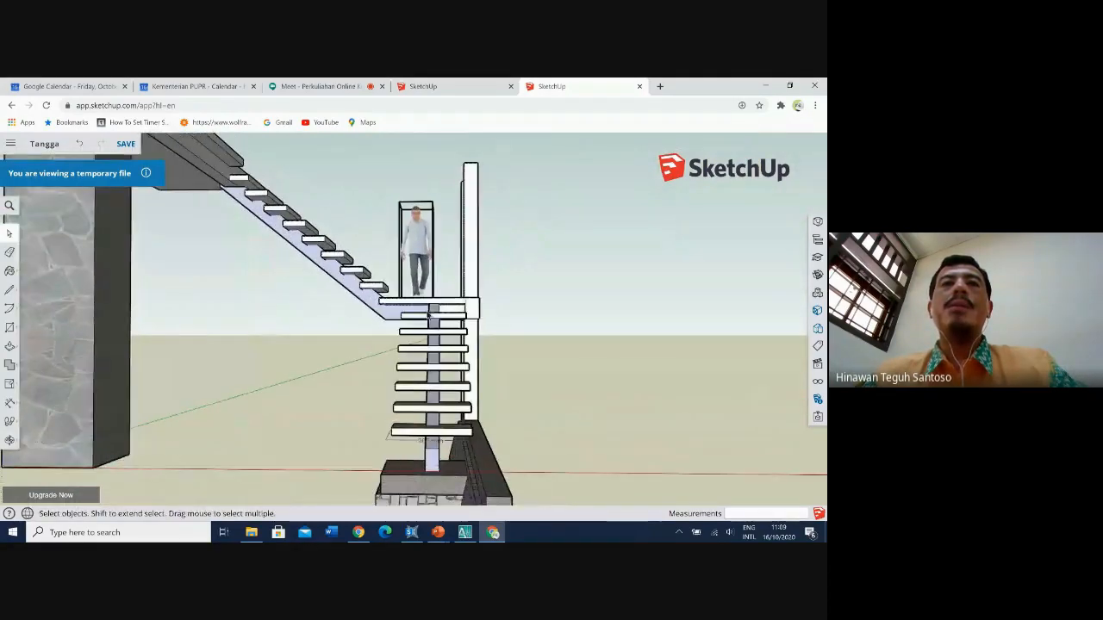
pyautogui.moveTo(548, 301); pyautogui.dragTo(459, 302, button='middle')
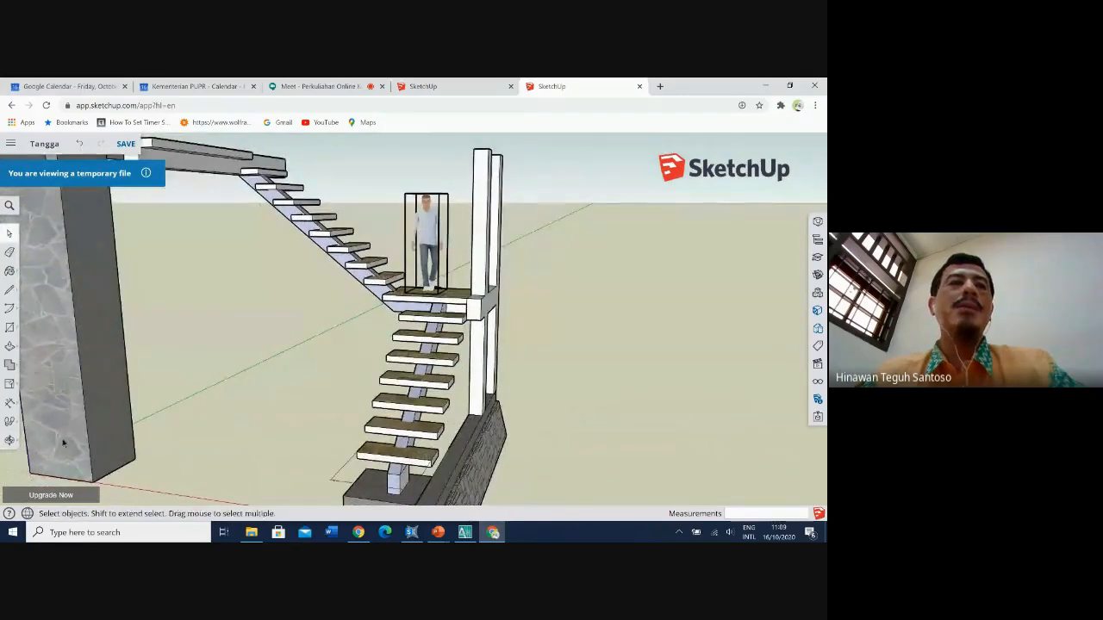
pyautogui.click(10, 440)
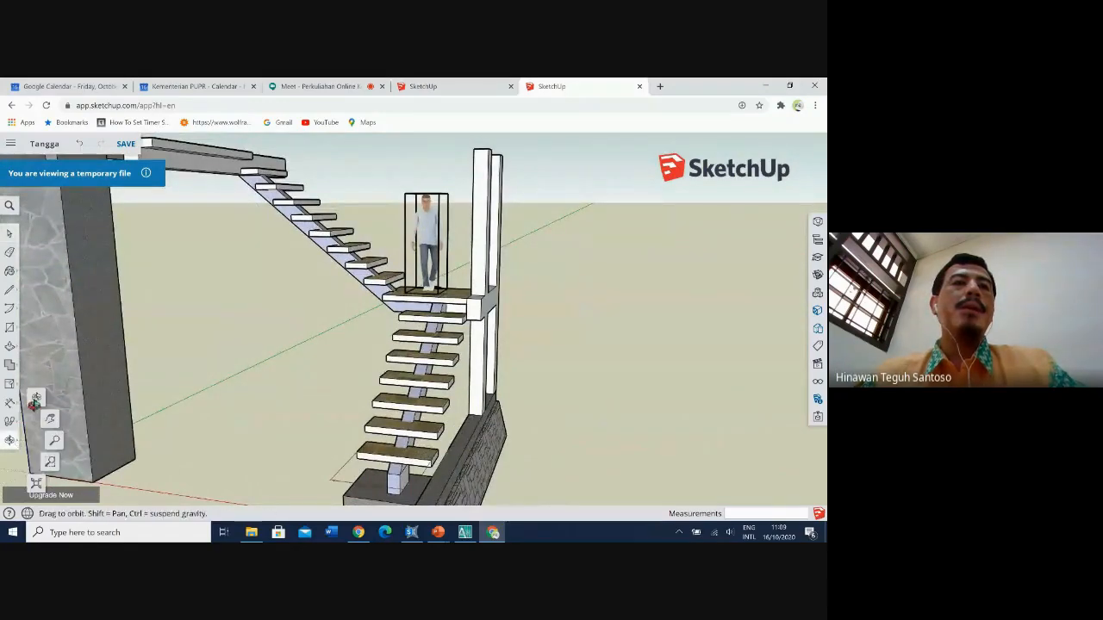
pyautogui.click(52, 420)
pyautogui.moveTo(239, 342); pyautogui.dragTo(478, 317)
pyautogui.keyDown('shift'); pyautogui.moveTo(394, 250); pyautogui.dragTo(506, 281); pyautogui.keyUp('shift')
pyautogui.moveTo(507, 281); pyautogui.dragTo(511, 278, button='middle')
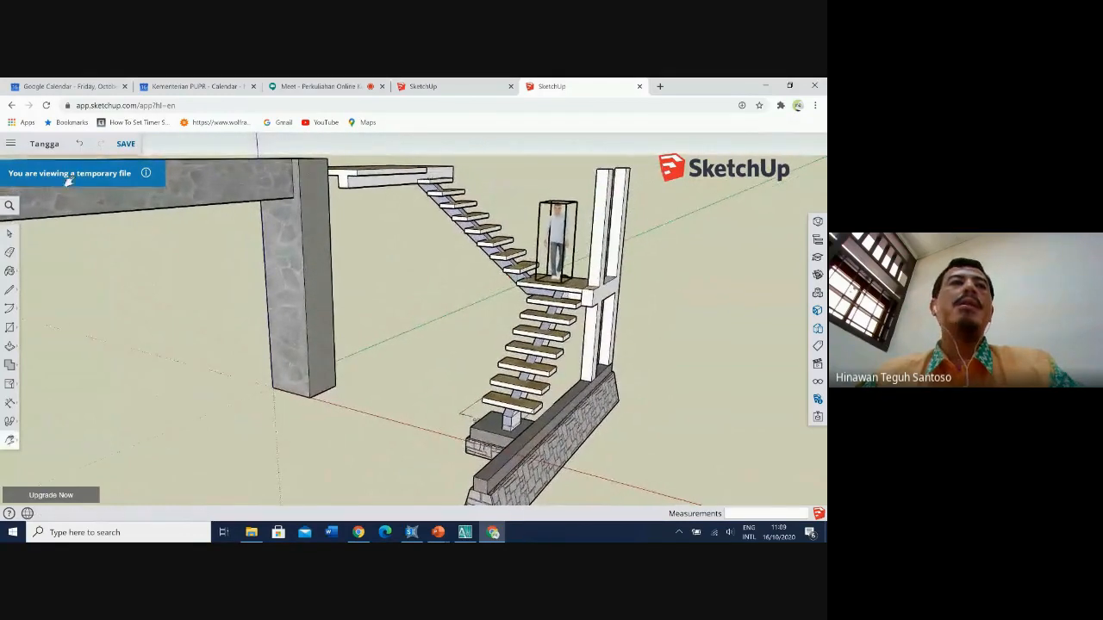
# Export the current view of the column, beam and staircase as a PNG image.
pyautogui.click(14, 144)
pyautogui.moveTo(81, 282)
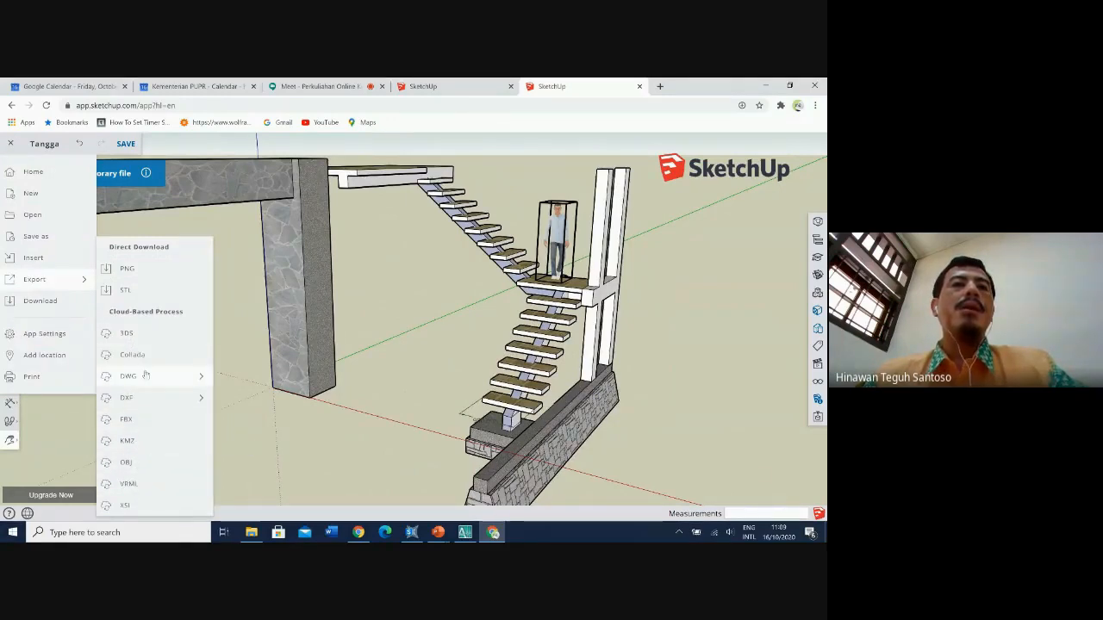
pyautogui.moveTo(145, 376)
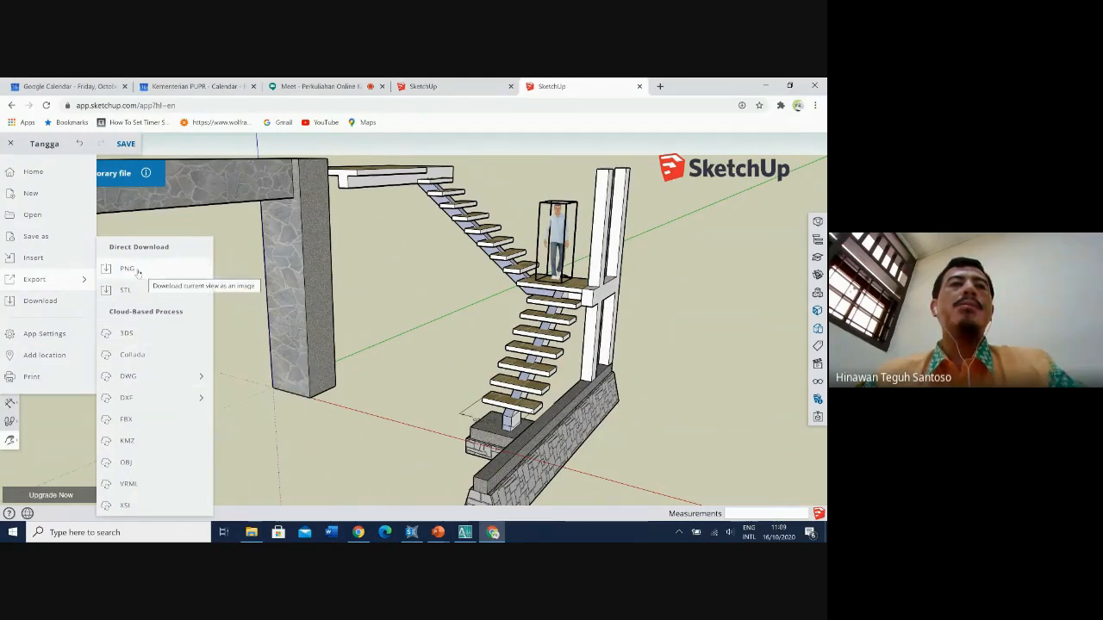
pyautogui.click(136, 270)
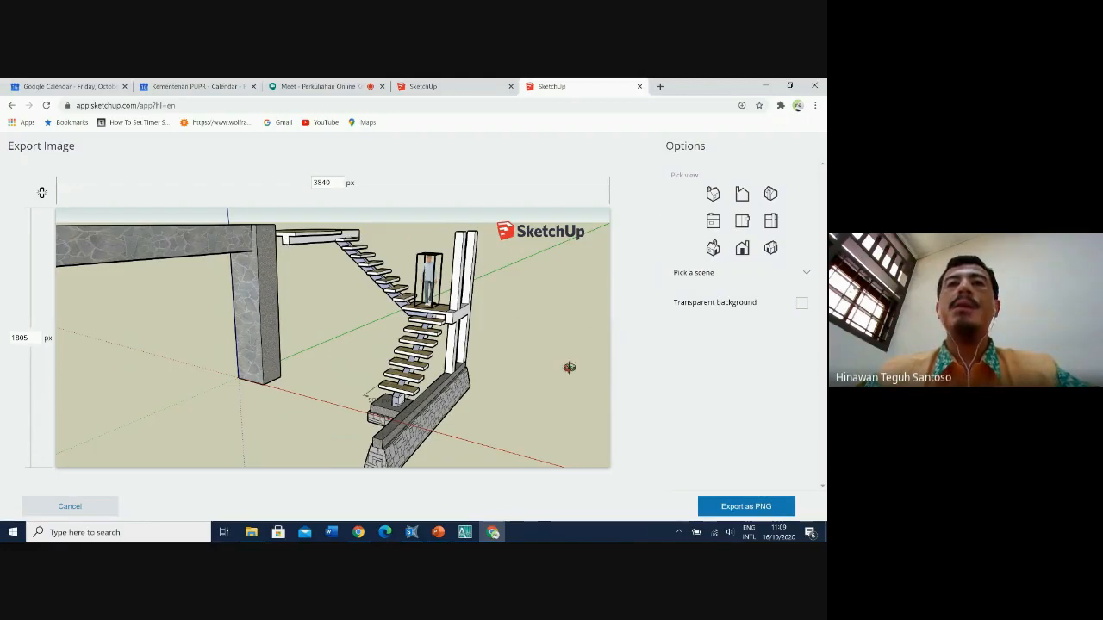
pyautogui.click(741, 509)
pyautogui.click(478, 377)
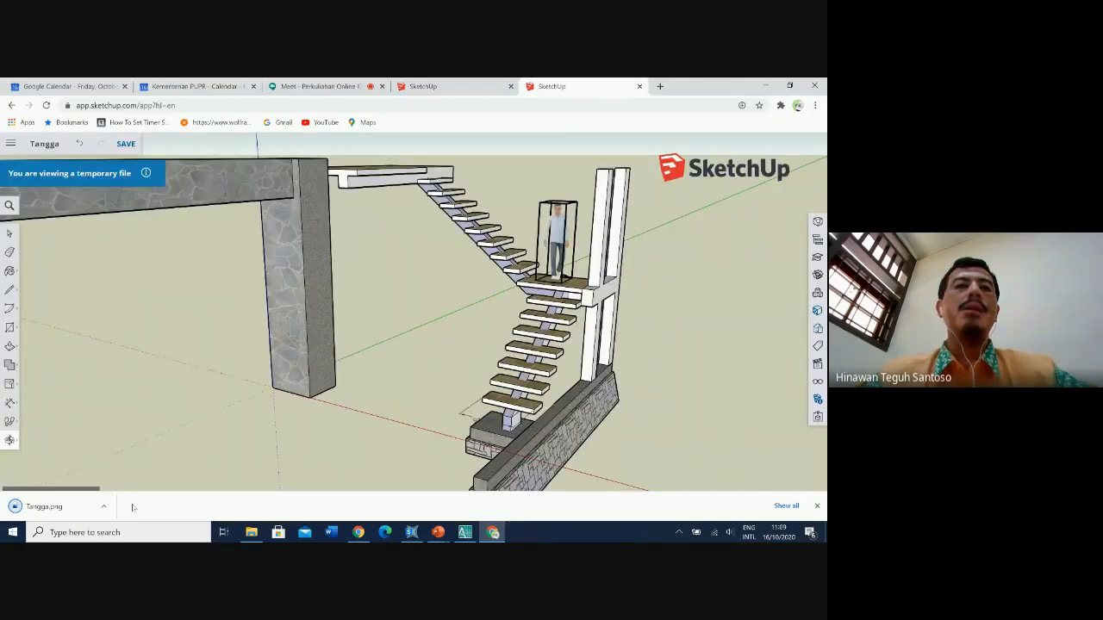
# Open the downloaded Tangga.png to check the exported image, and close the viewer.
pyautogui.click(104, 509)
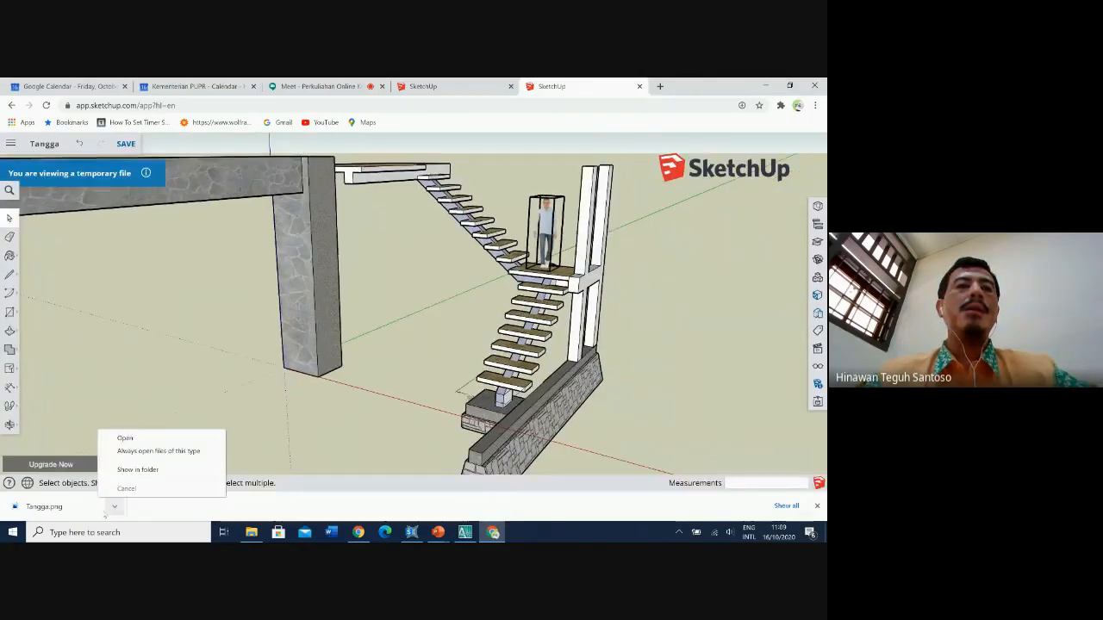
pyautogui.click(143, 442)
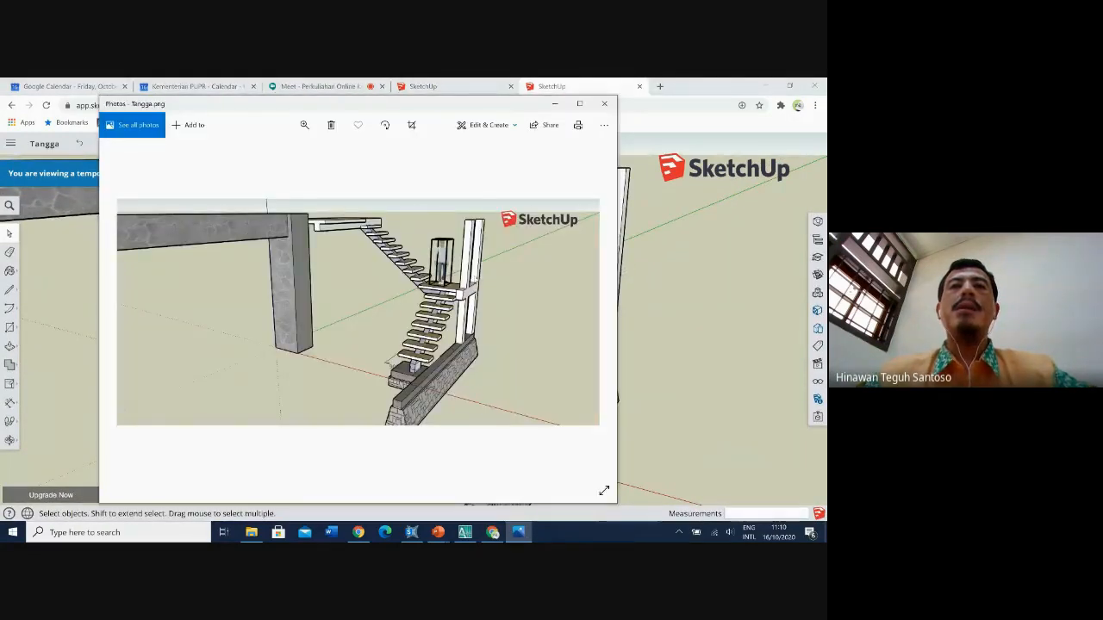
pyautogui.click(604, 104)
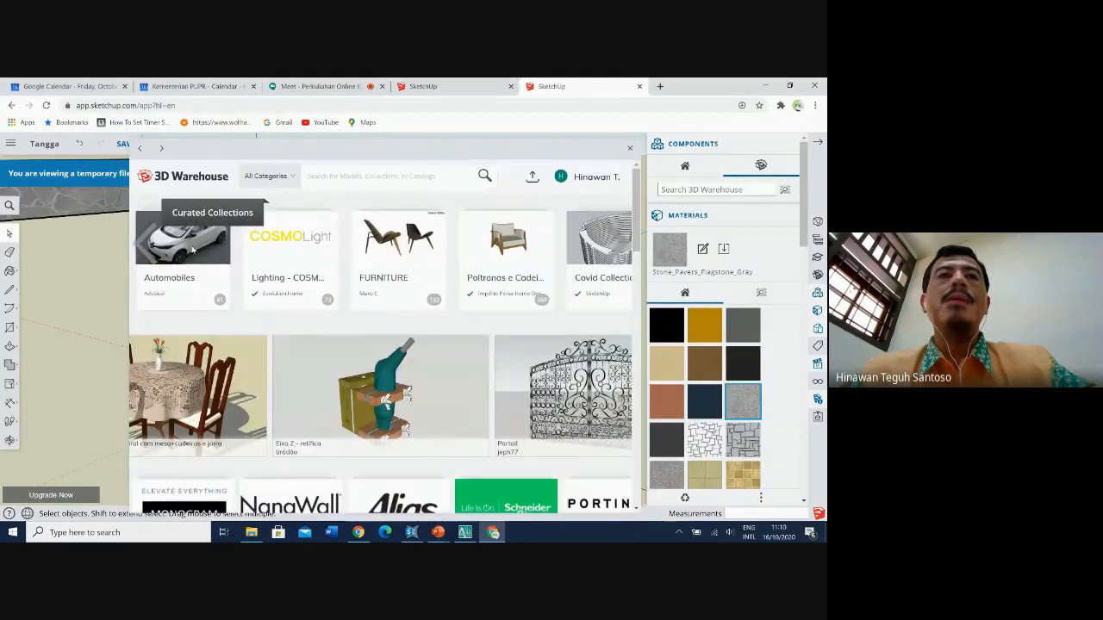
# Download the "Renault ZOE (V-Ray Ready)" model from 3D Warehouse's Automobiles collection and place the car under the beam beside the stone column.
pyautogui.click(195, 251)
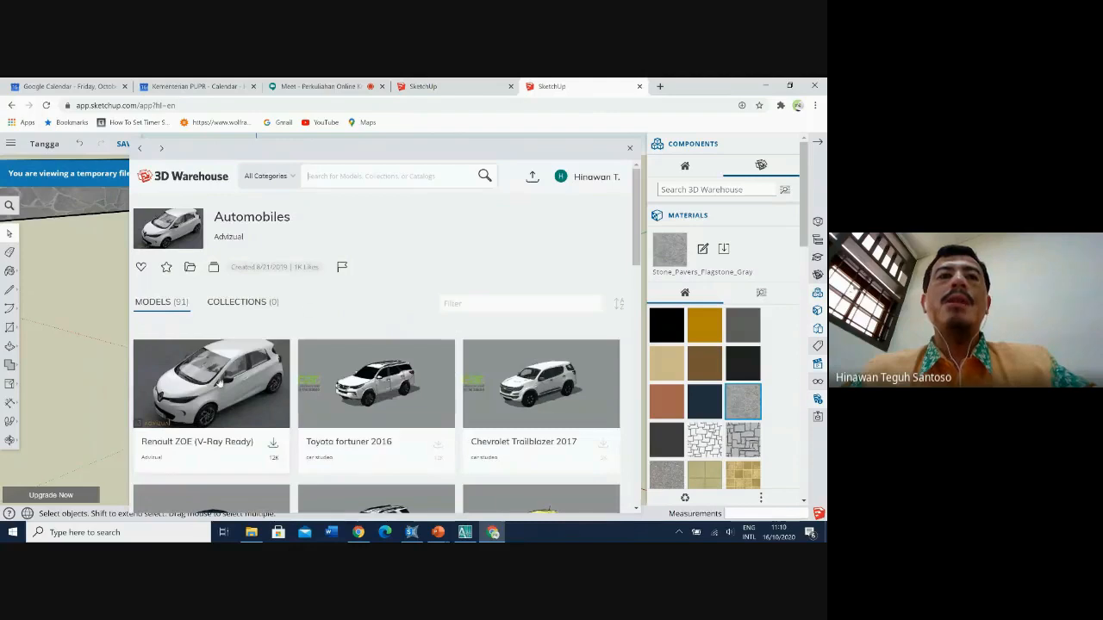
pyautogui.click(206, 387)
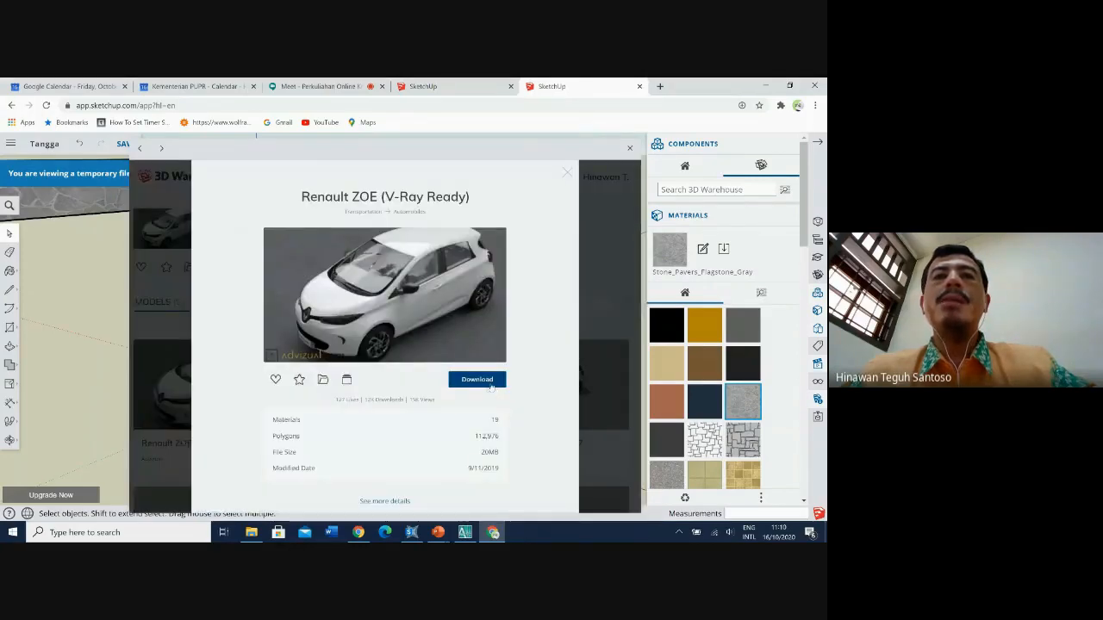
pyautogui.click(491, 385)
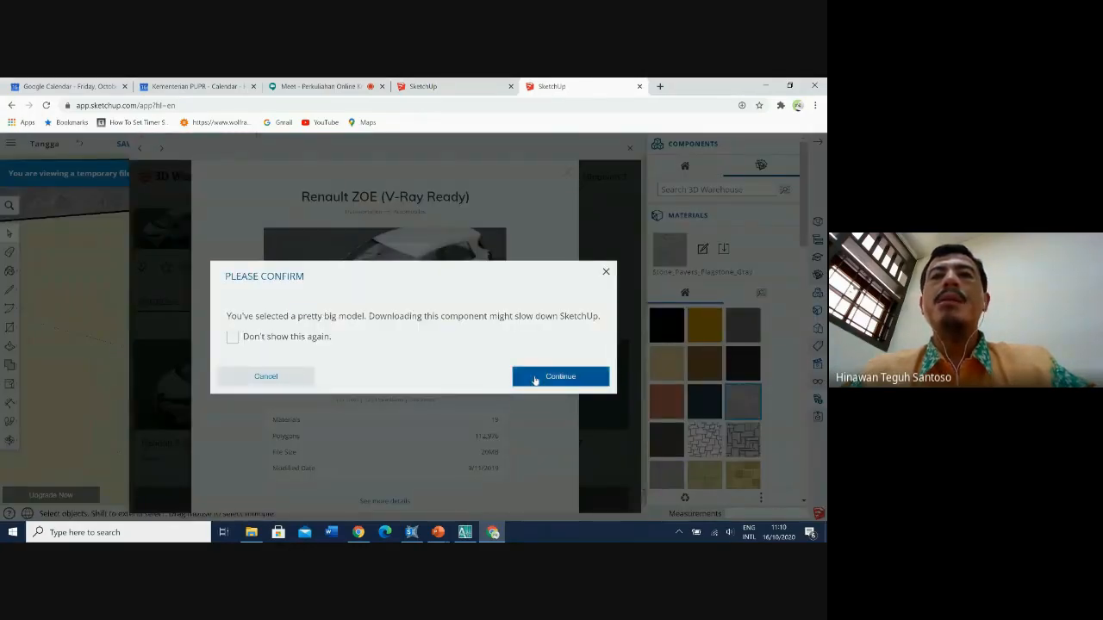
pyautogui.click(535, 380)
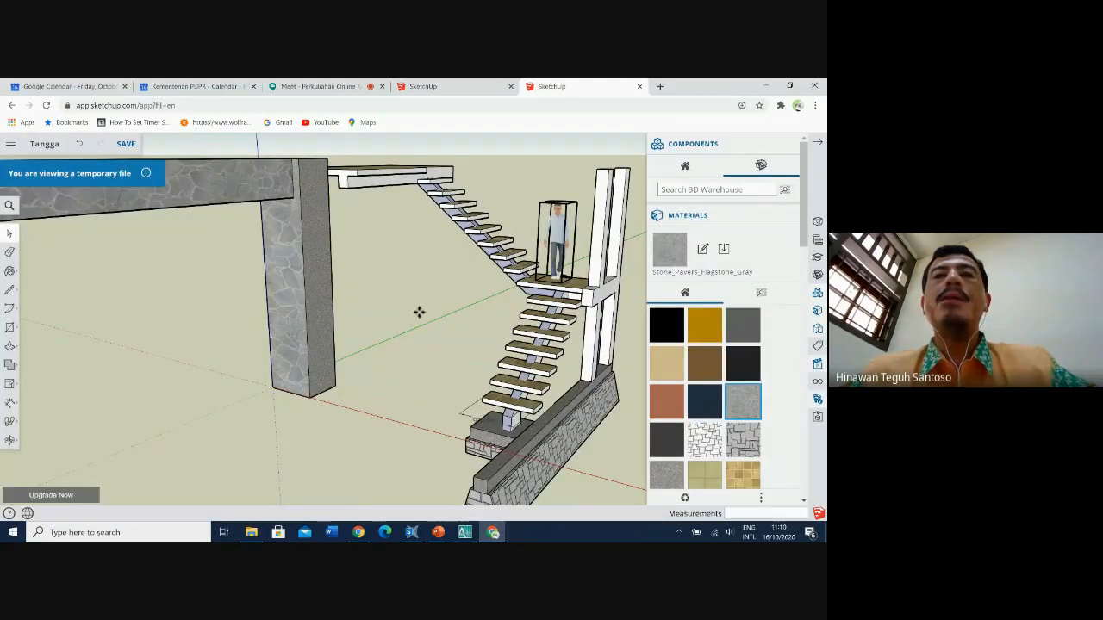
pyautogui.scroll(-2, 422, 319)
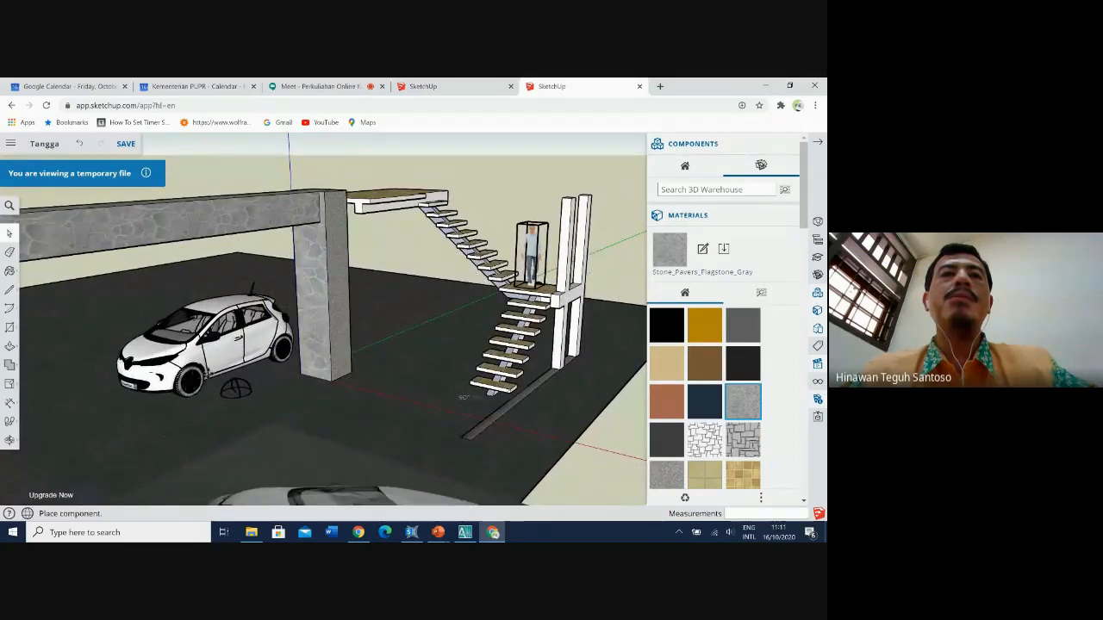
pyautogui.click(229, 393)
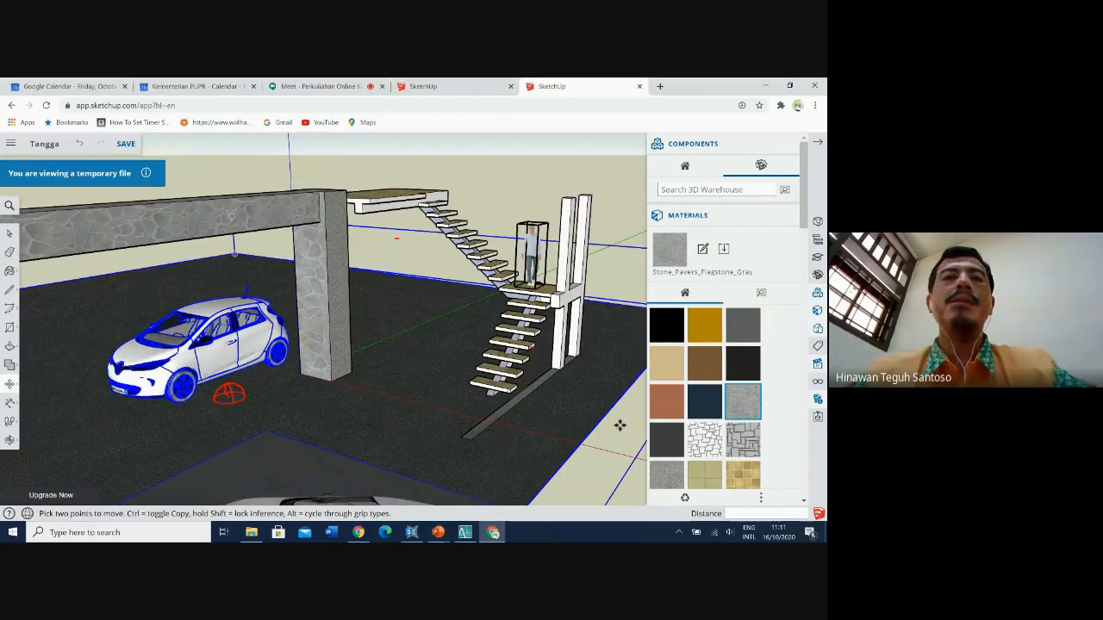
pyautogui.scroll(-3, 620, 425)
pyautogui.click(10, 440)
pyautogui.moveTo(527, 220); pyautogui.dragTo(438, 207)
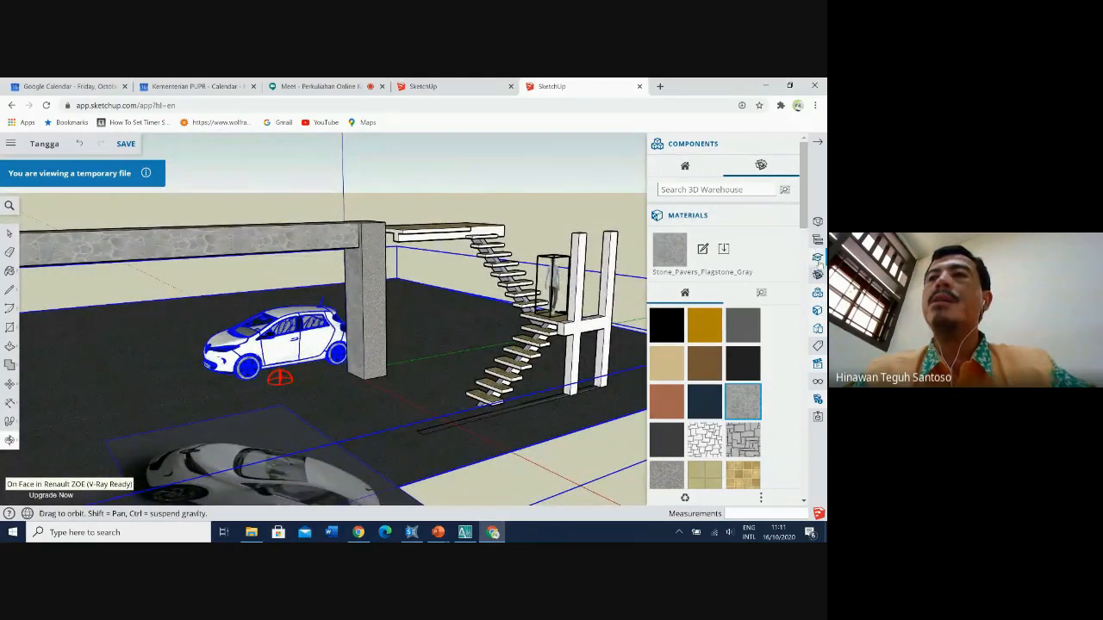
# Examine the Instructor, Outliner, Entity Info, Materials, Styles, Scenes and Model Info options with the car selected.
pyautogui.click(817, 257)
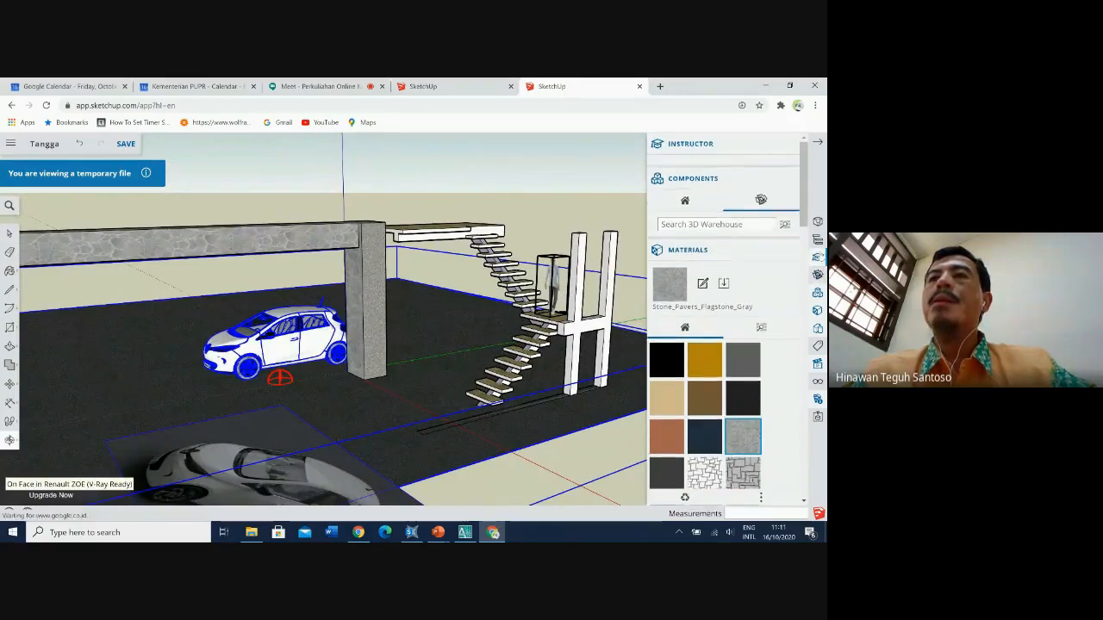
pyautogui.click(818, 238)
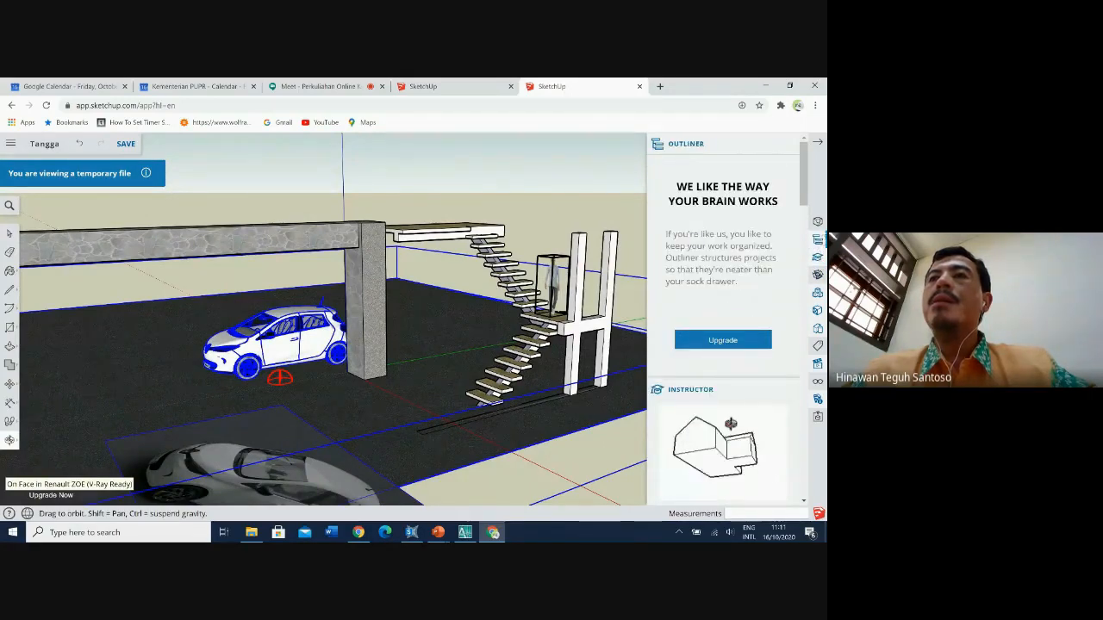
pyautogui.click(818, 274)
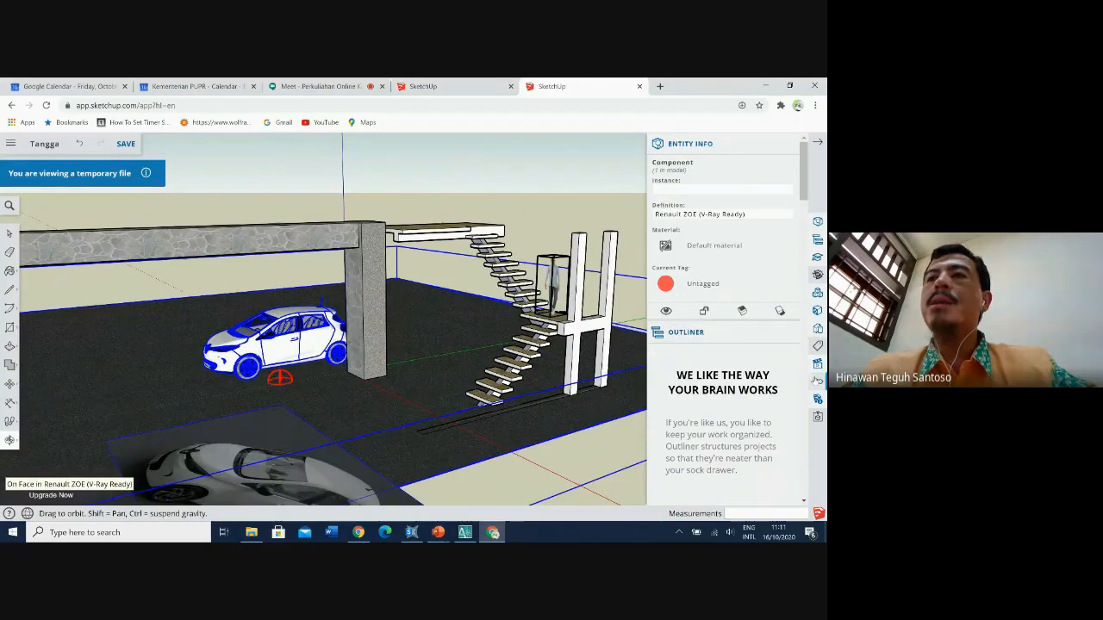
pyautogui.click(818, 310)
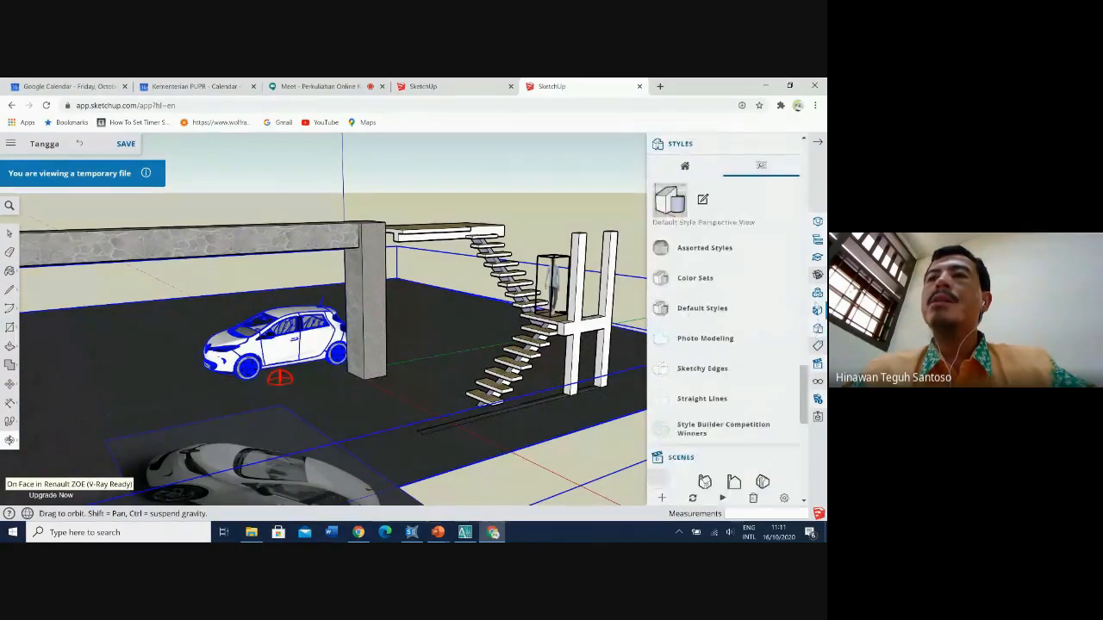
pyautogui.click(819, 328)
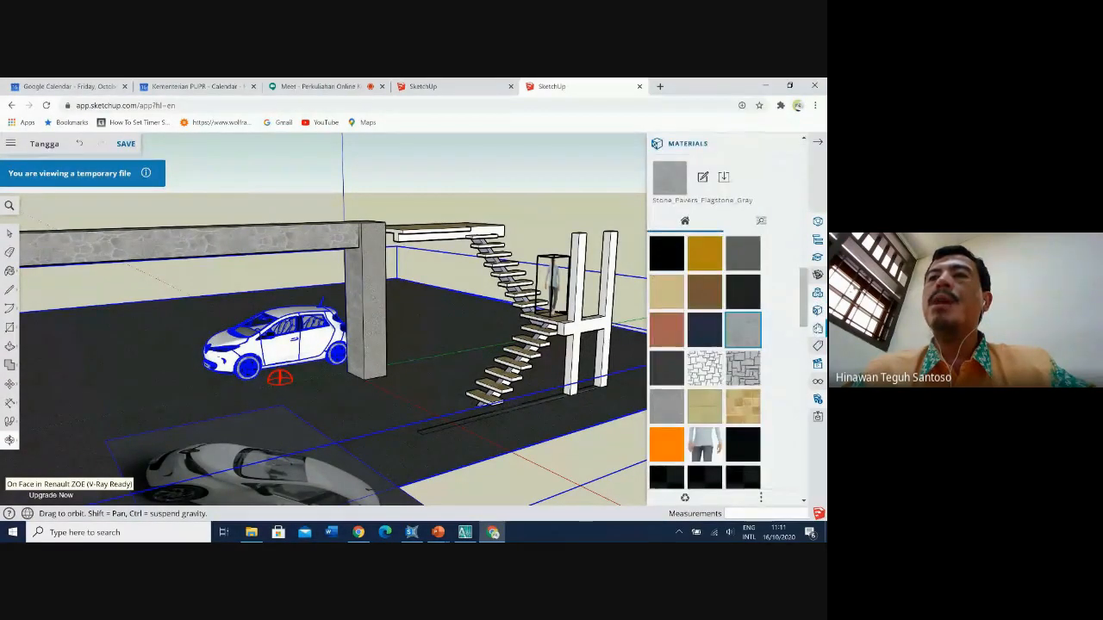
pyautogui.click(818, 328)
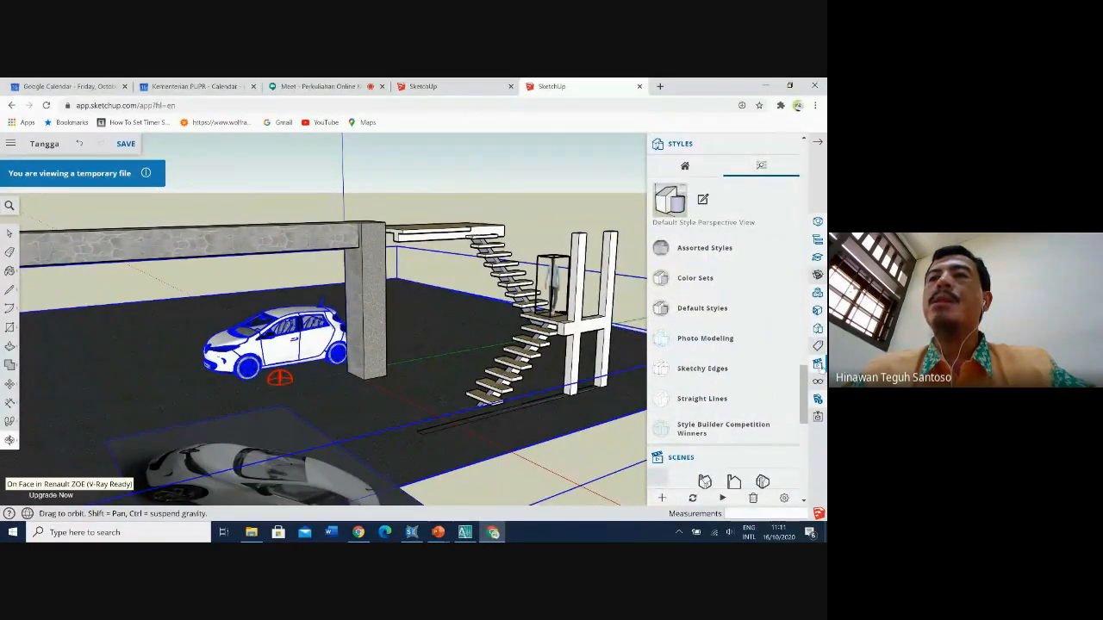
pyautogui.click(818, 378)
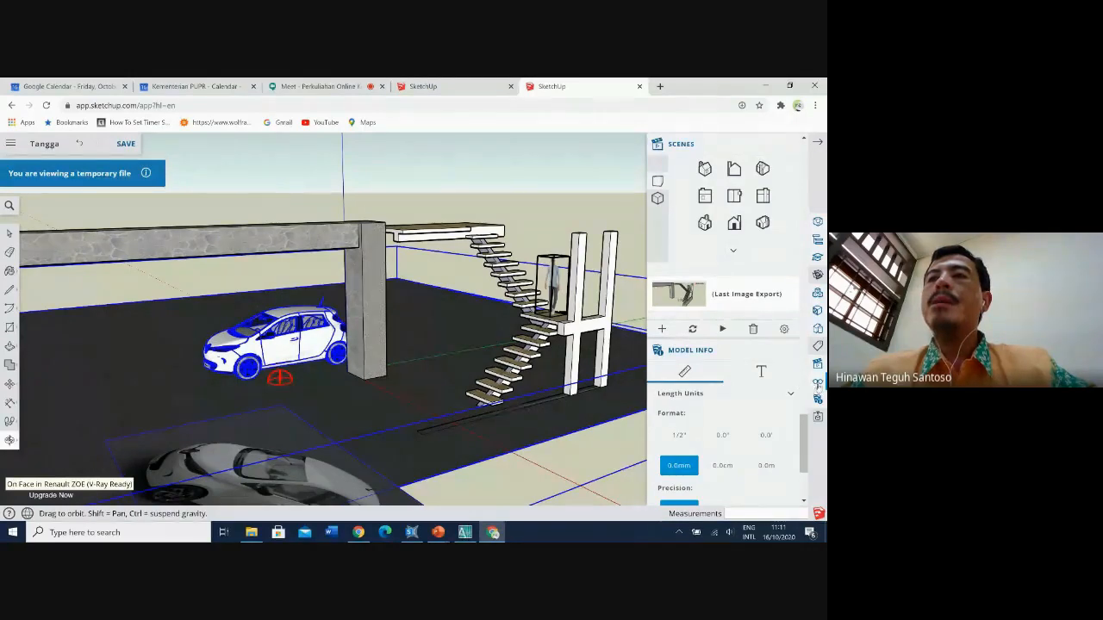
# Examine the Display options, the Length Units settings in Model Info and the Solid Inspector description.
pyautogui.click(818, 382)
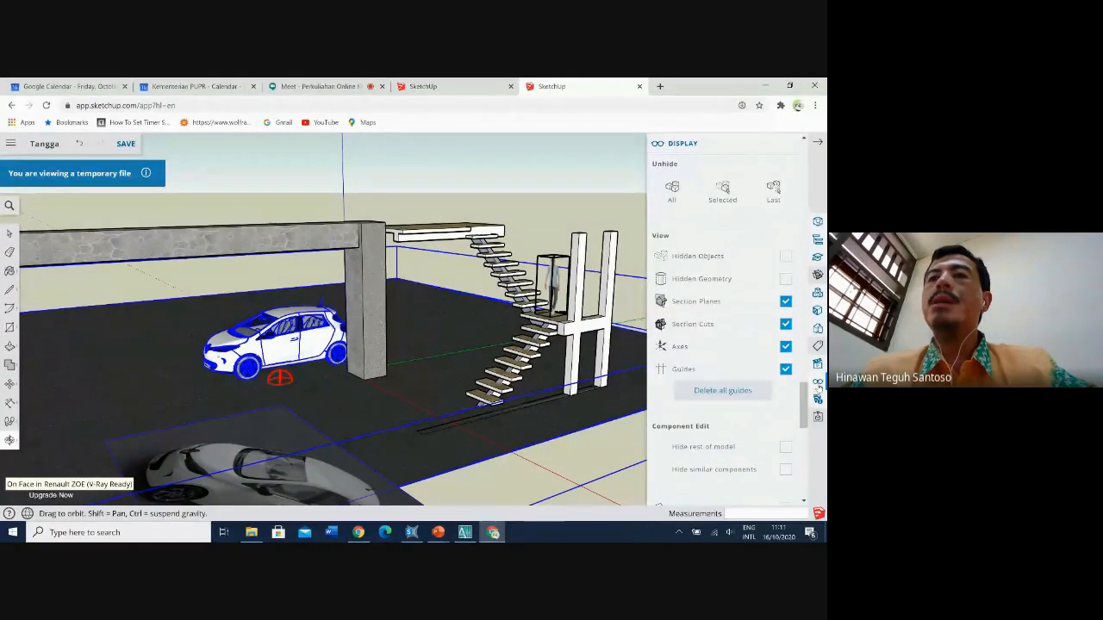
pyautogui.click(818, 416)
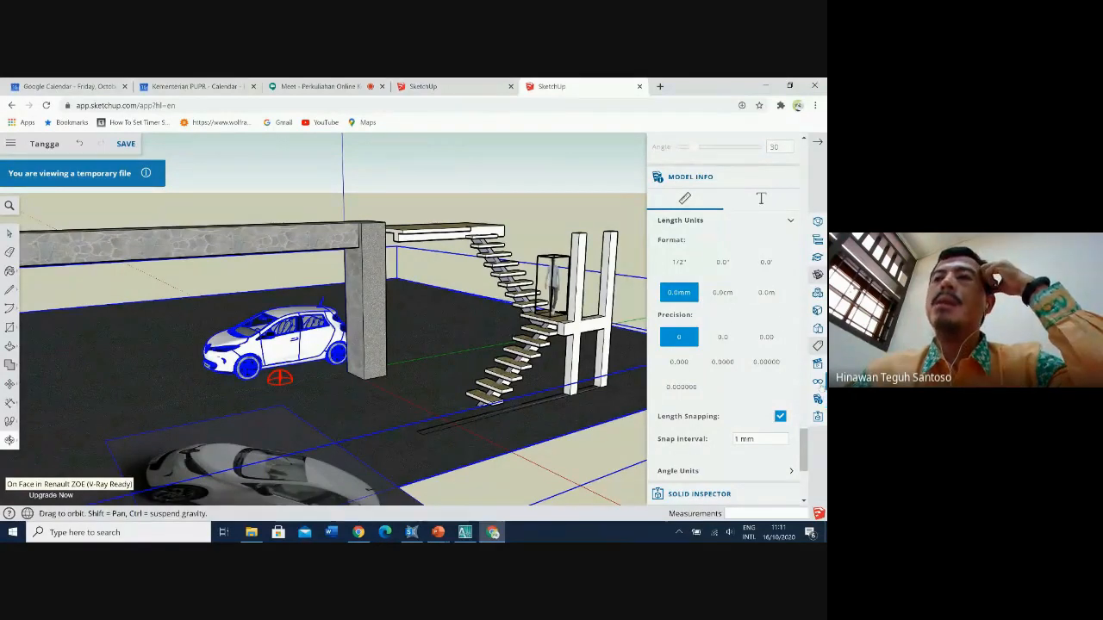
pyautogui.click(818, 417)
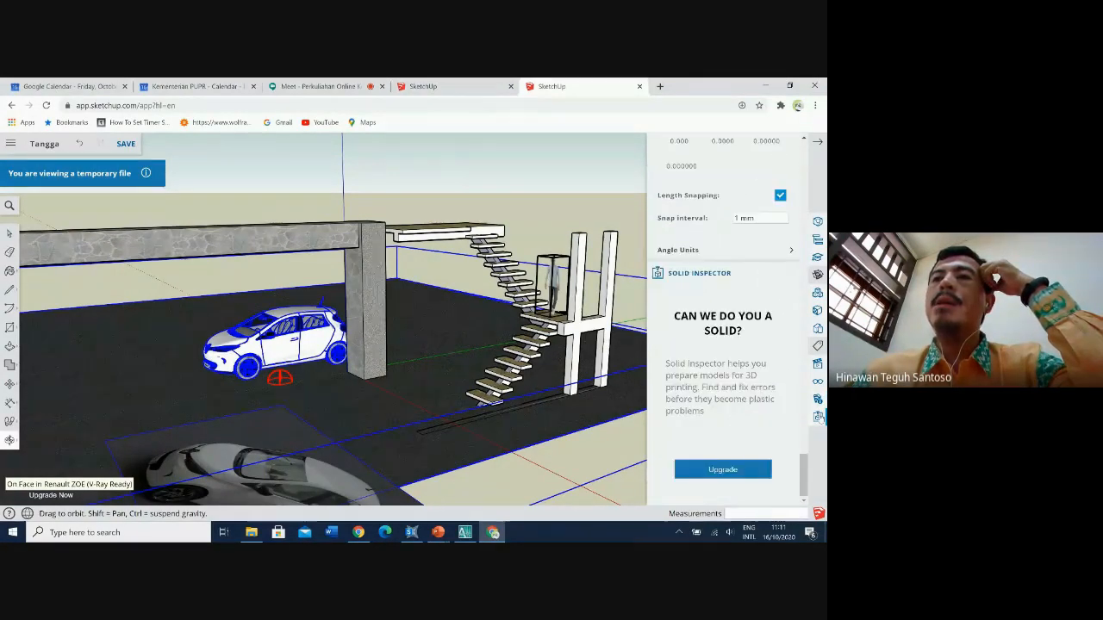
pyautogui.click(819, 400)
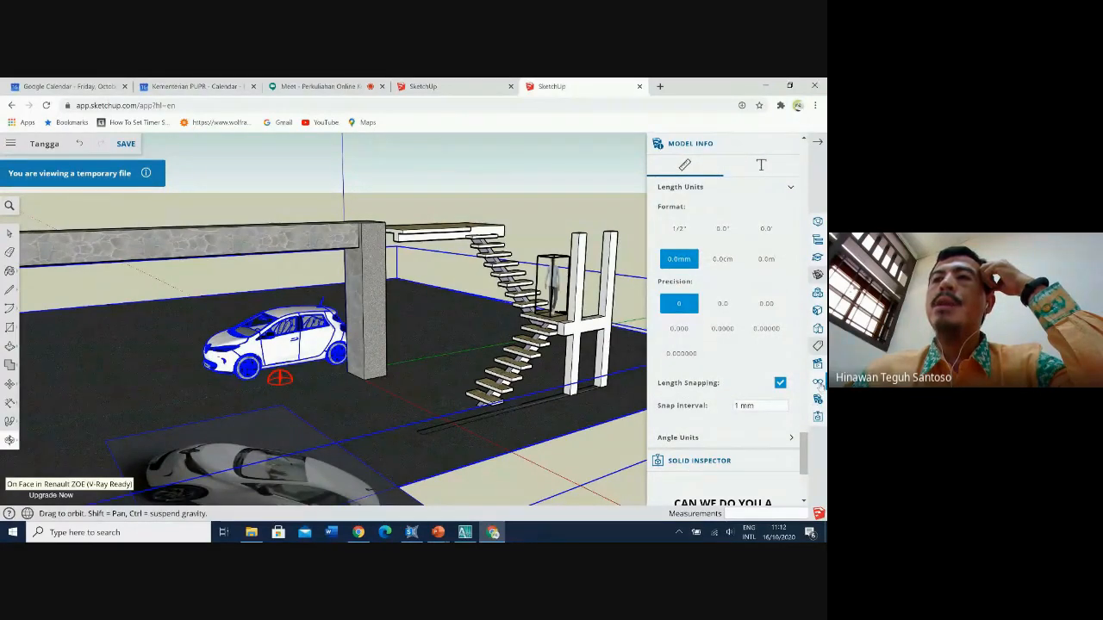
# Turn on shadows in the Display options and view the column, beam, staircase and cars from a lower angle.
pyautogui.click(818, 382)
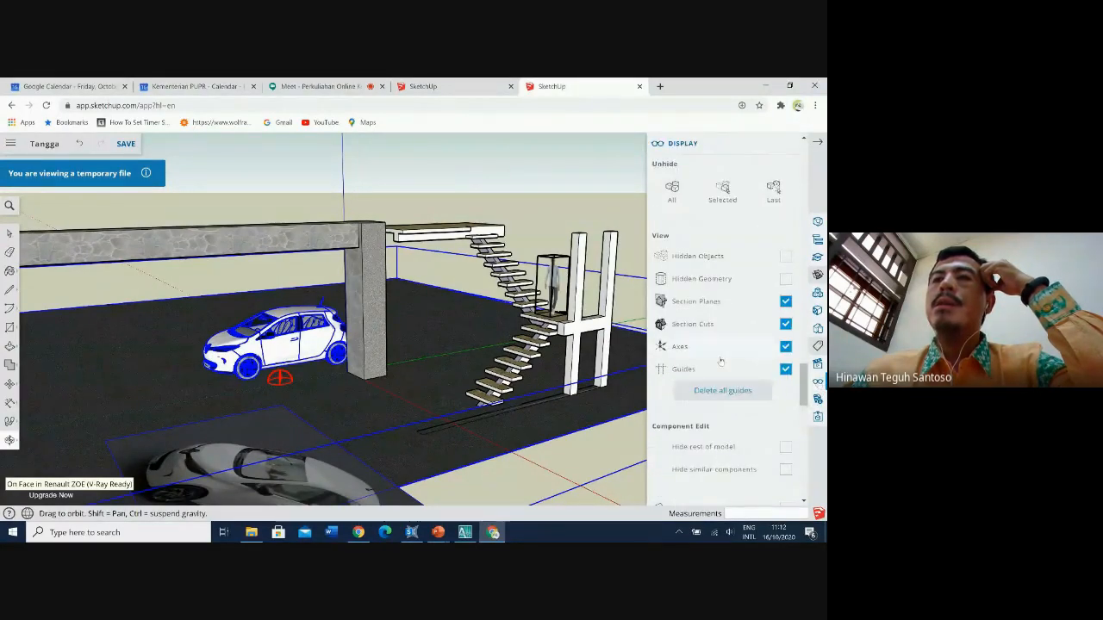
pyautogui.scroll(-2, 720, 360)
pyautogui.scroll(-2, 720, 361)
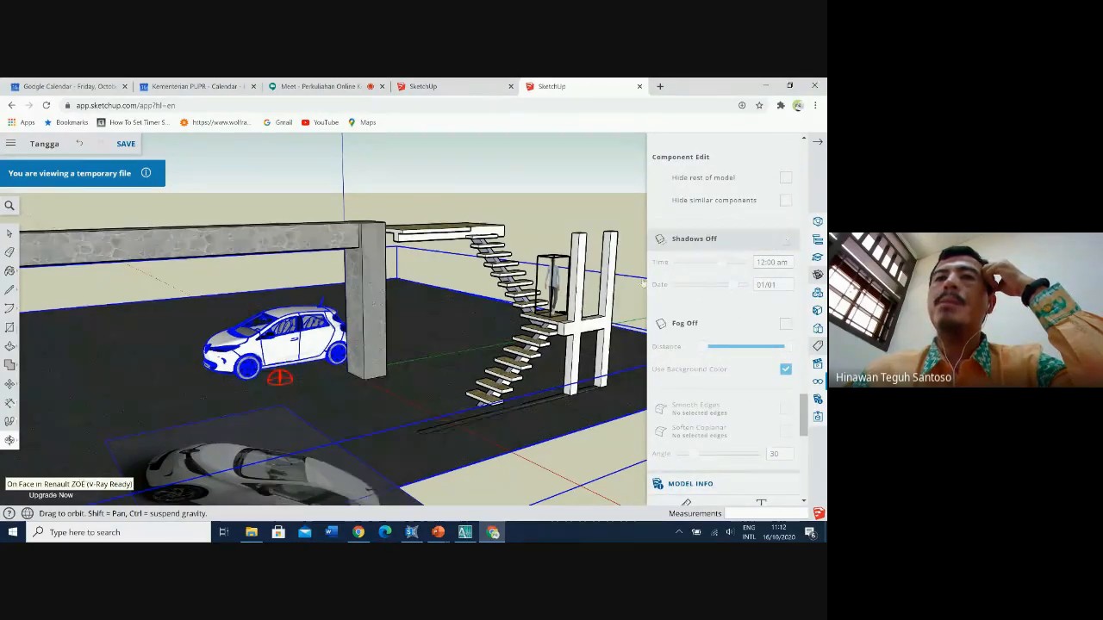
pyautogui.moveTo(413, 399); pyautogui.dragTo(393, 412)
pyautogui.scroll(-2, 394, 412)
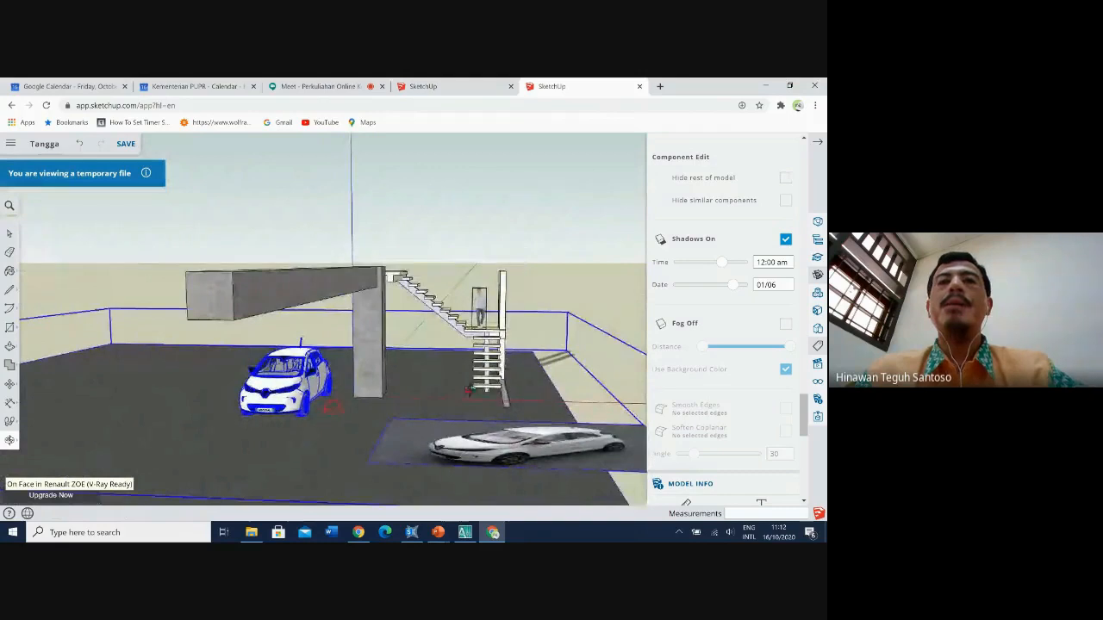